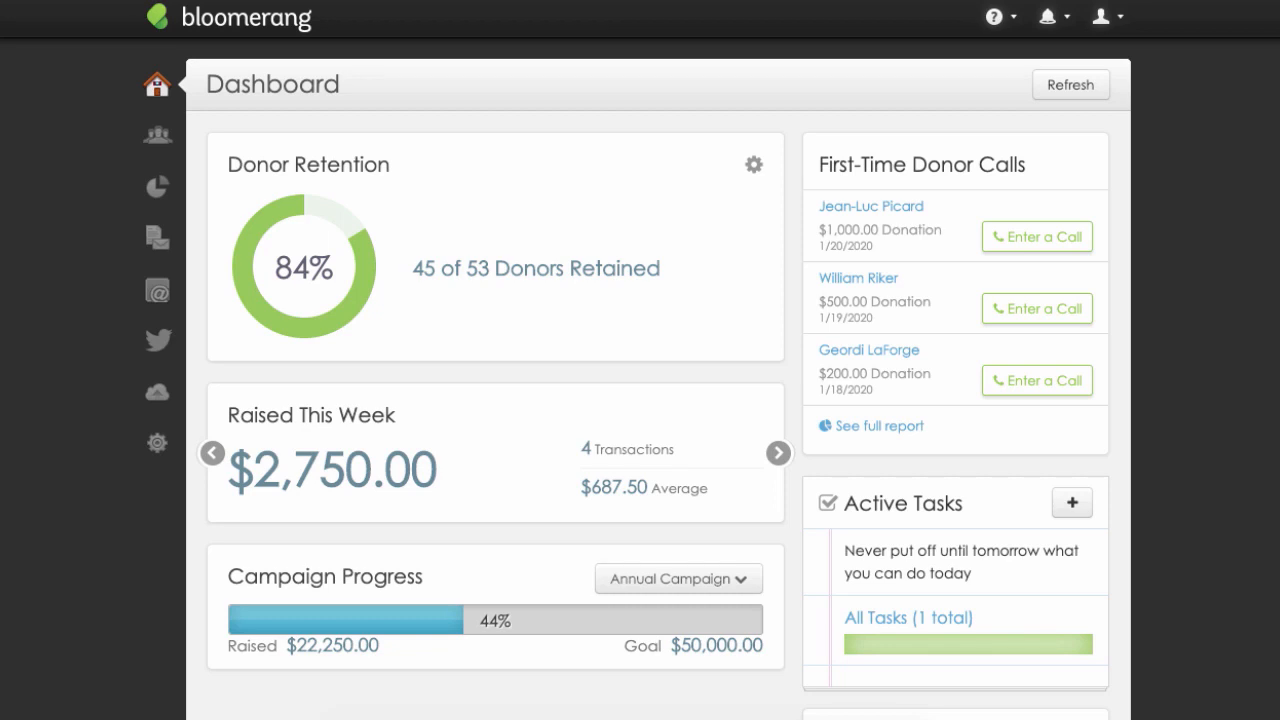
Save a custom donor retention setup excluding the Gala appeal, with soft credits included and the Rolling Year date range.
{"action": "left_click", "coordinate": [753, 164]}
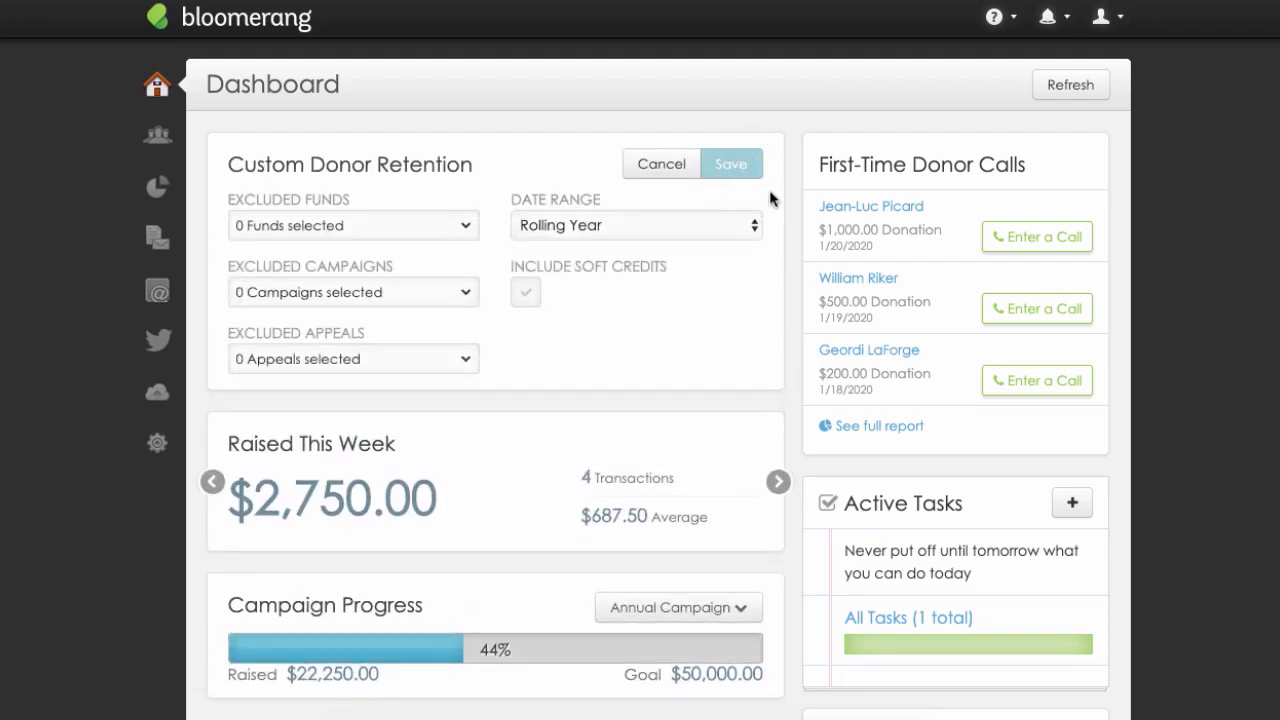
{"action": "left_click", "coordinate": [466, 358]}
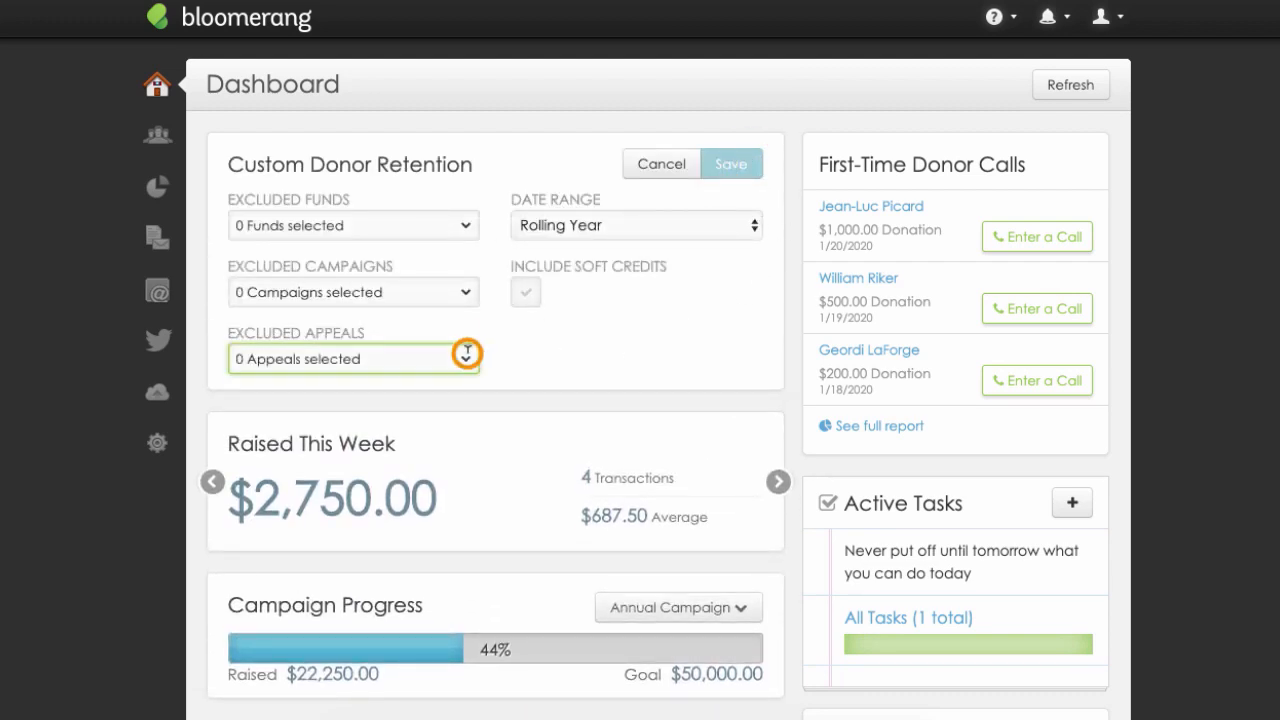
{"action": "left_click", "coordinate": [452, 412]}
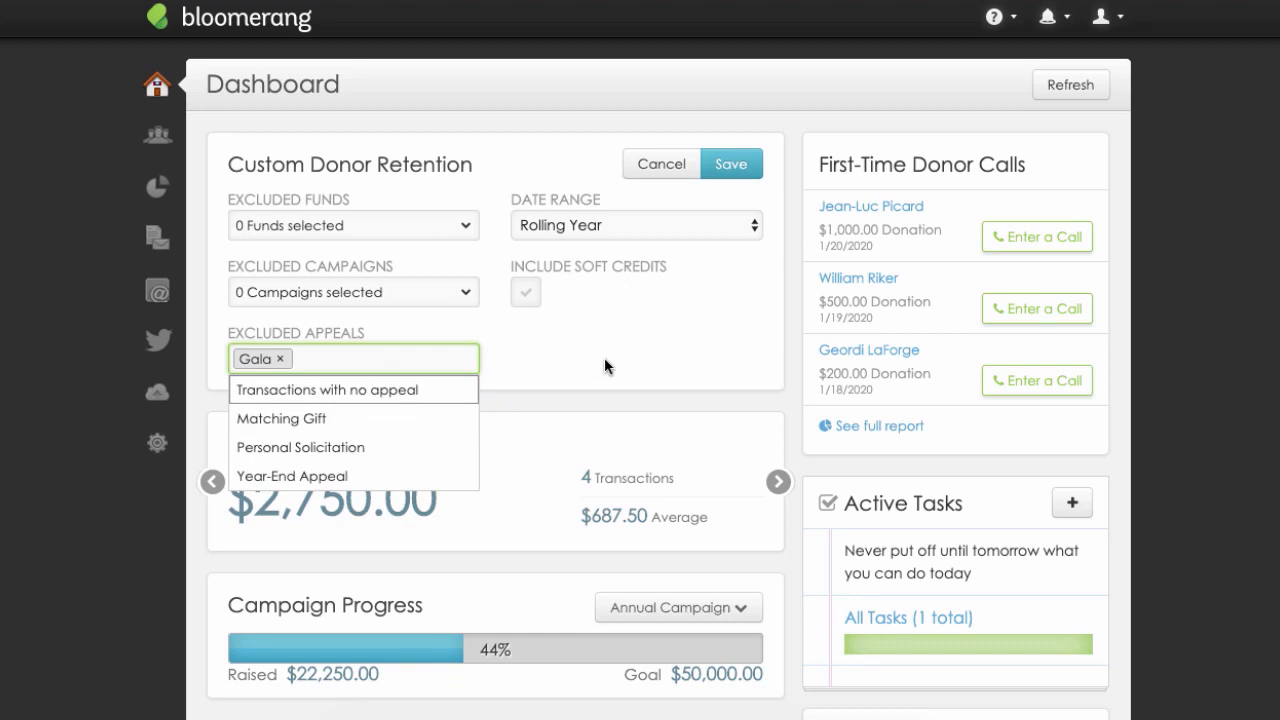
{"action": "left_click", "coordinate": [535, 300]}
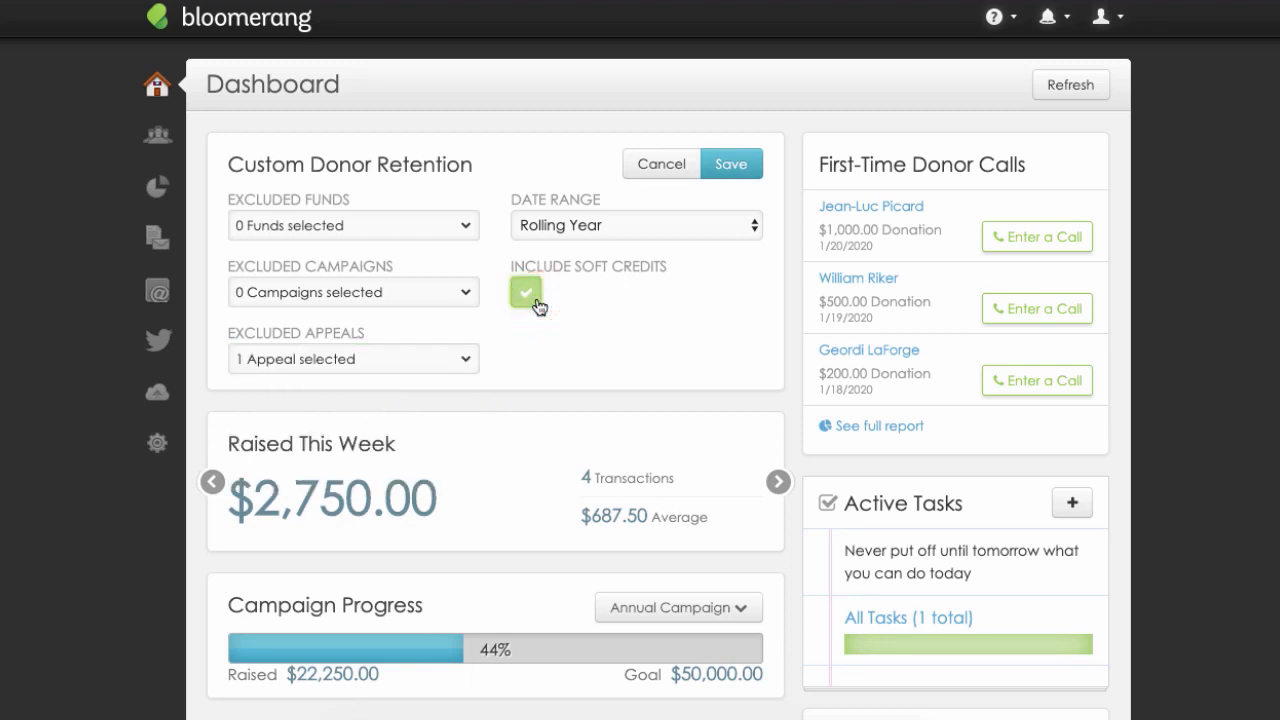
{"action": "left_click", "coordinate": [745, 232]}
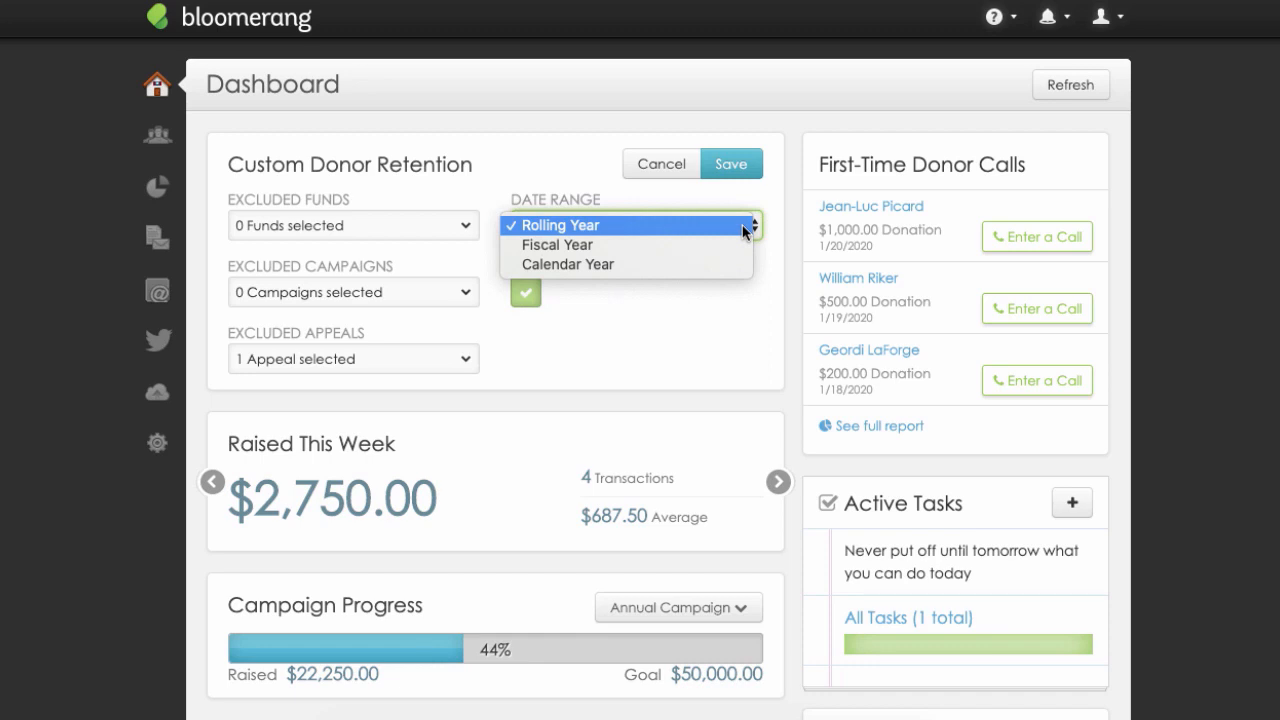
{"action": "left_click", "coordinate": [740, 228]}
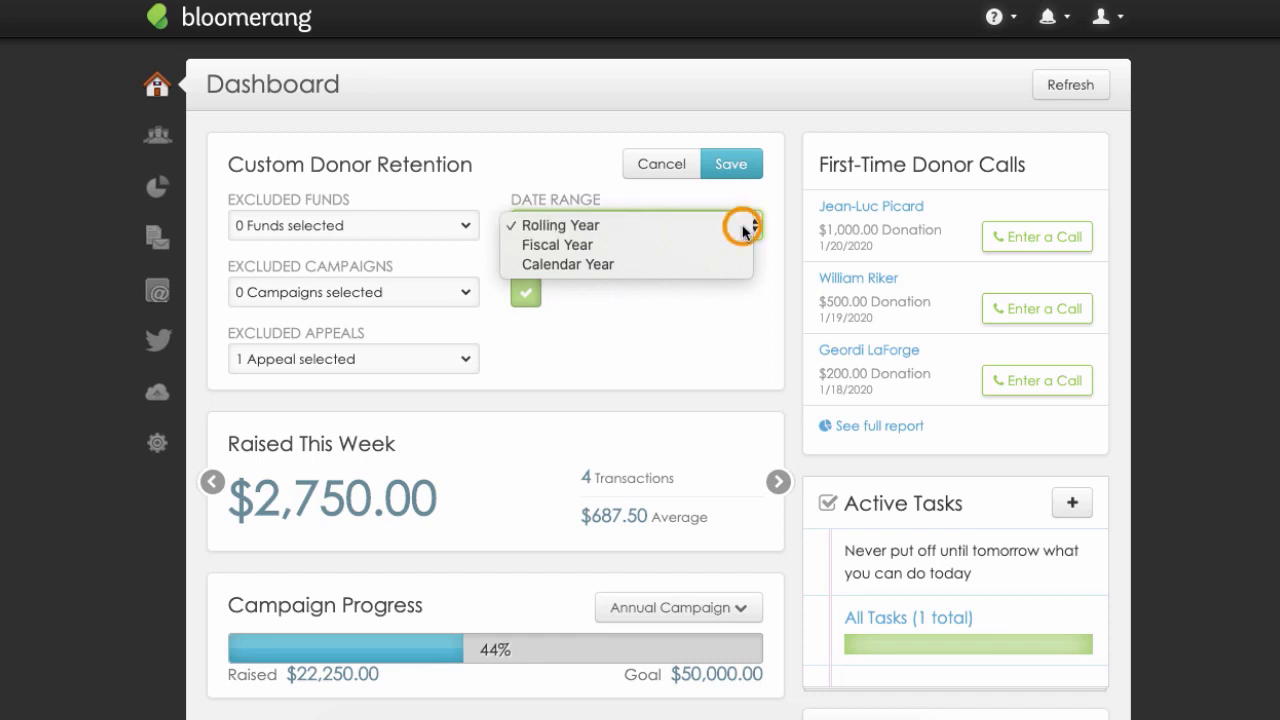
{"action": "left_click", "coordinate": [735, 165]}
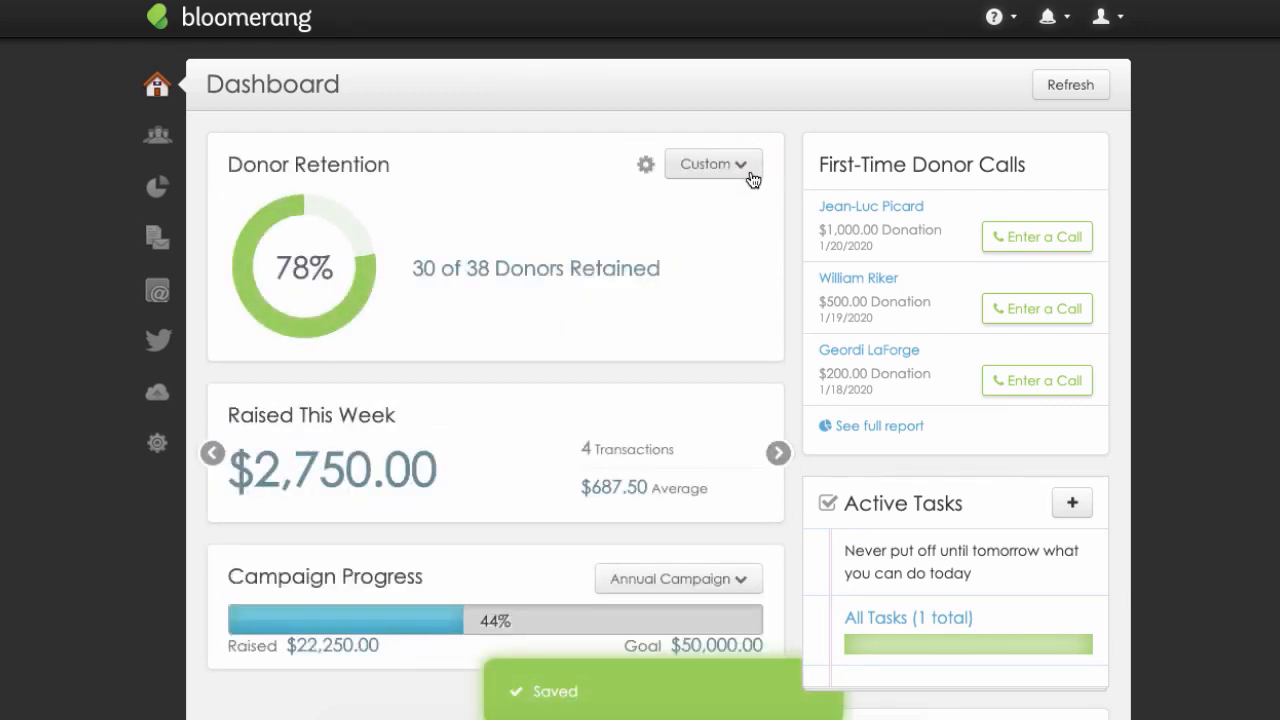
Open the report of retained donor households from the Donor Retention summary and return to the dashboard.
{"action": "left_click", "coordinate": [742, 165]}
{"action": "left_click", "coordinate": [749, 246]}
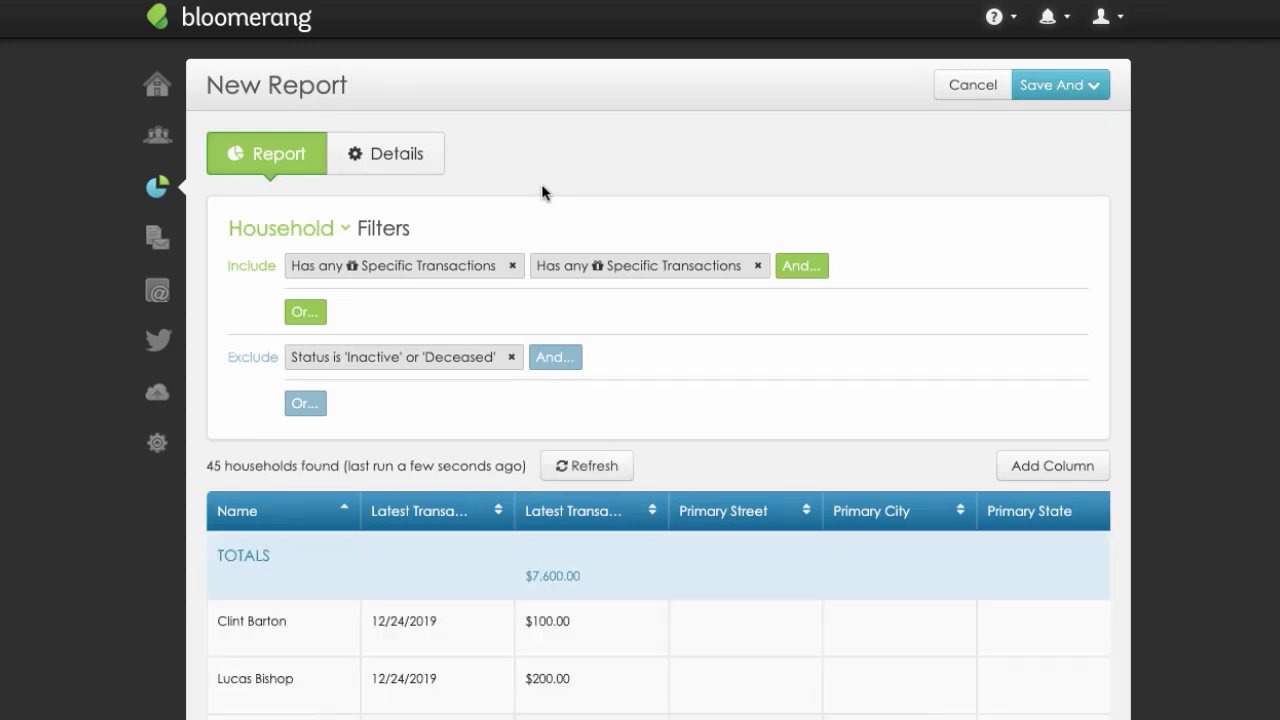
{"action": "left_click", "coordinate": [157, 86]}
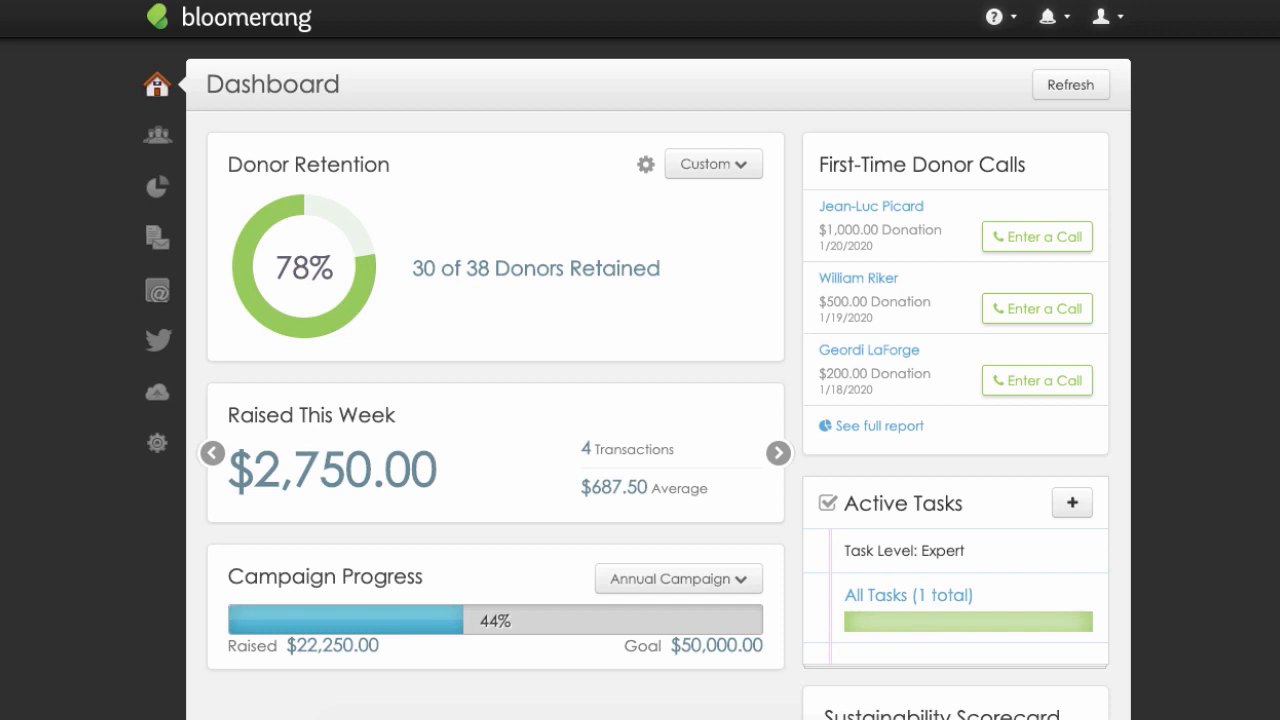
Record and save a First-Time Donor Thank You Call interaction for the donor of the $1,000.00 gift.
{"action": "left_click", "coordinate": [1063, 206]}
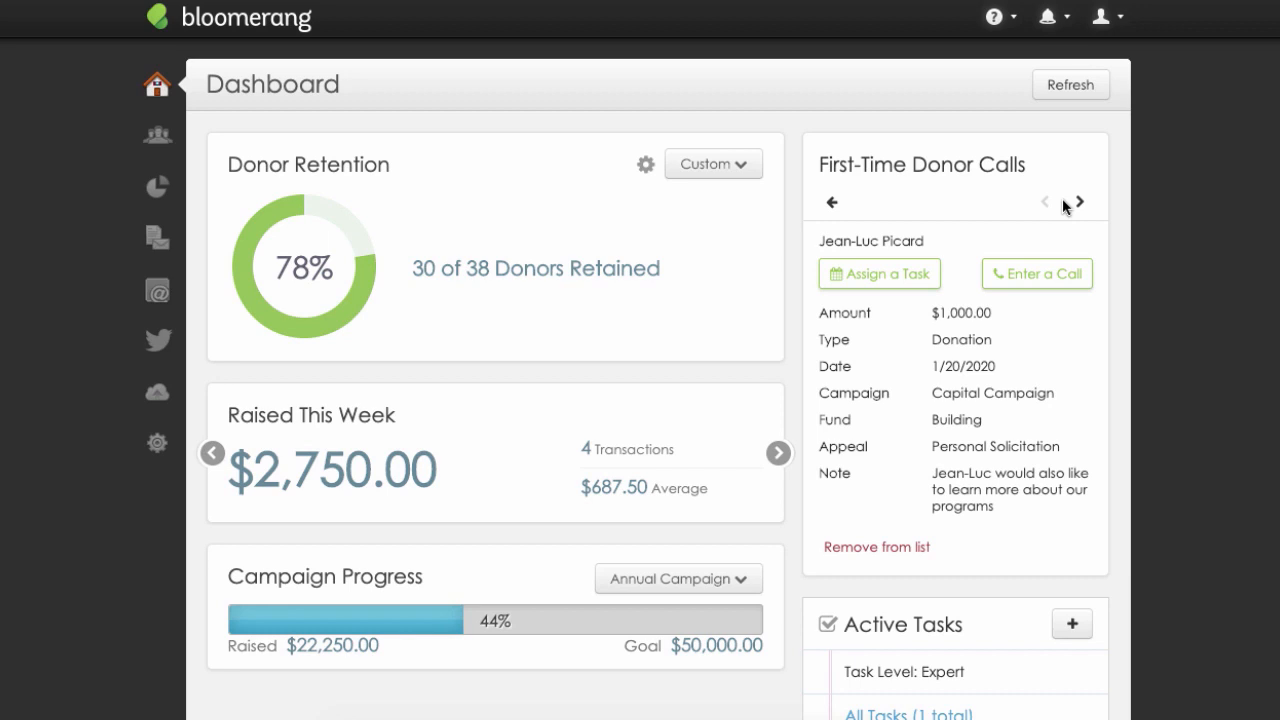
{"action": "left_click", "coordinate": [1067, 276]}
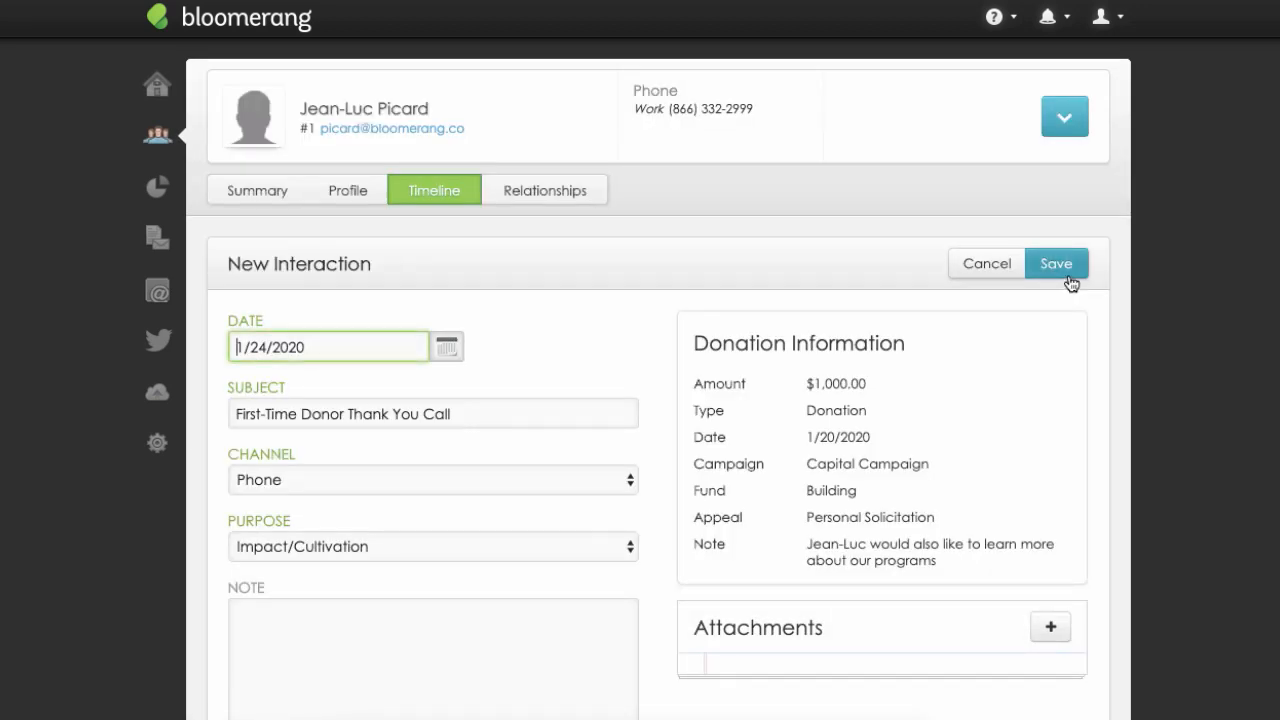
{"action": "left_click", "coordinate": [1068, 280]}
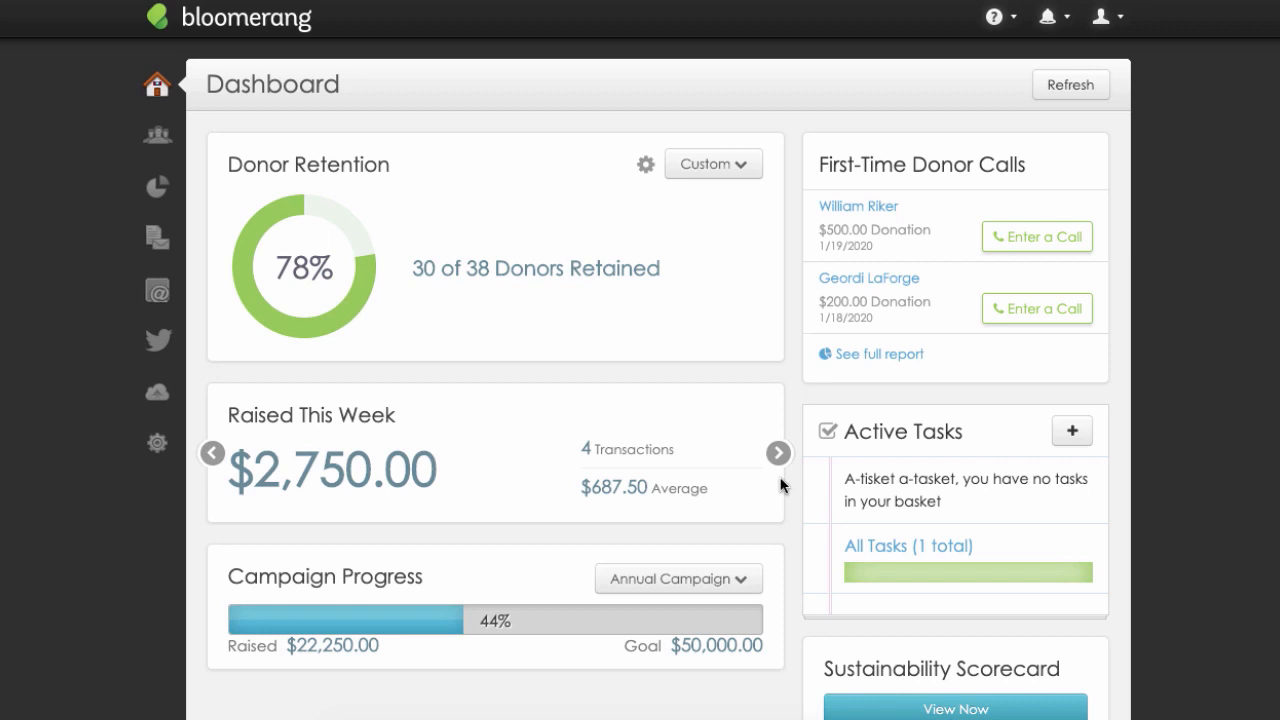
Display the amount raised this fiscal year and the Capital Campaign's progress, and refresh the dashboard.
{"action": "left_click", "coordinate": [779, 455]}
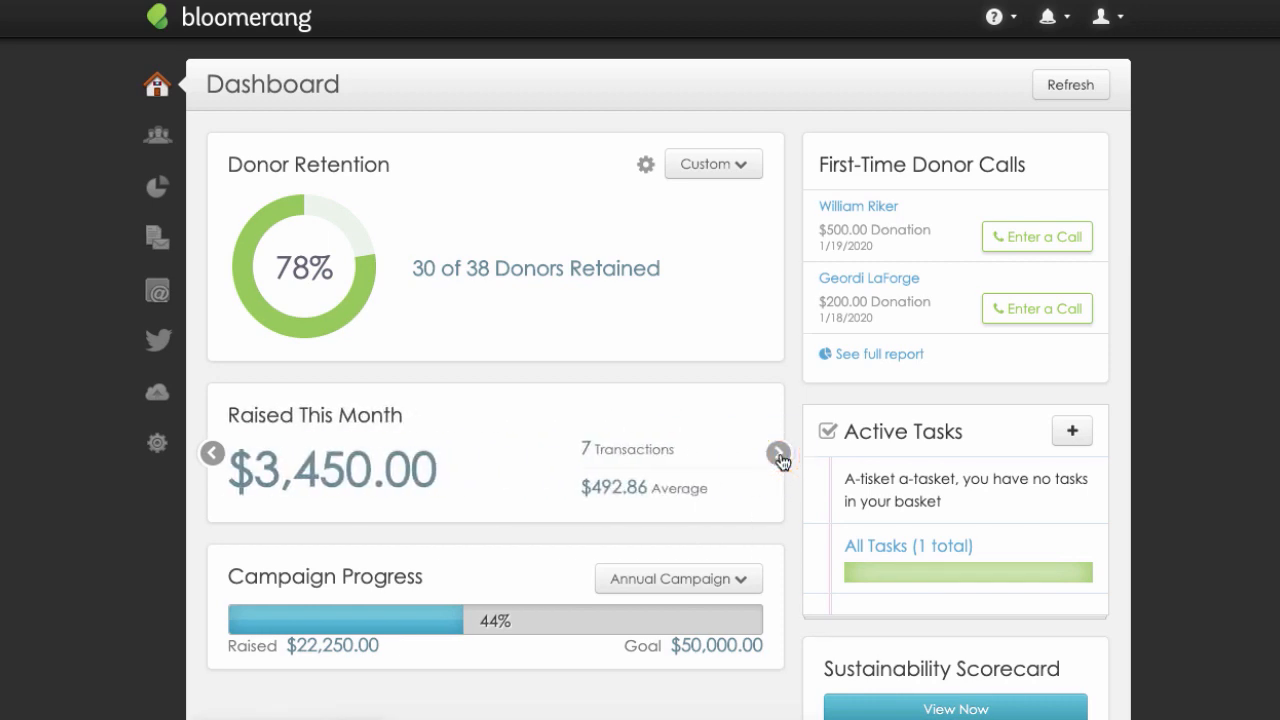
{"action": "left_click", "coordinate": [779, 455]}
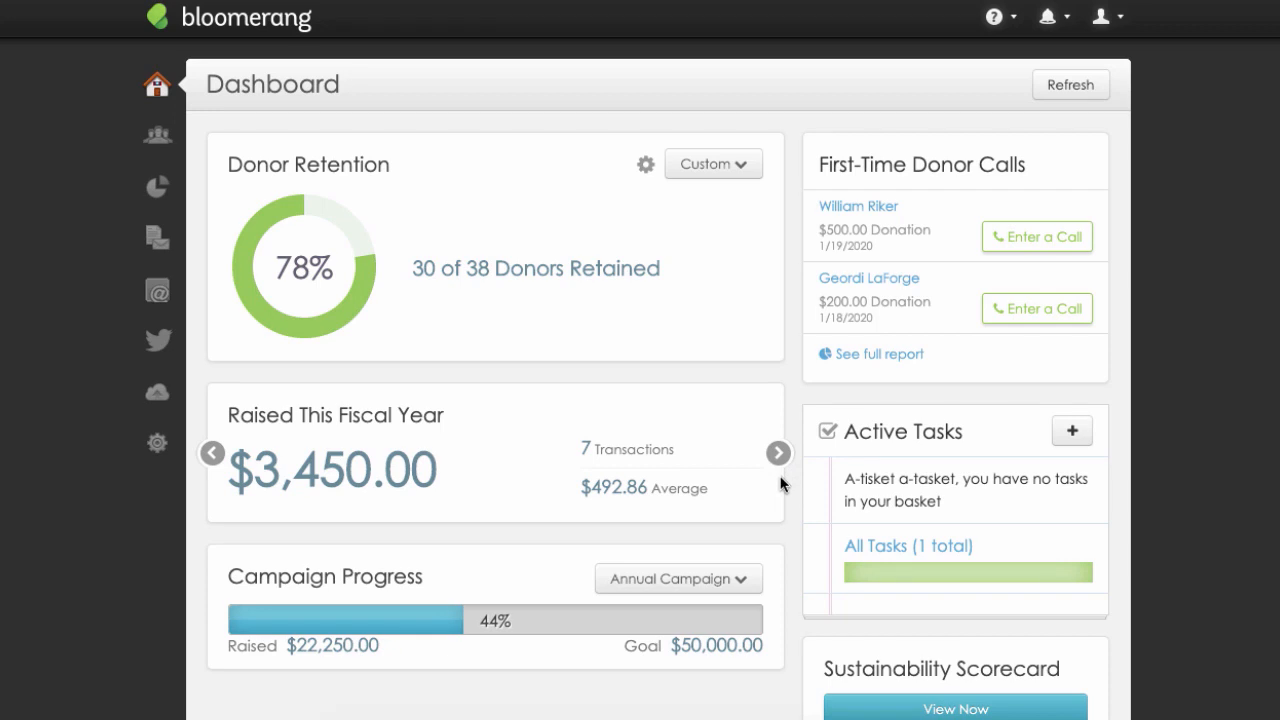
{"action": "scroll", "coordinate": [781, 484], "scroll_direction": "down", "scroll_amount": 1}
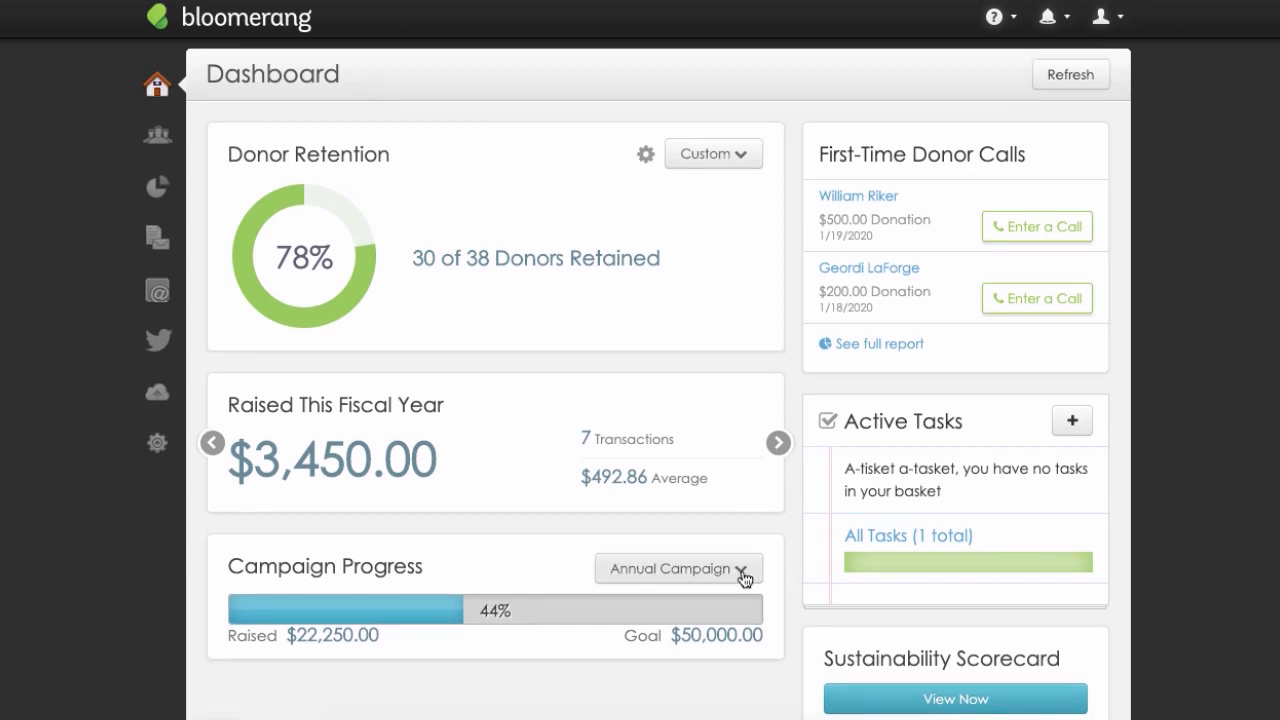
{"action": "left_click", "coordinate": [745, 570]}
{"action": "left_click", "coordinate": [743, 656]}
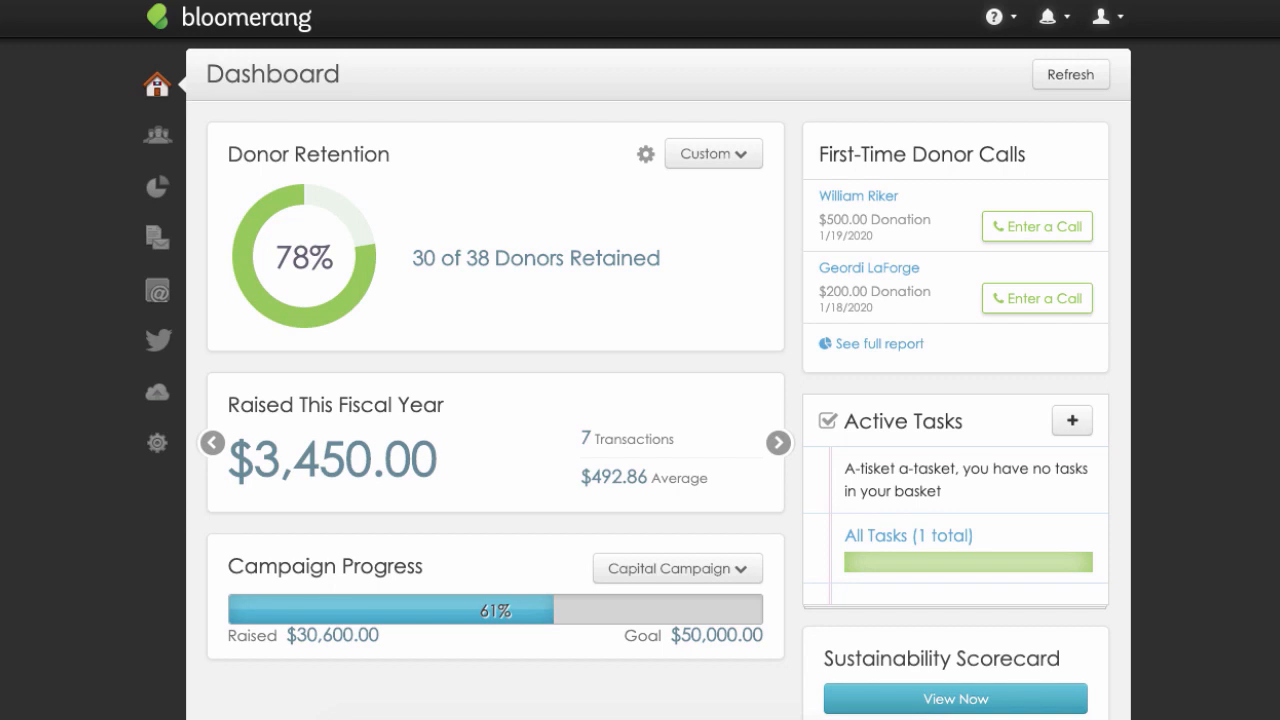
{"action": "left_click", "coordinate": [1100, 78]}
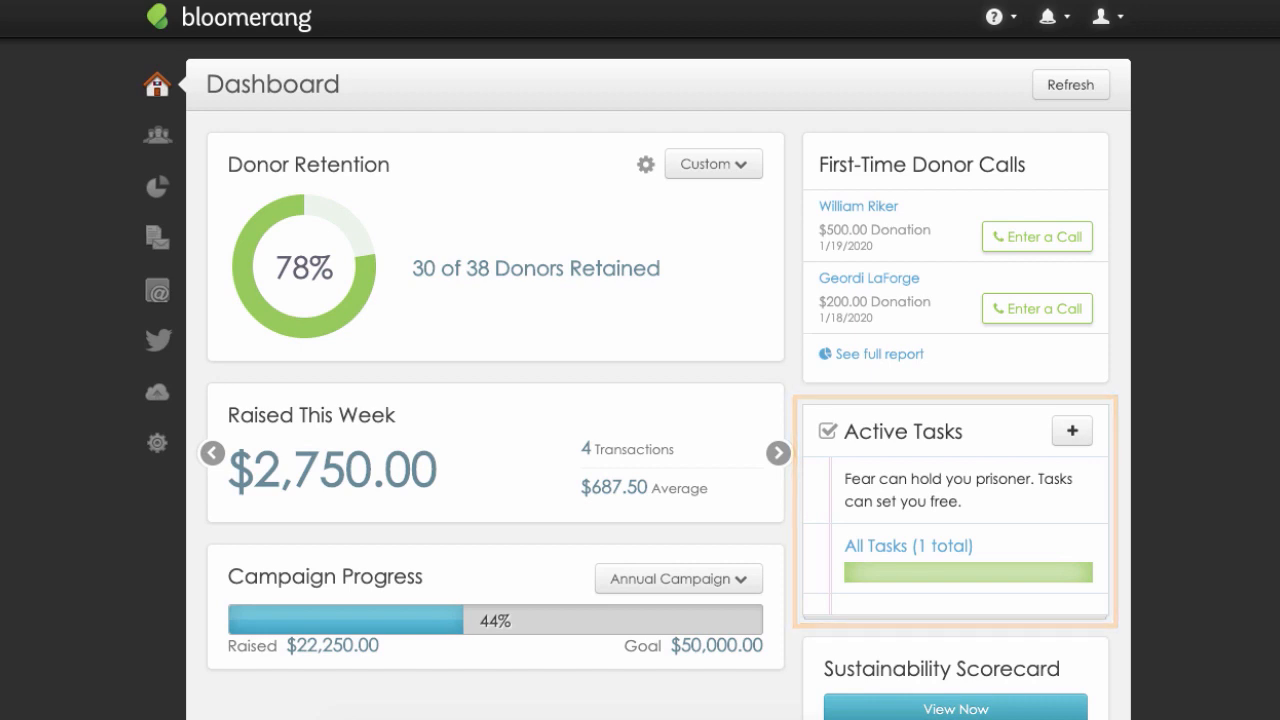
Open the list of all active tasks and return to the dashboard.
{"action": "left_click", "coordinate": [968, 545]}
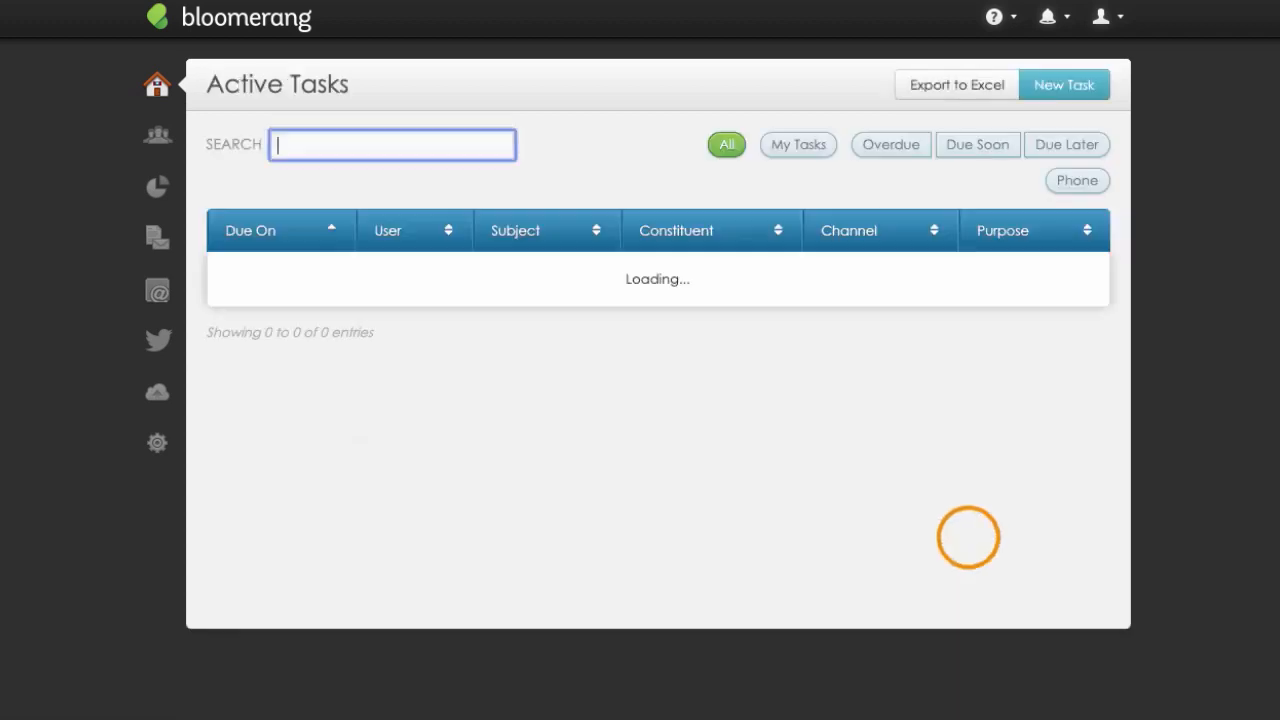
{"action": "left_click", "coordinate": [161, 90]}
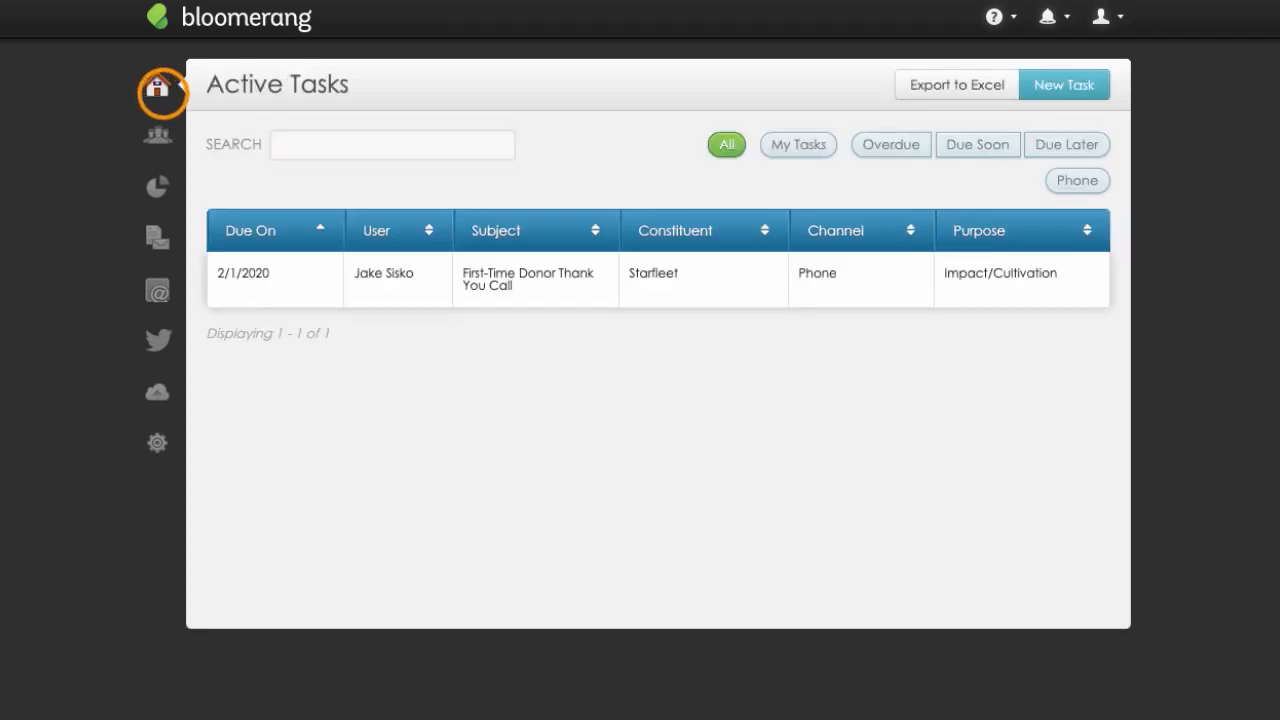
View the Sustainability Scorecard, and look over Recent Reports and Recent Accounts back on the main dashboard.
{"action": "scroll", "coordinate": [1174, 411], "scroll_direction": "down", "scroll_amount": 3}
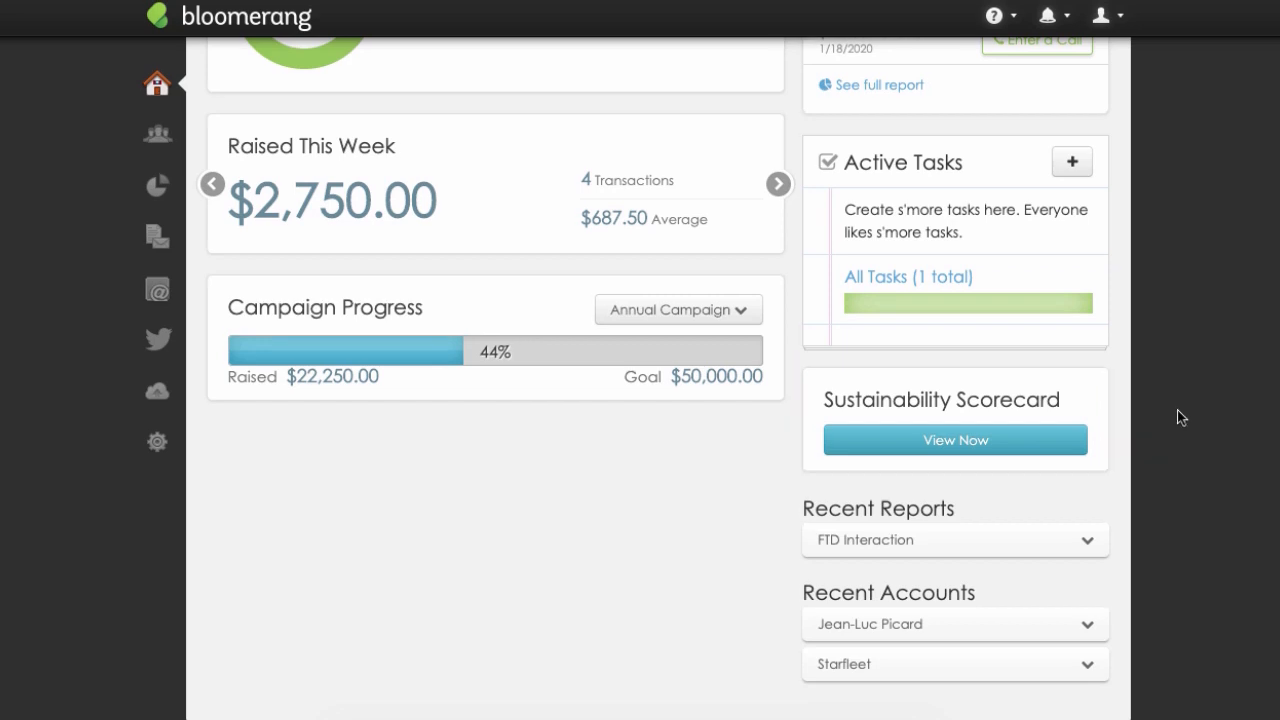
{"action": "left_click", "coordinate": [1065, 442]}
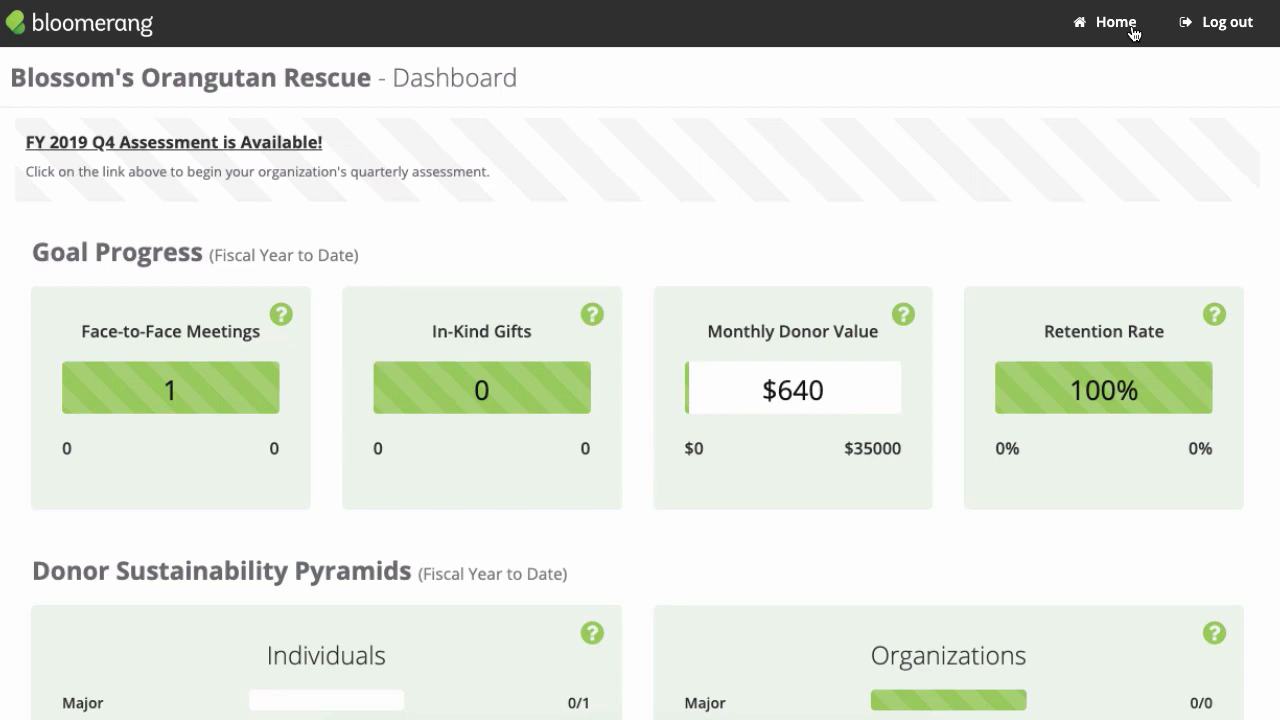
{"action": "left_click", "coordinate": [1132, 30]}
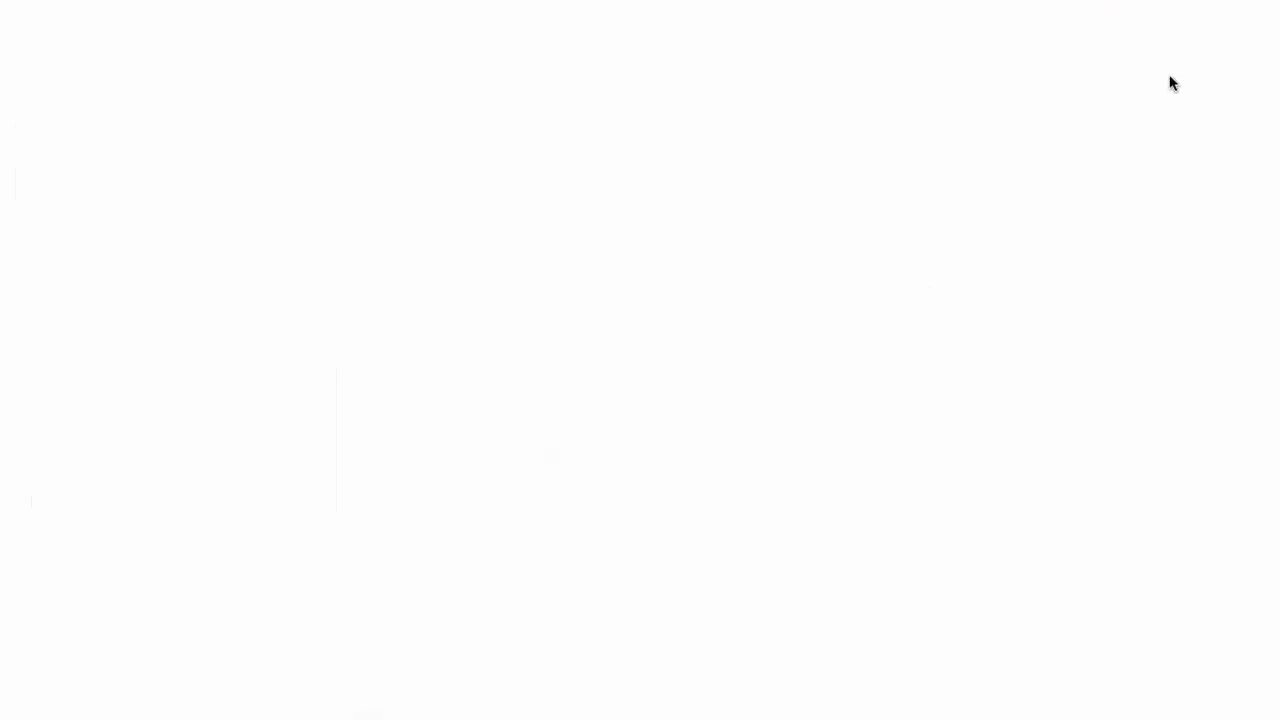
{"action": "scroll", "coordinate": [658, 400], "scroll_direction": "down", "scroll_amount": 3}
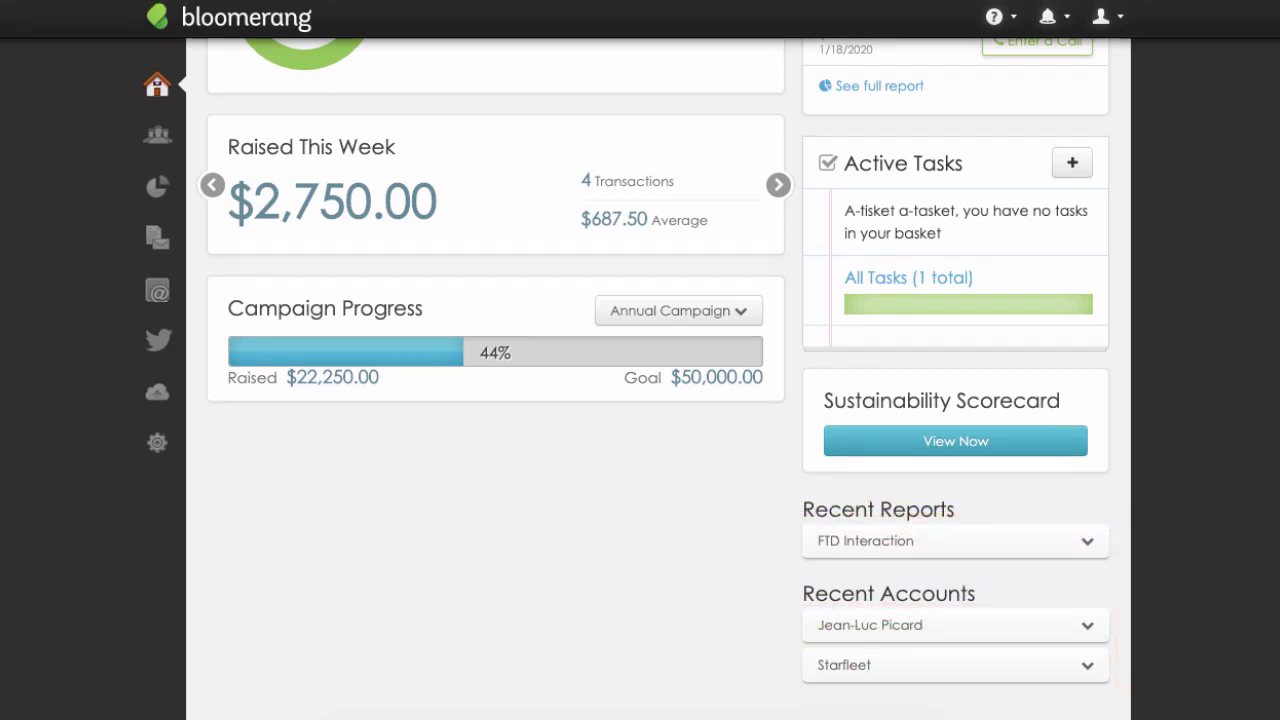
{"action": "scroll", "coordinate": [658, 378], "scroll_direction": "up", "scroll_amount": 3}
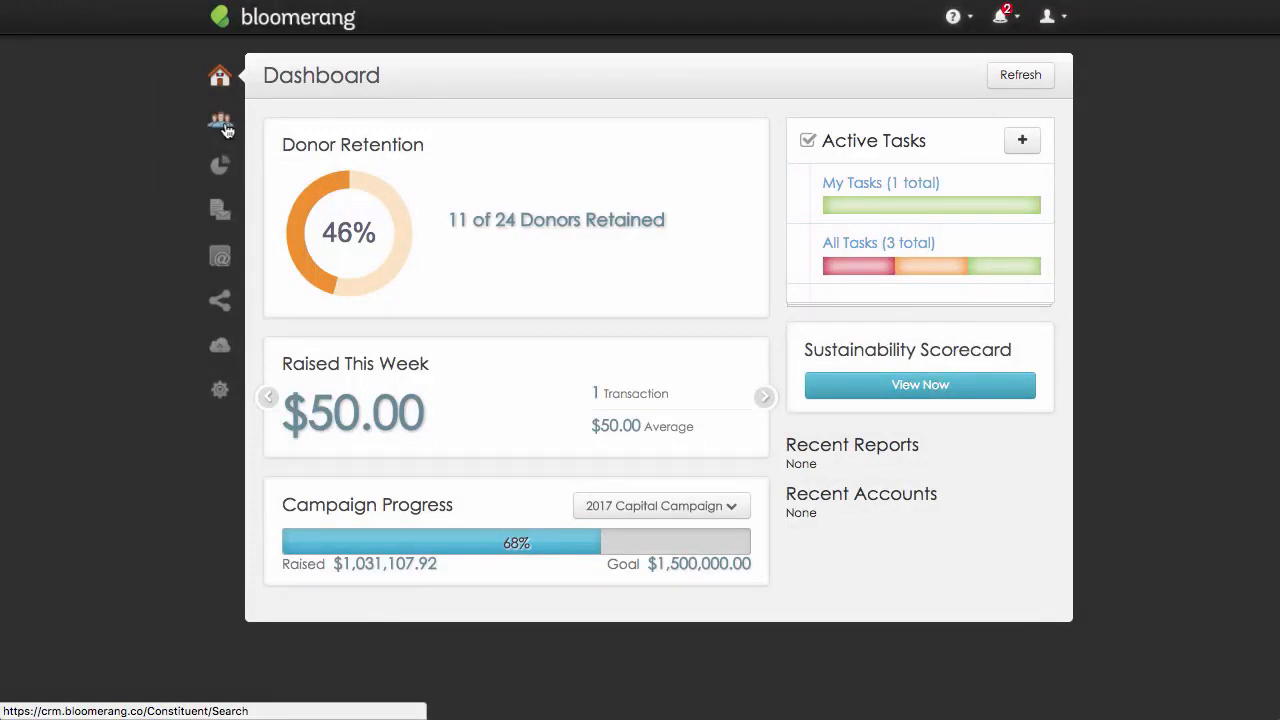
Search the constituents by the donor's full name and open the matching donor's record.
{"action": "mouse_move", "coordinate": [226, 130]}
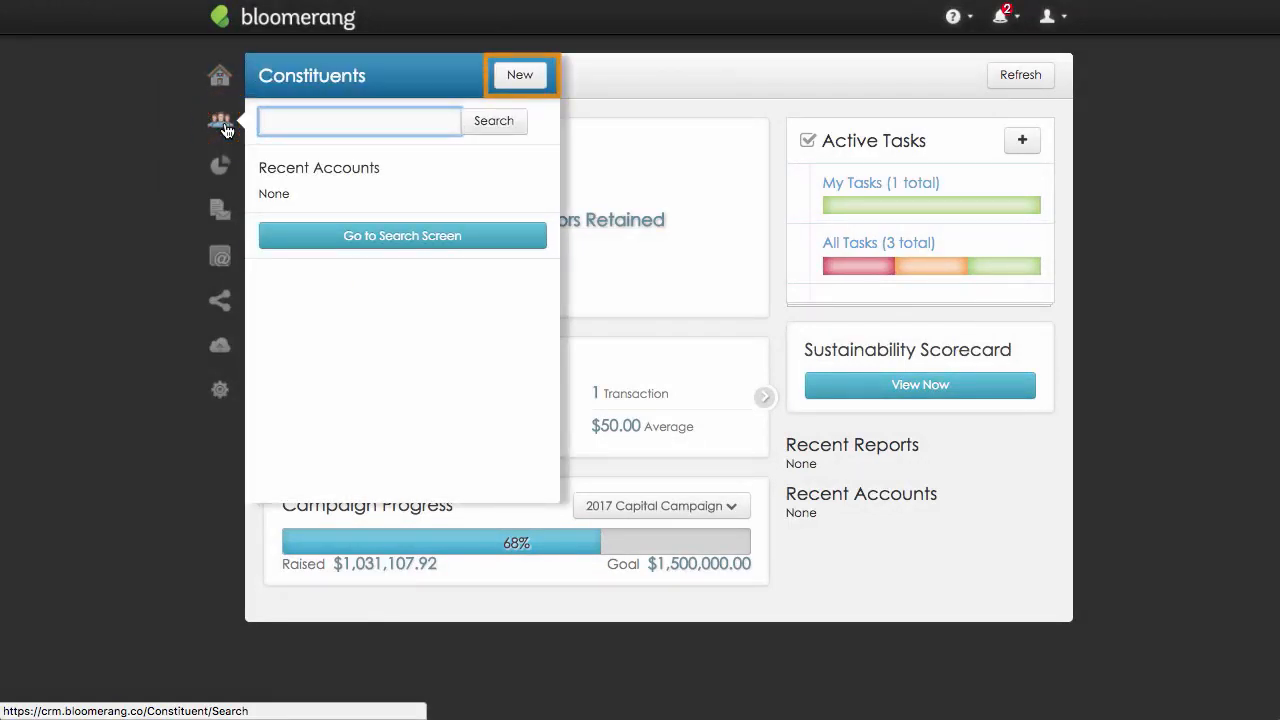
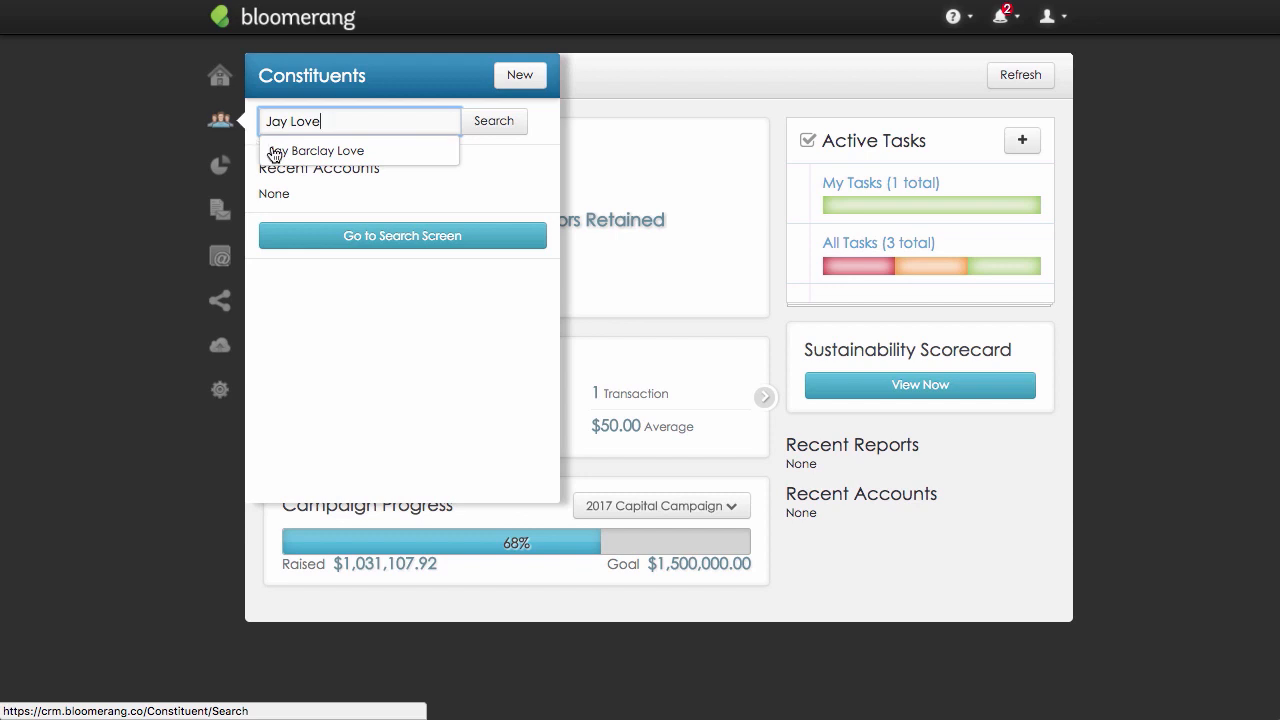
{"action": "left_click", "coordinate": [384, 150]}
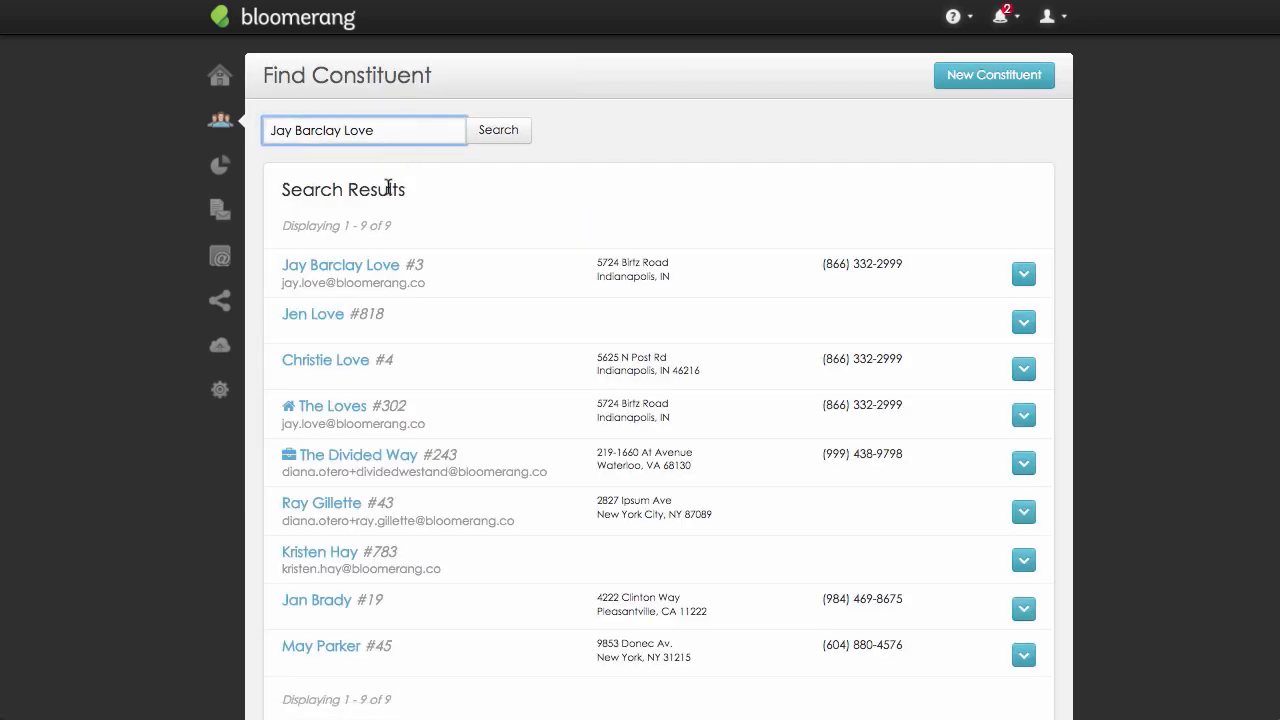
{"action": "left_click", "coordinate": [388, 265]}
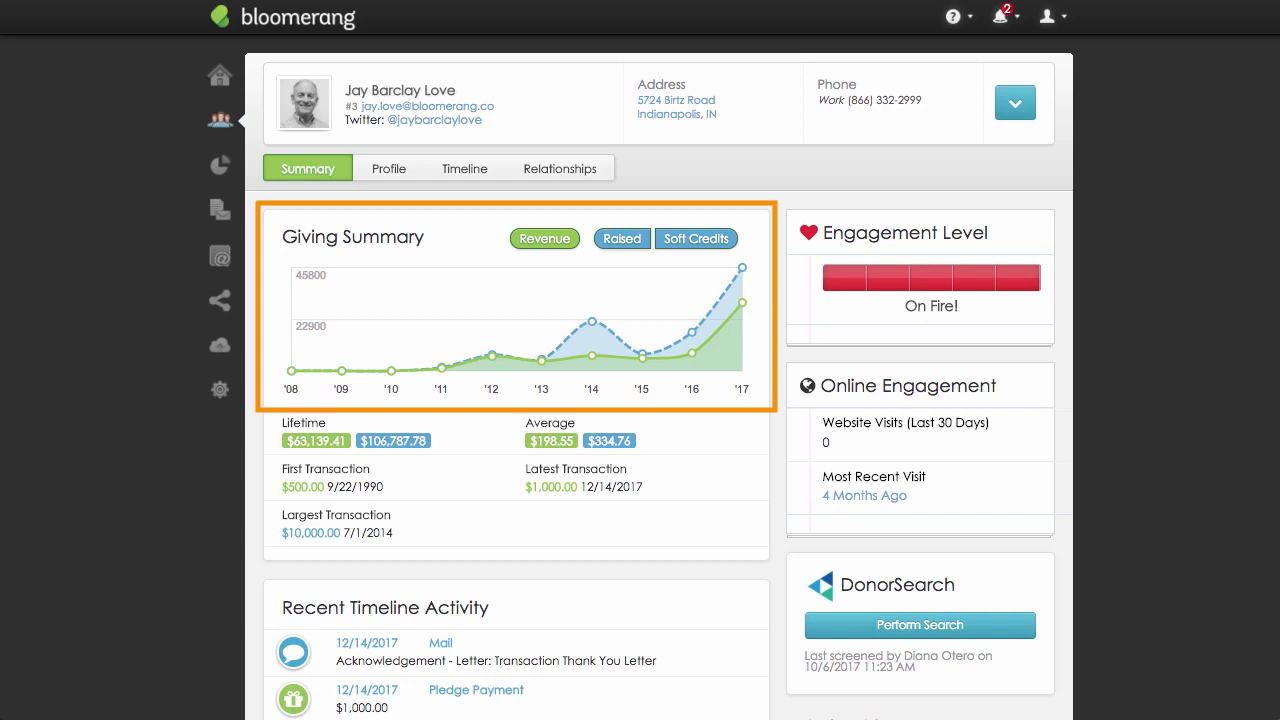
Toggle the Raised, Revenue and Soft Credits series off and back on in the Giving Summary chart.
{"action": "left_click", "coordinate": [640, 245]}
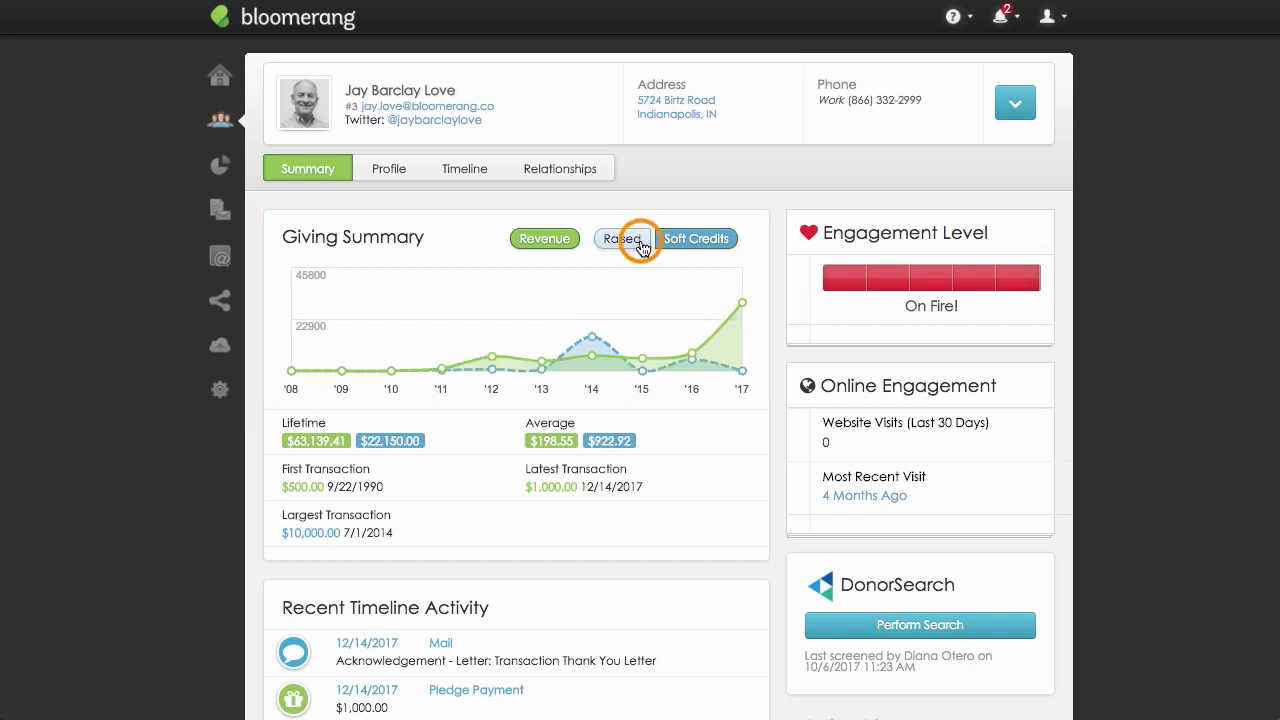
{"action": "left_click", "coordinate": [640, 245]}
{"action": "left_click", "coordinate": [571, 245]}
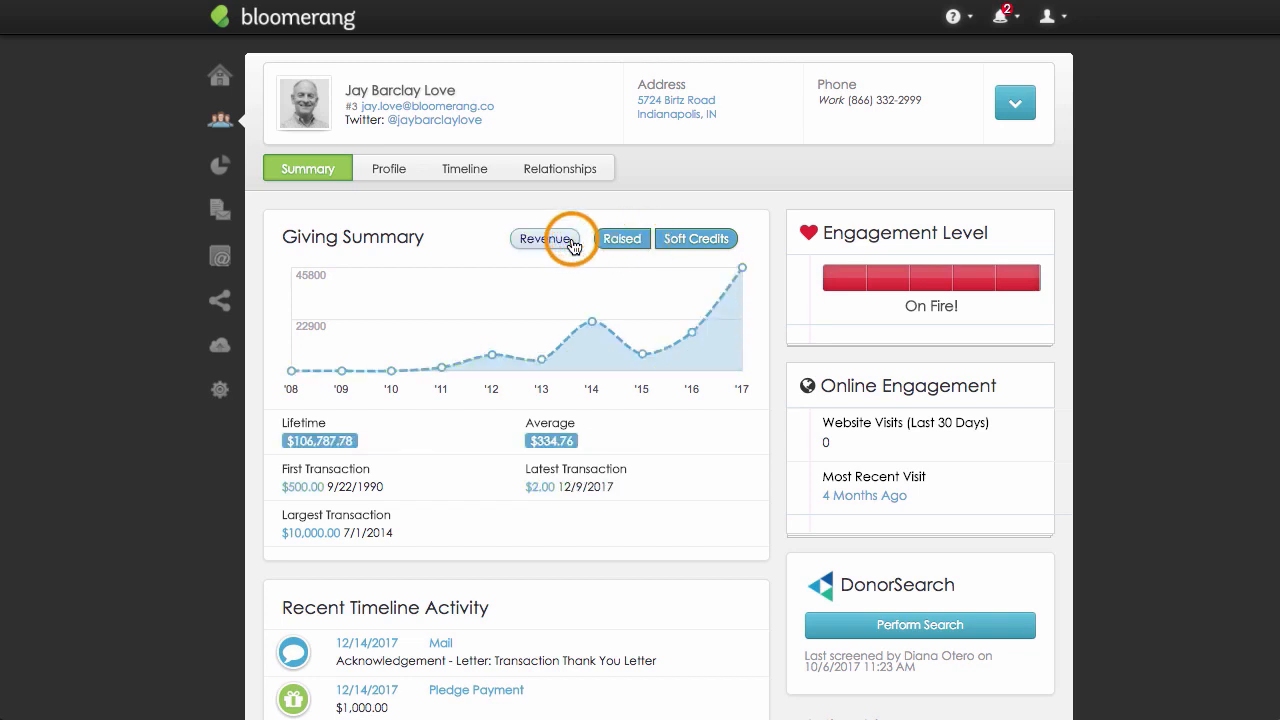
{"action": "left_click", "coordinate": [571, 245]}
{"action": "left_click", "coordinate": [680, 243]}
{"action": "left_click", "coordinate": [680, 243]}
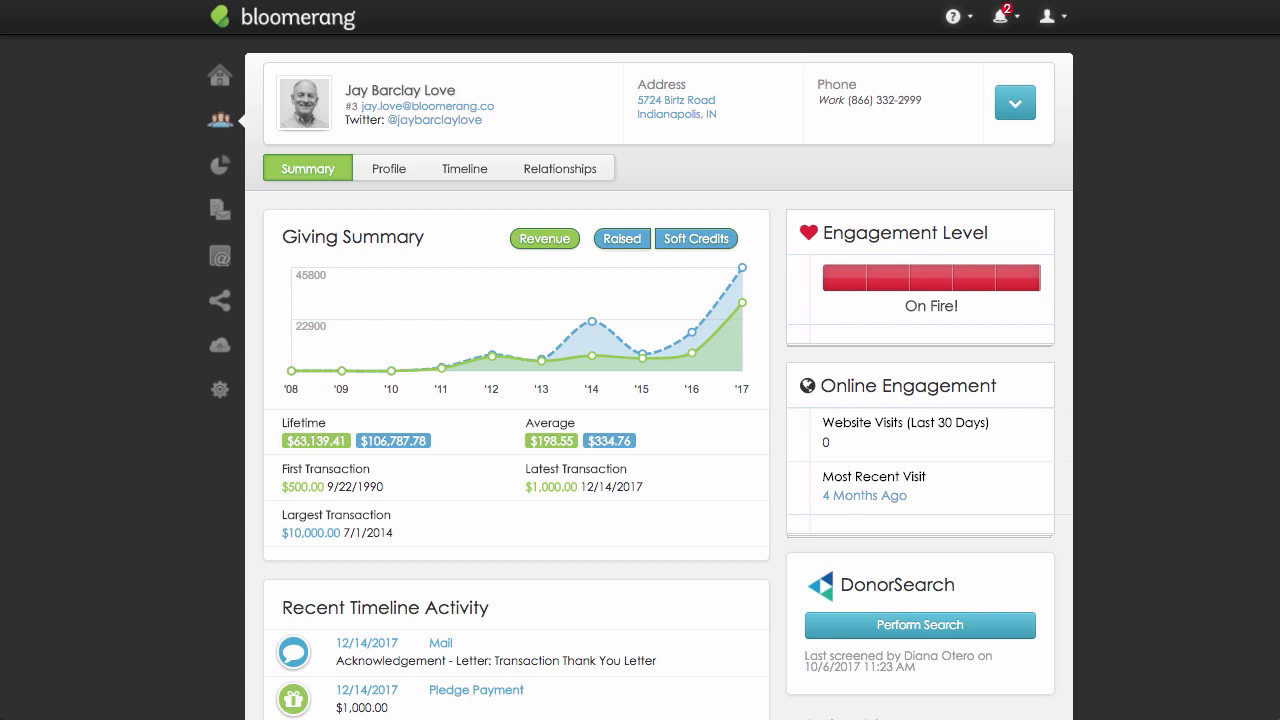
Open the constituent's profile and review the basic, personal and contact information and communication preferences.
{"action": "left_click", "coordinate": [394, 170]}
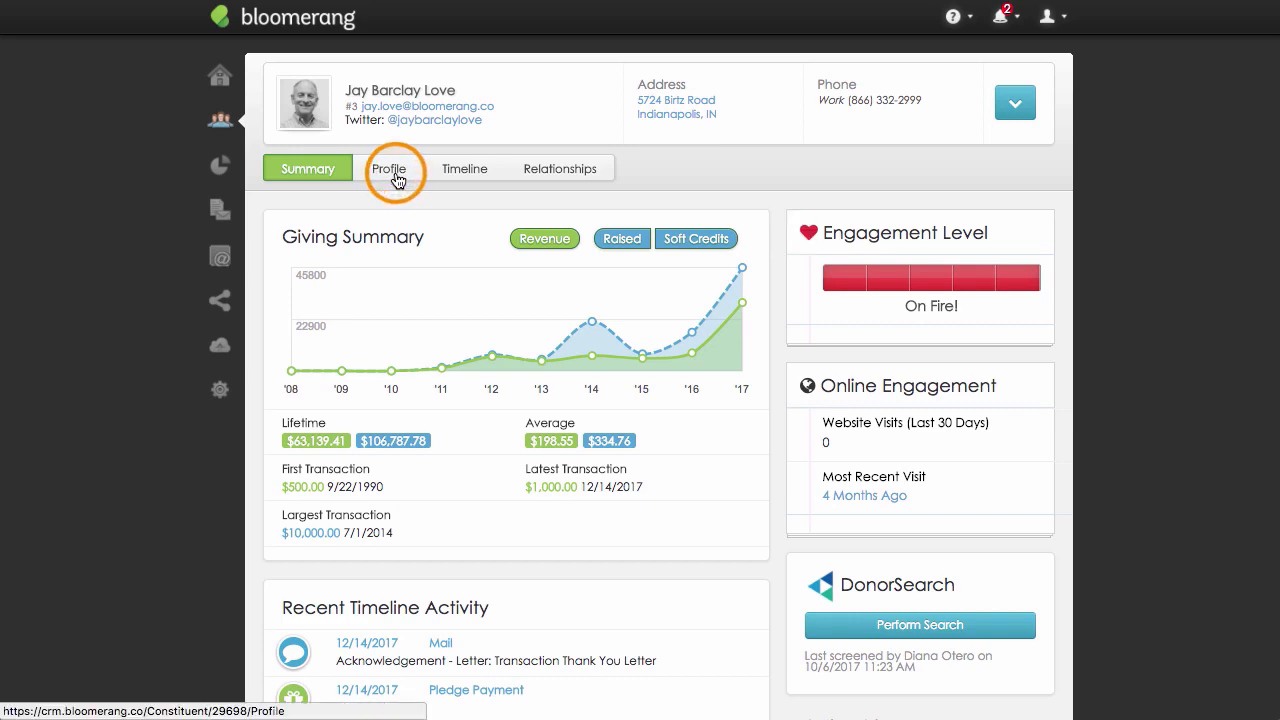
{"action": "scroll", "coordinate": [658, 400], "scroll_direction": "down", "scroll_amount": 5}
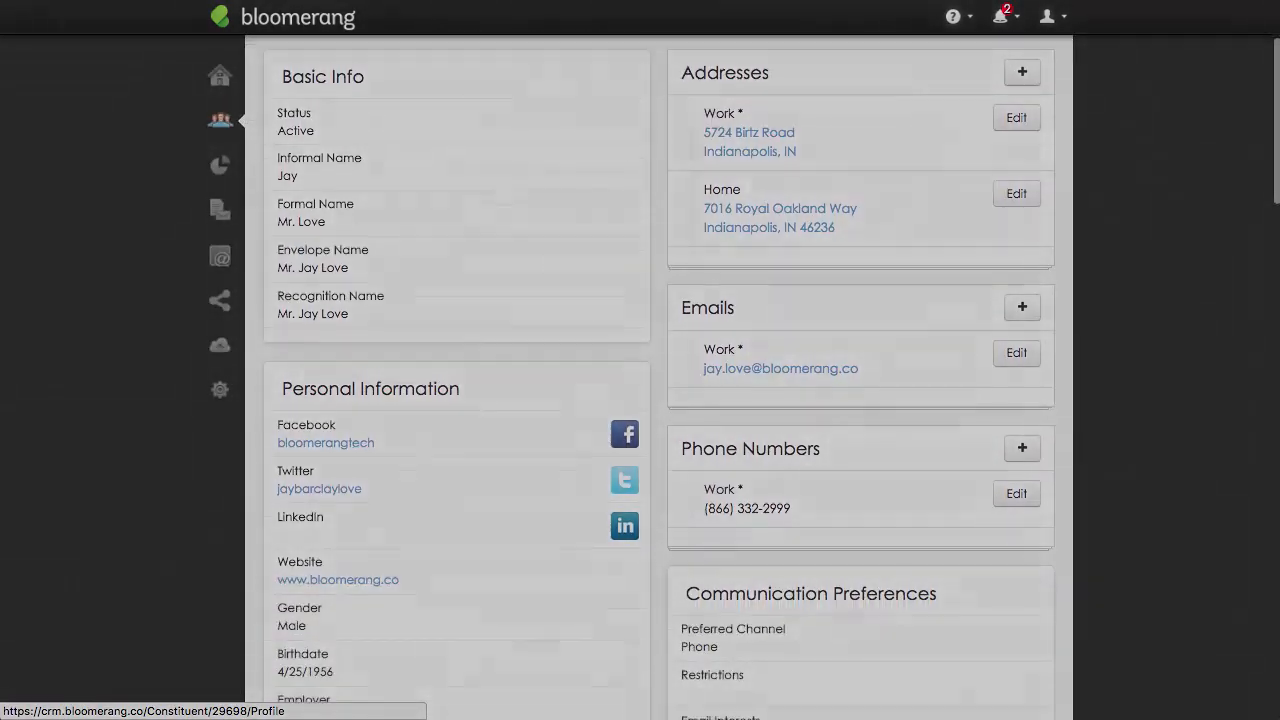
{"action": "scroll", "coordinate": [658, 400], "scroll_direction": "down", "scroll_amount": 4}
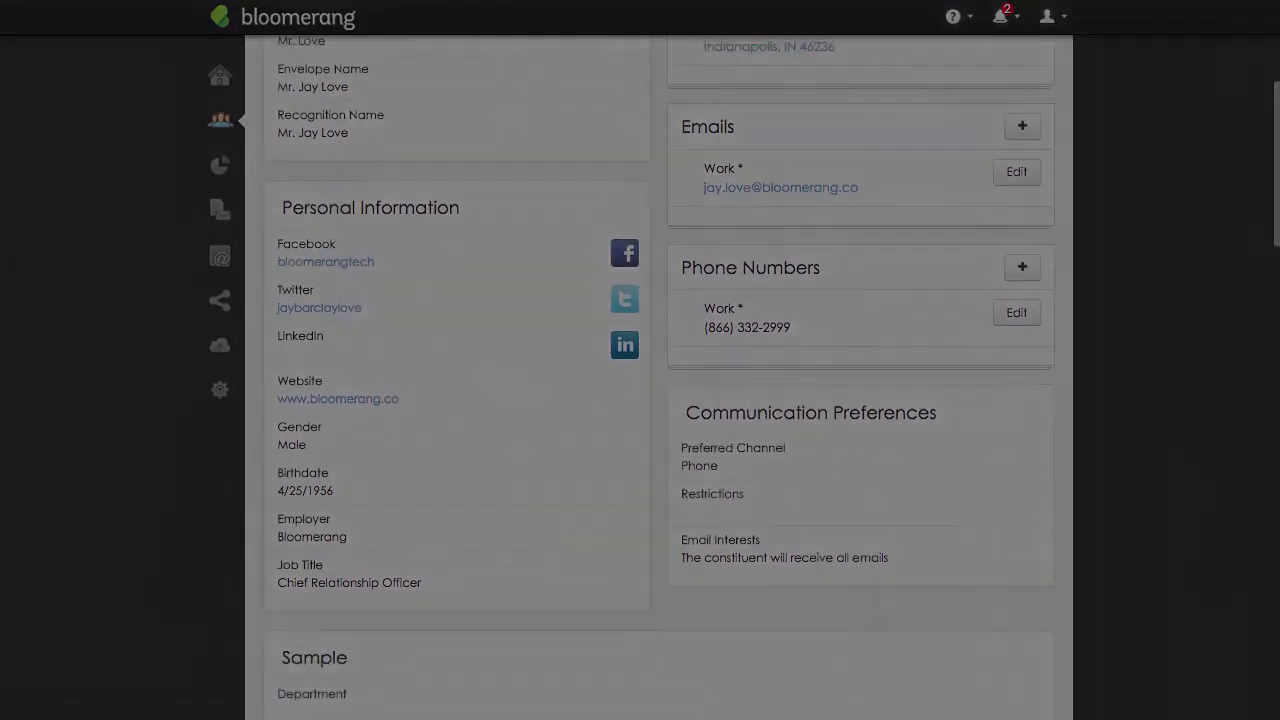
{"action": "scroll", "coordinate": [658, 400], "scroll_direction": "down", "scroll_amount": 3}
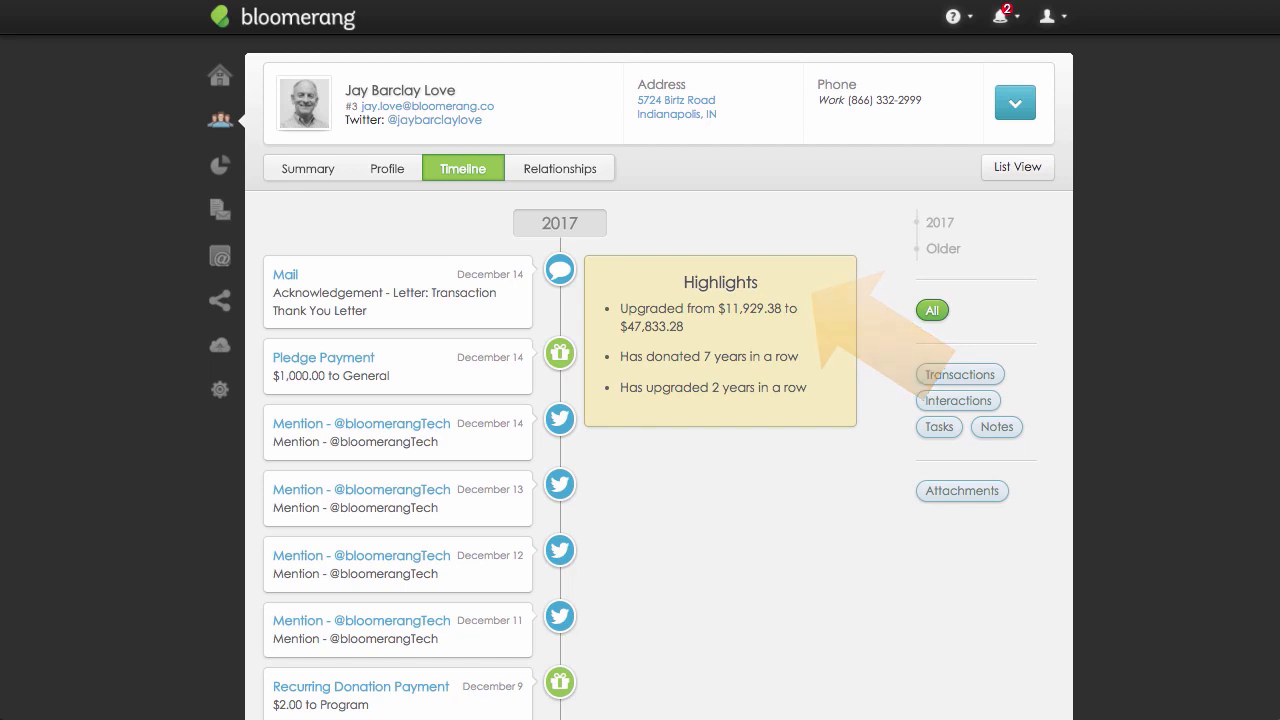
View the constituent's relationships.
{"action": "left_click", "coordinate": [594, 174]}
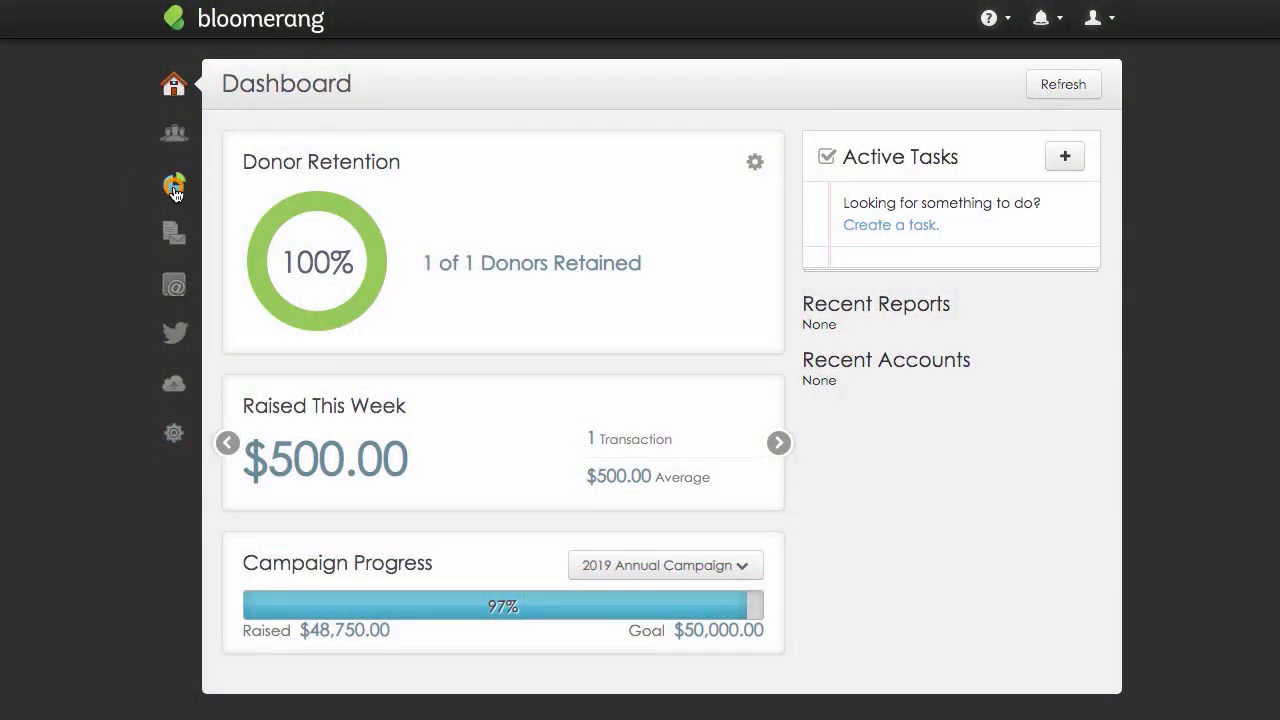
Open the full reports list, reveal its additional filters, and look over the actions available for the Global Mailing Restrictions report.
{"action": "left_click", "coordinate": [173, 184]}
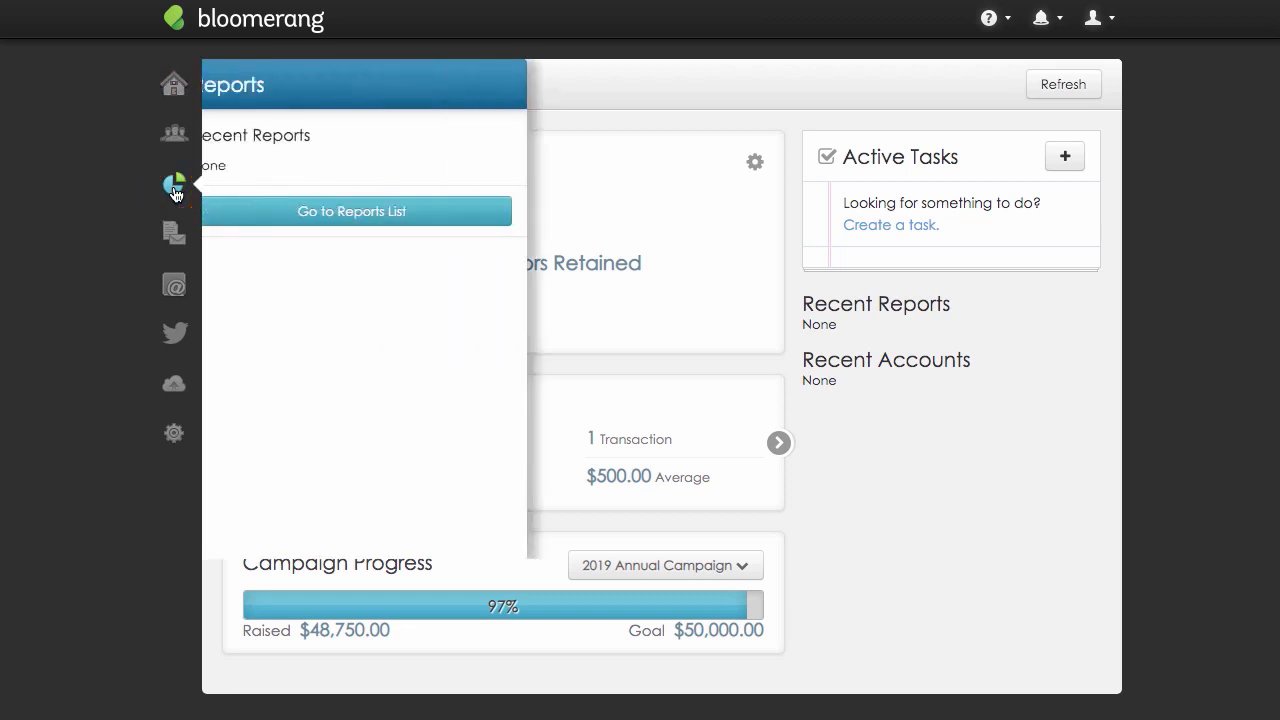
{"action": "left_click", "coordinate": [237, 213]}
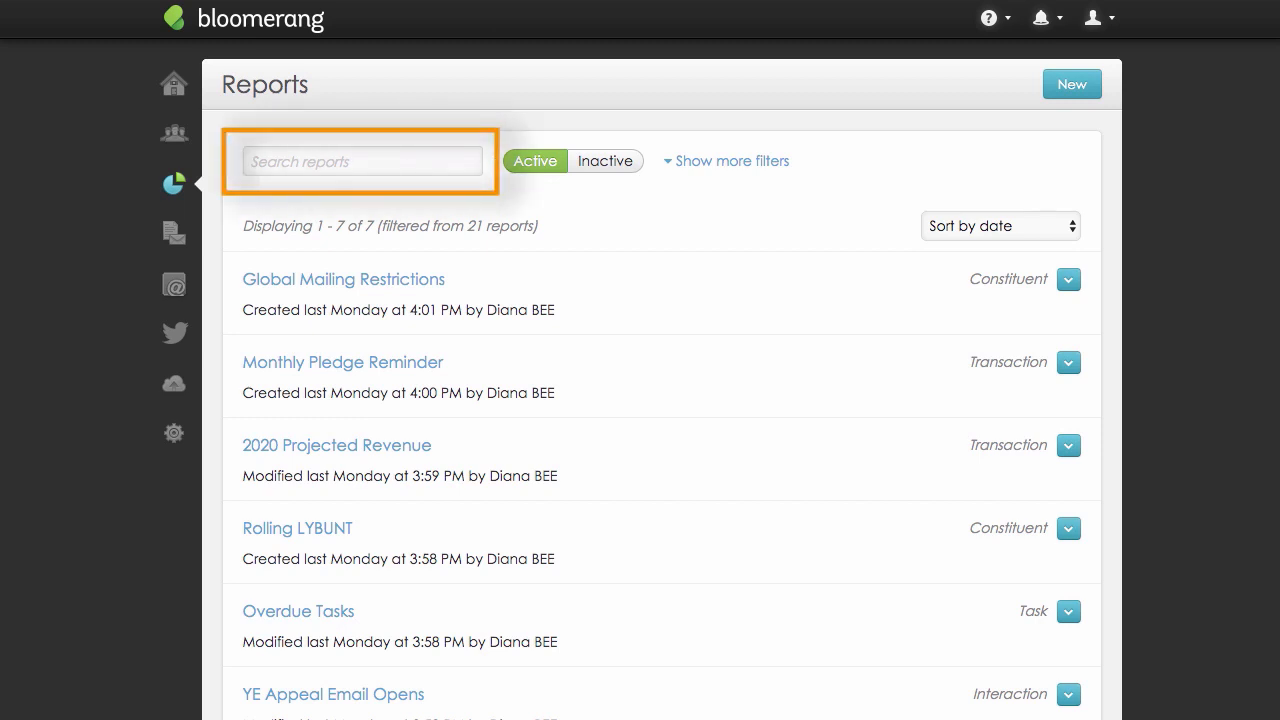
{"action": "left_click", "coordinate": [694, 161]}
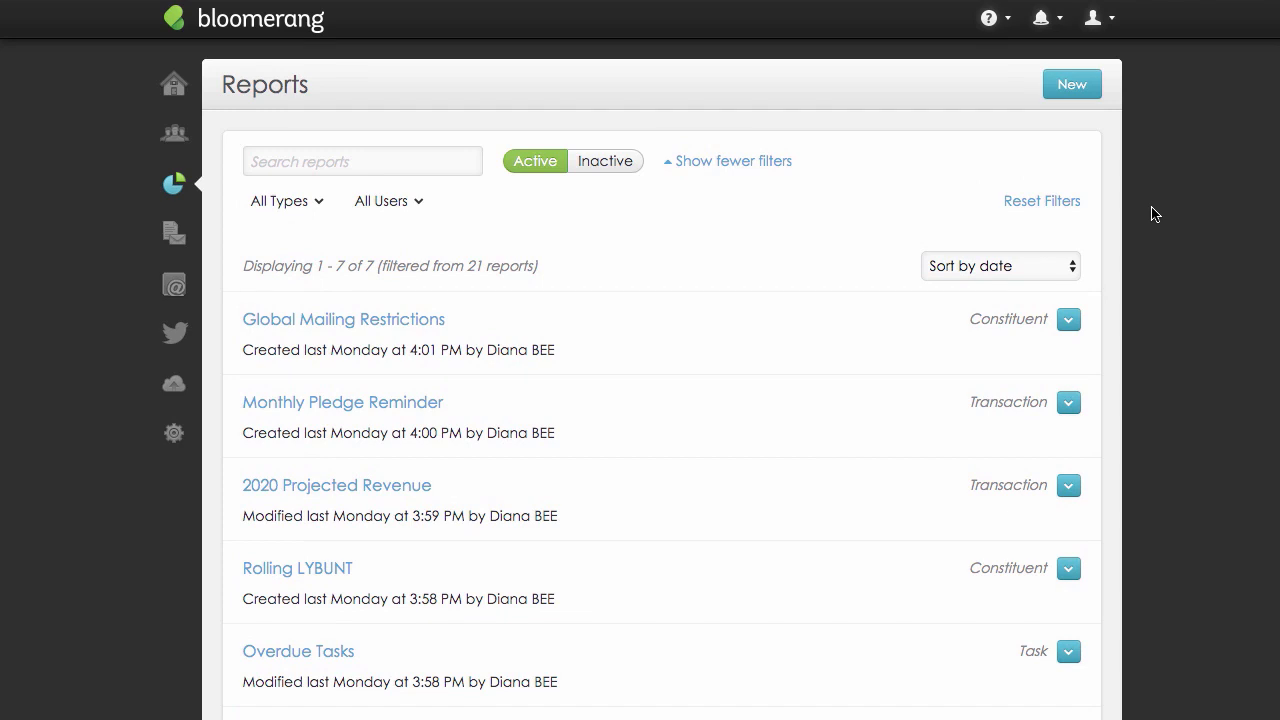
{"action": "left_click", "coordinate": [1069, 320]}
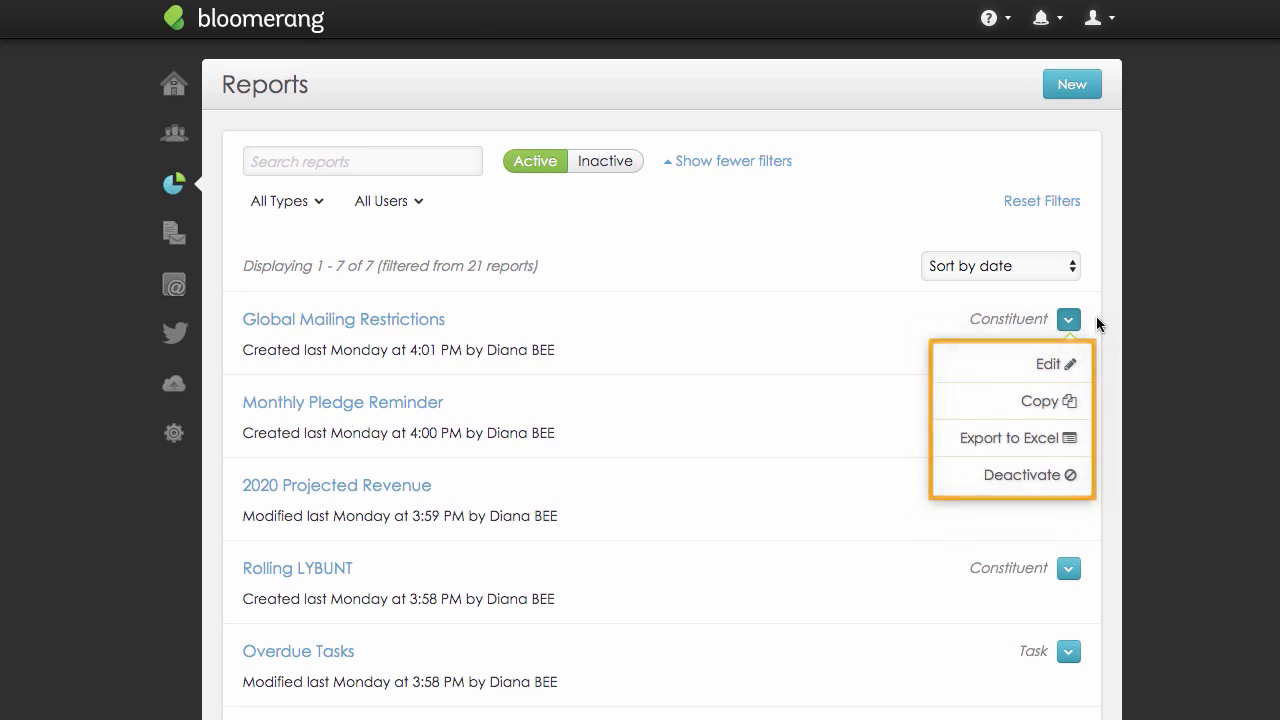
{"action": "left_click", "coordinate": [1069, 320]}
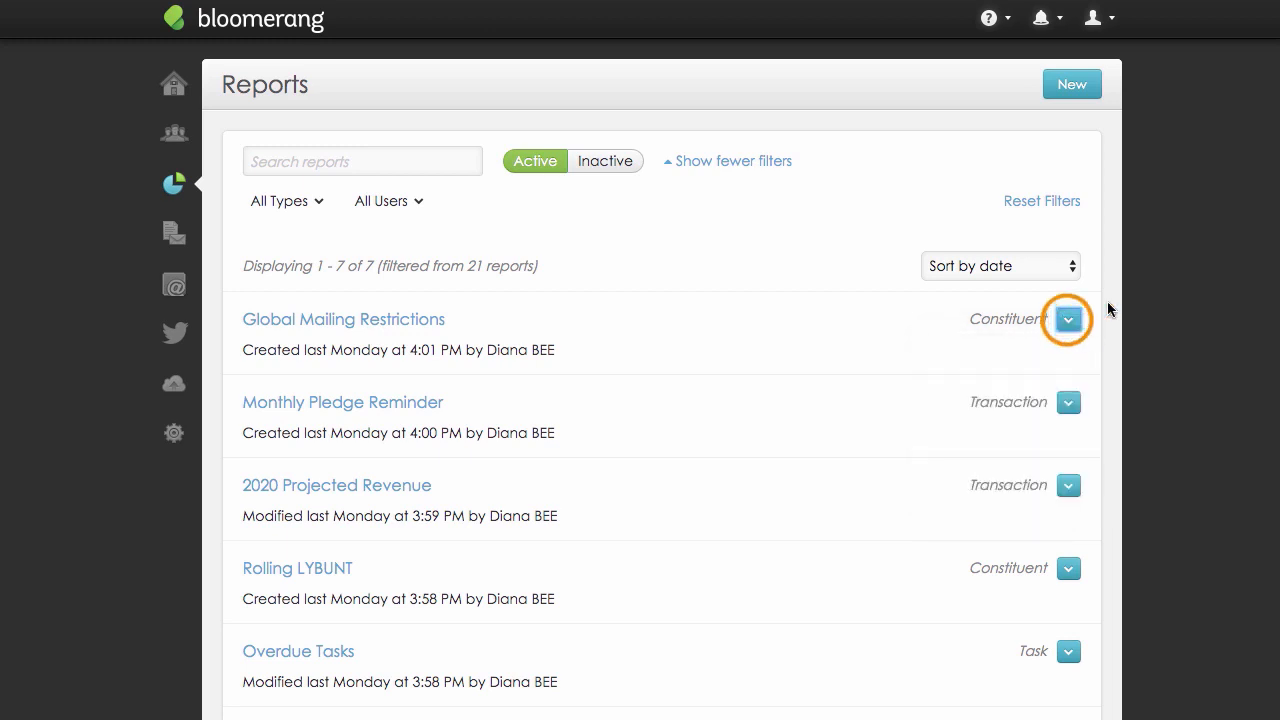
Start a new report, check the build-from-scratch choices, and create it from the LYBUNT template.
{"action": "left_click", "coordinate": [1097, 87]}
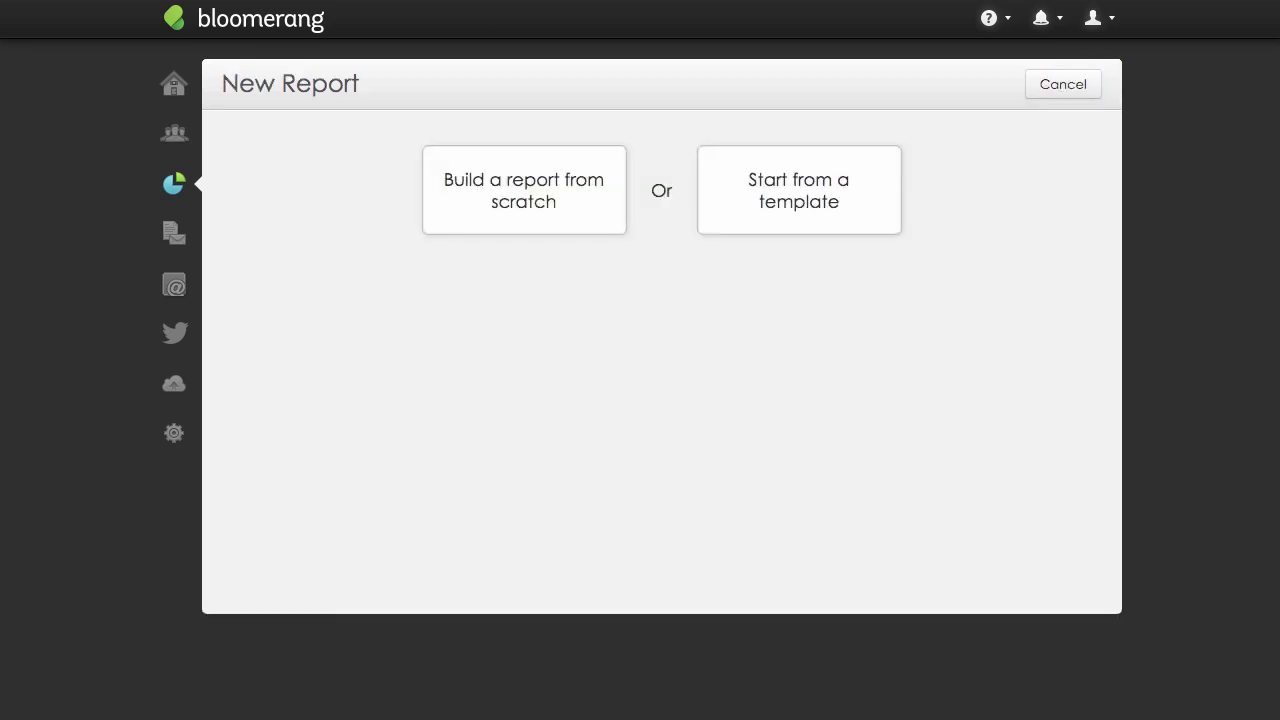
{"action": "left_click", "coordinate": [603, 212]}
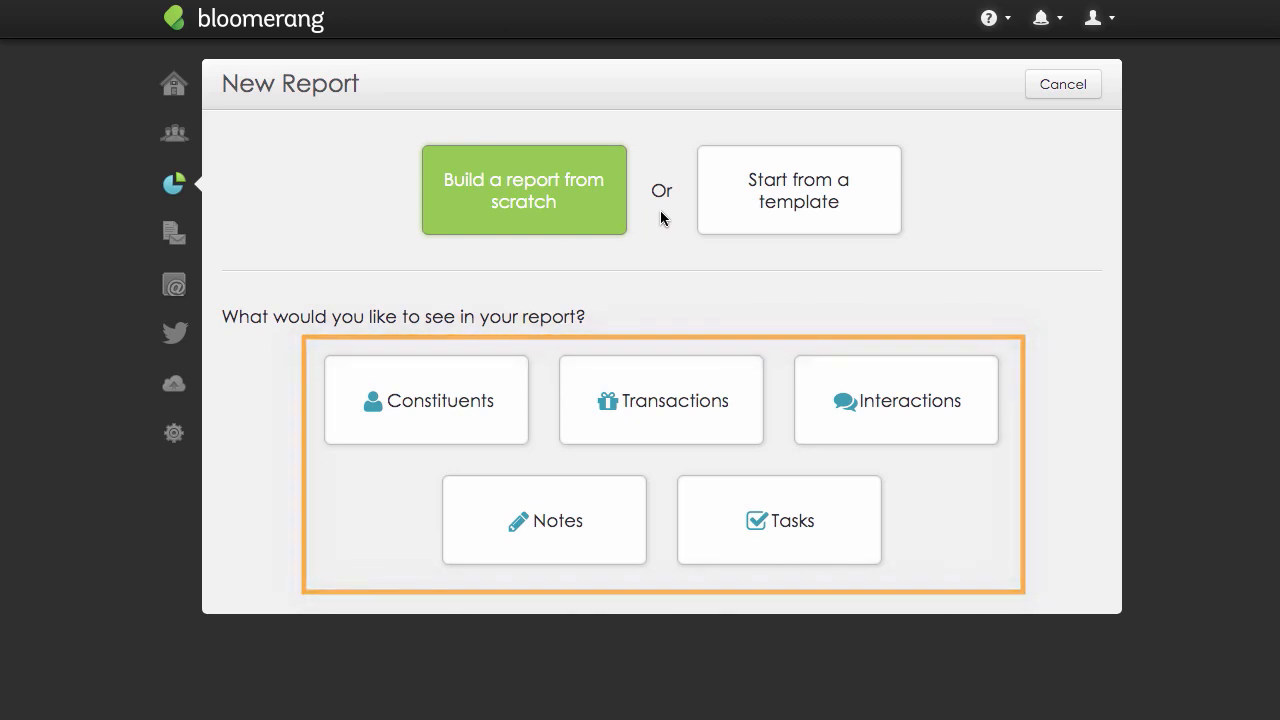
{"action": "left_click", "coordinate": [724, 210]}
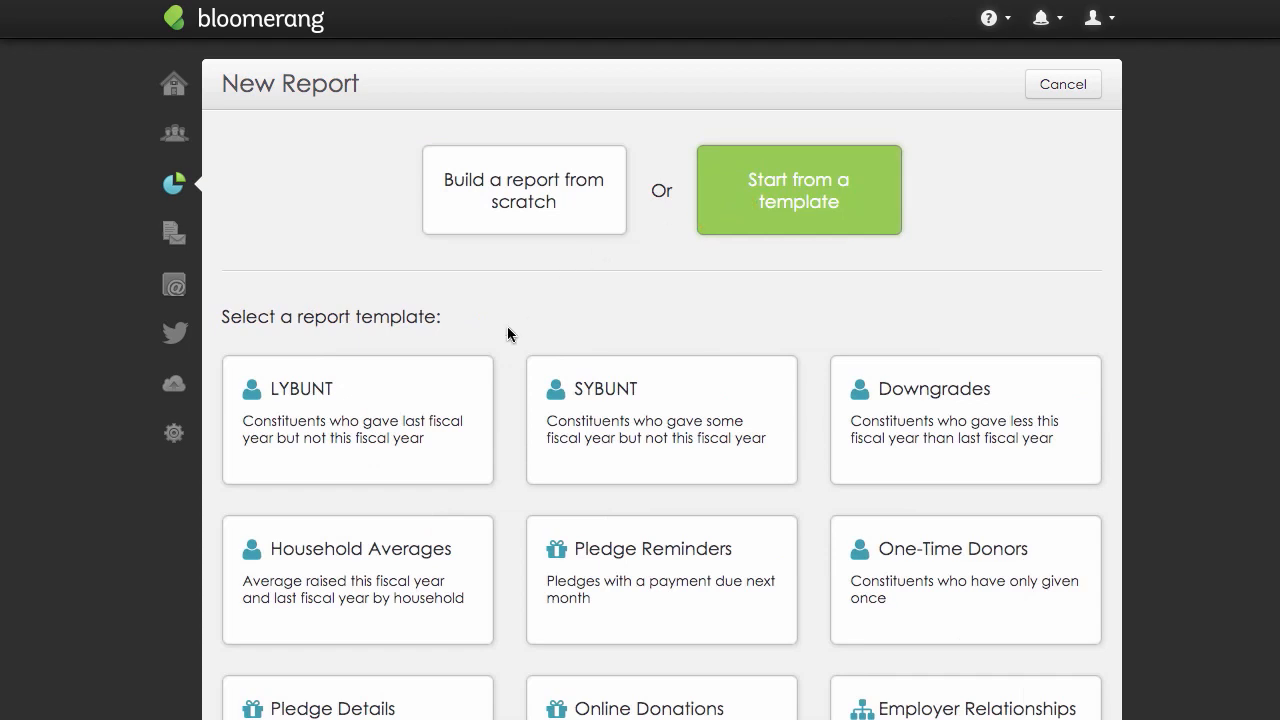
{"action": "left_click", "coordinate": [466, 383]}
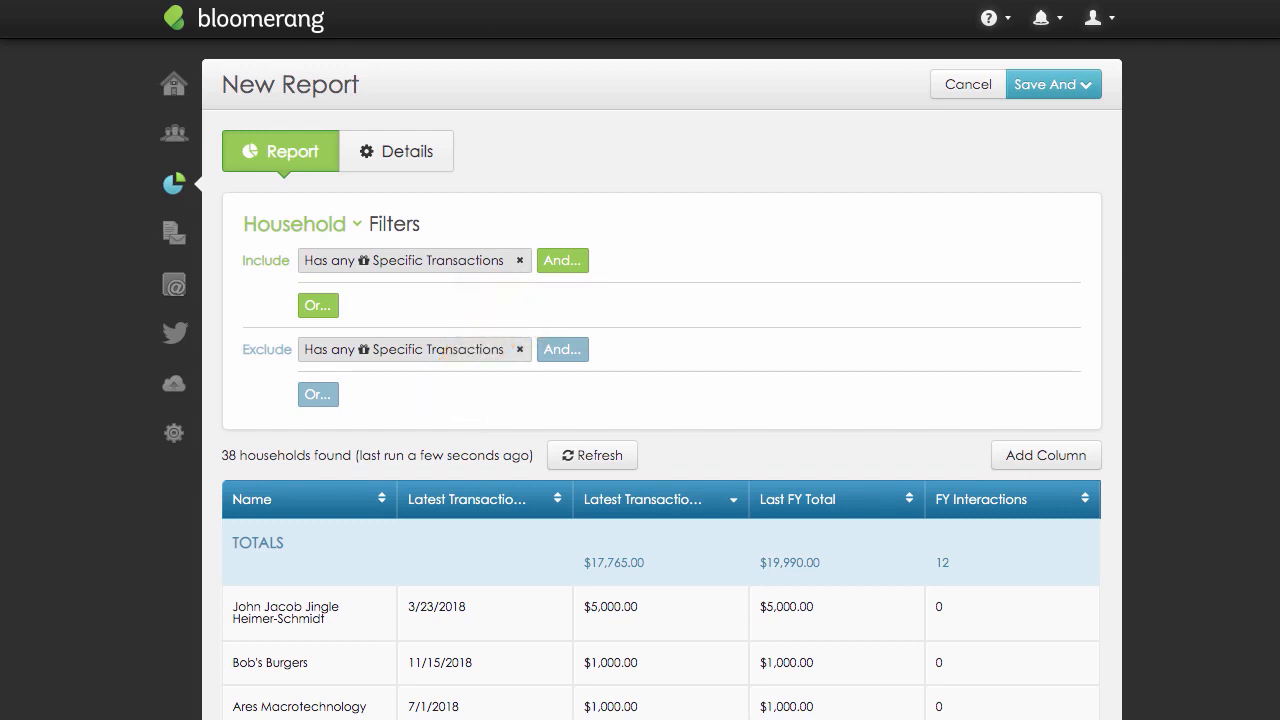
Inspect the included Specific Transactions filter and its date condition, leaving both without changes.
{"action": "left_click", "coordinate": [468, 268]}
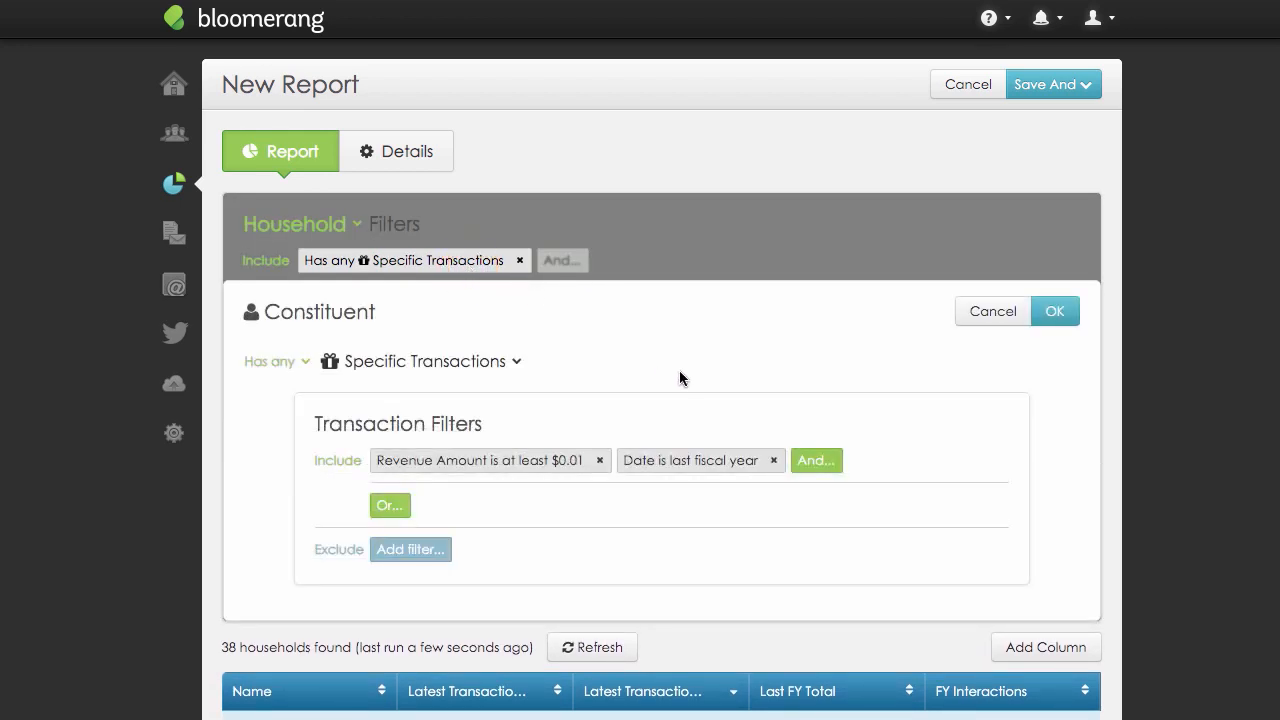
{"action": "left_click", "coordinate": [683, 463]}
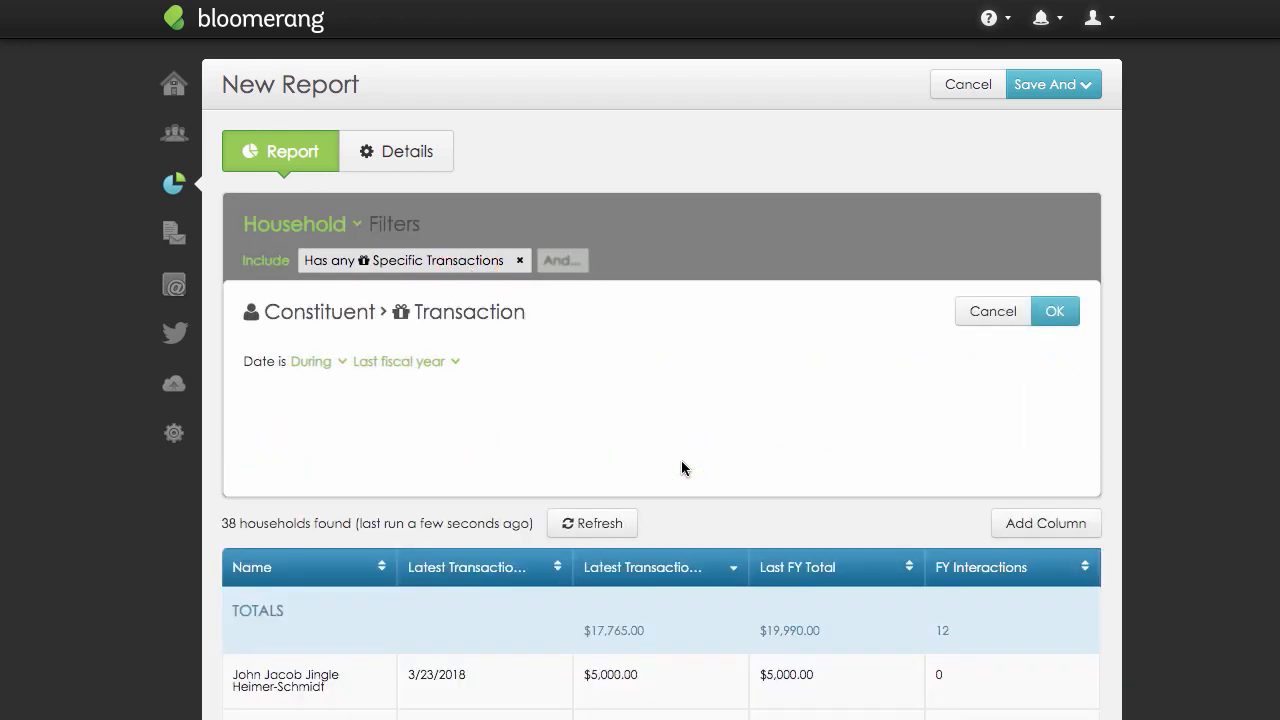
{"action": "left_click", "coordinate": [986, 316]}
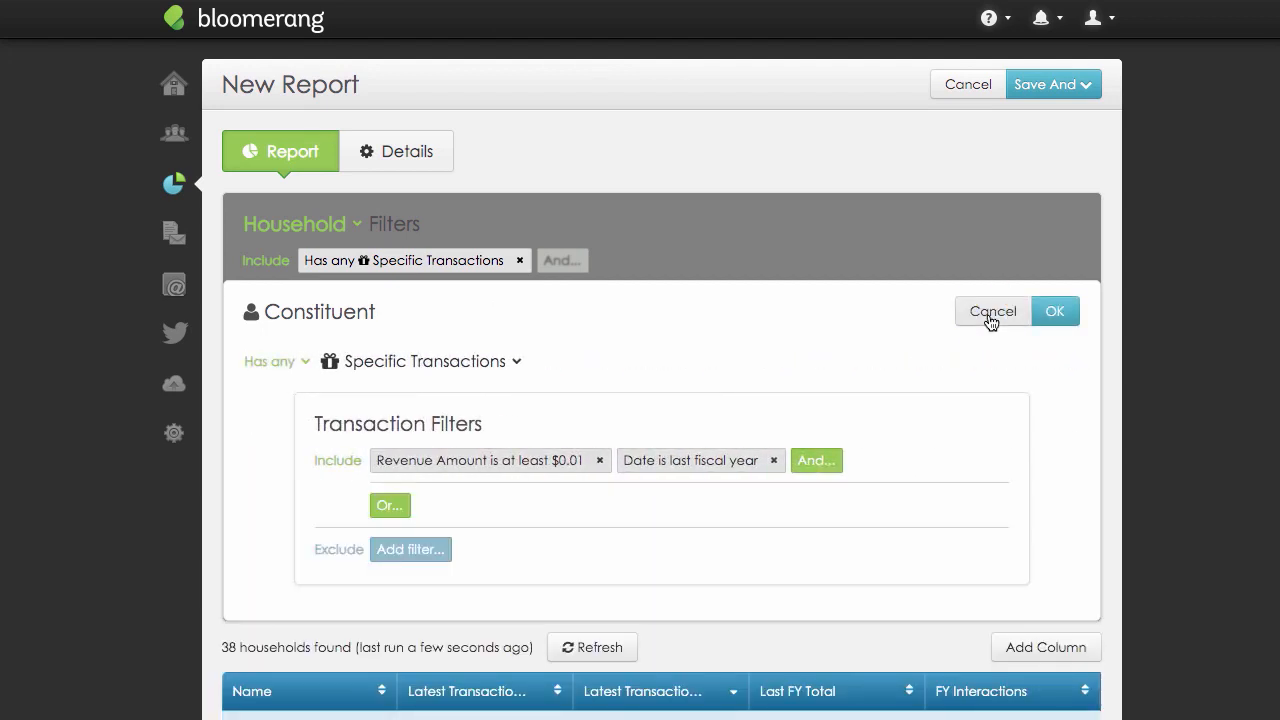
{"action": "left_click", "coordinate": [991, 313]}
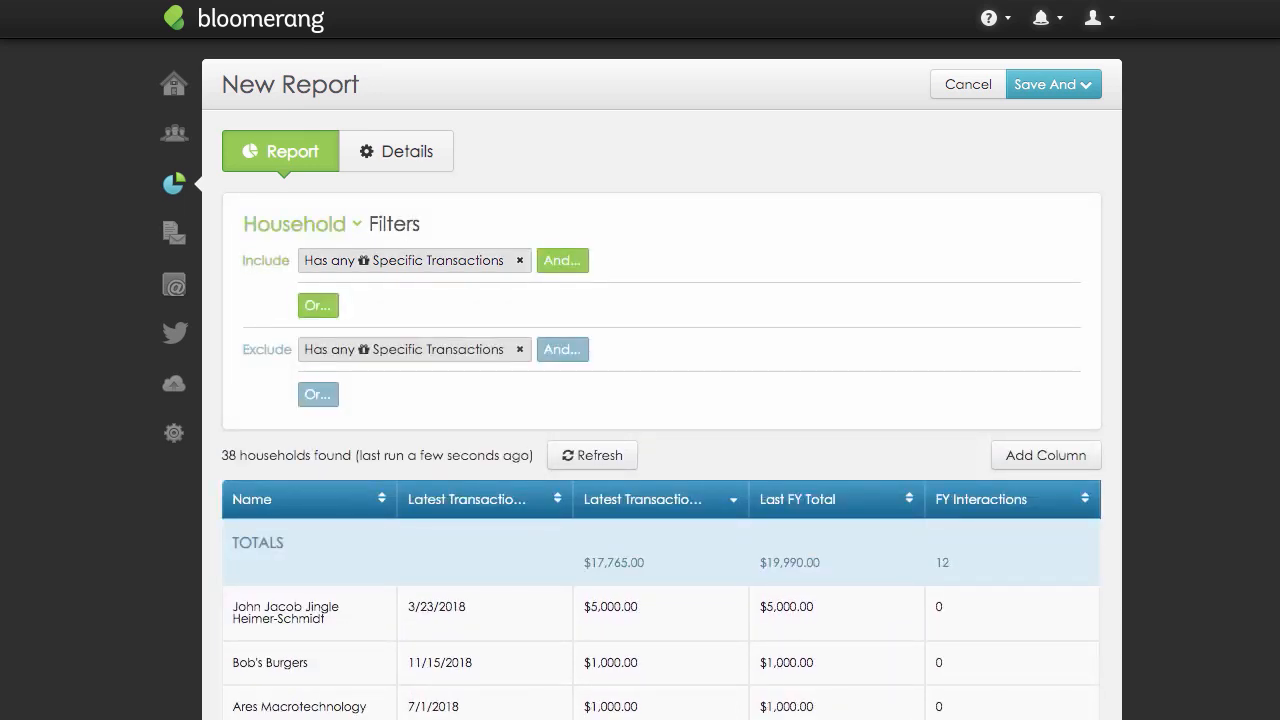
Try grouping the report by the Latest Transaction Date column, and discard the change.
{"action": "scroll", "coordinate": [661, 450], "scroll_direction": "down", "scroll_amount": 5}
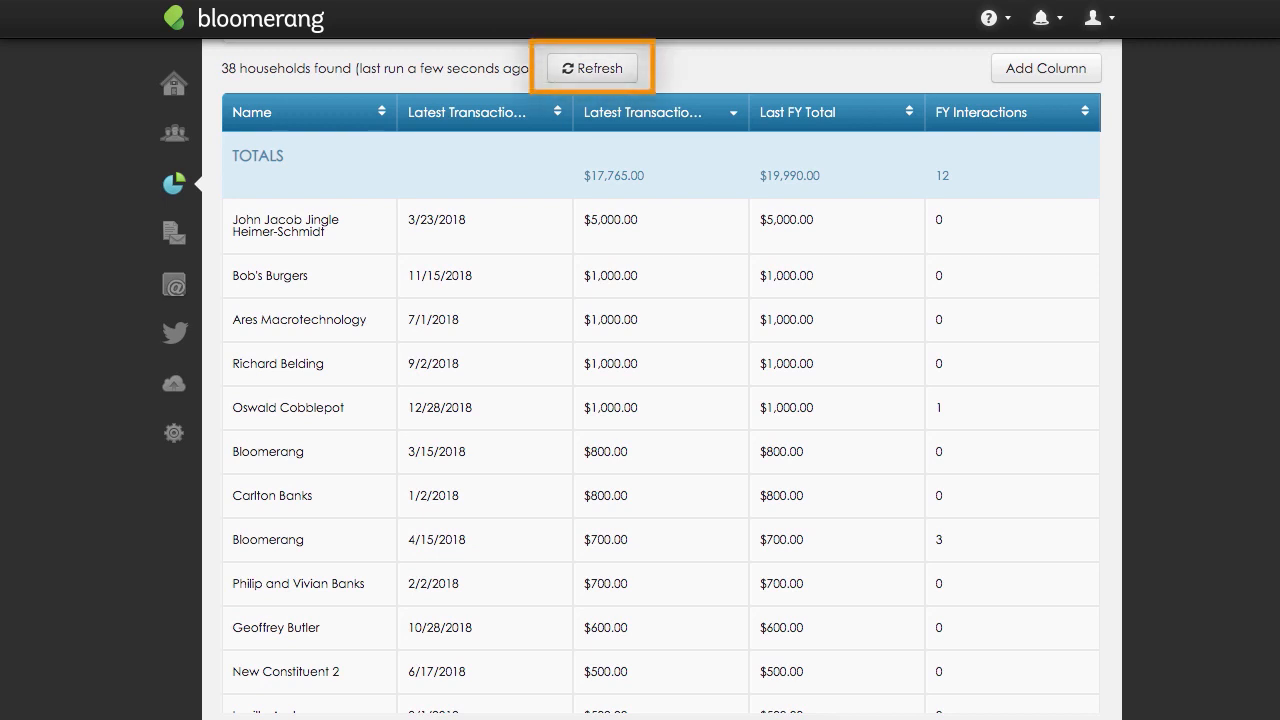
{"action": "left_click", "coordinate": [497, 113]}
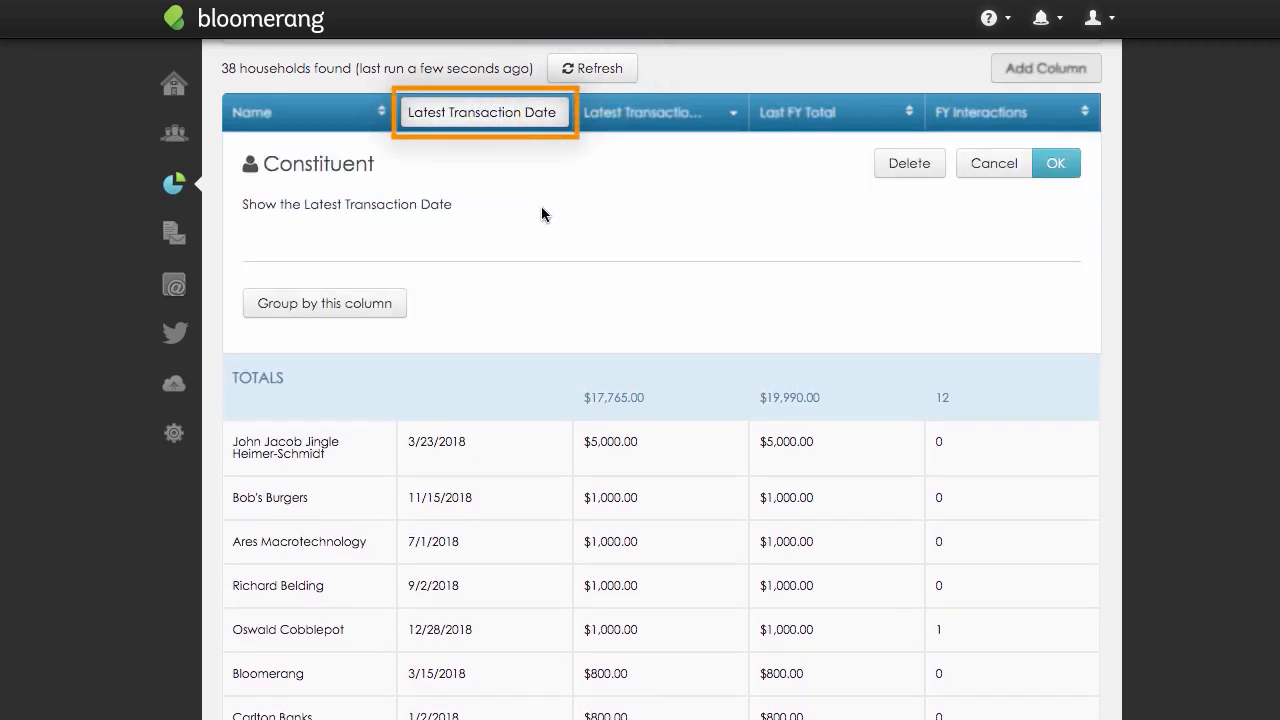
{"action": "left_click", "coordinate": [400, 305]}
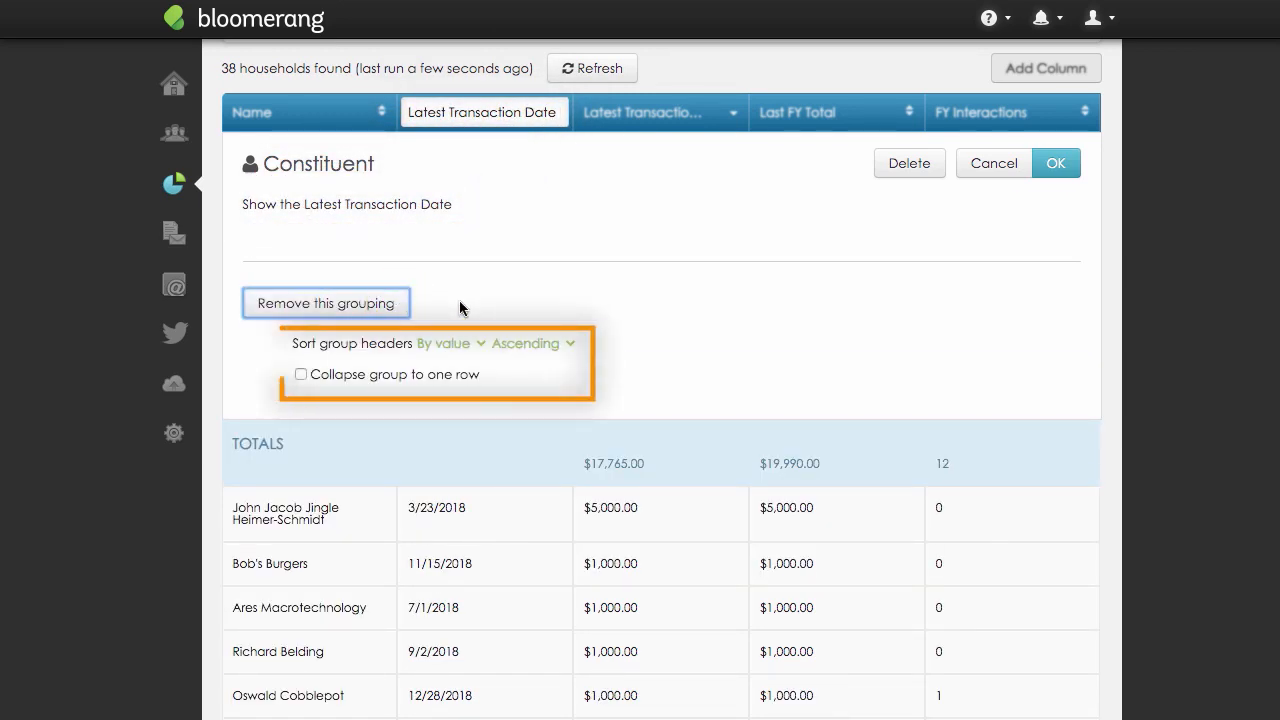
{"action": "left_click", "coordinate": [987, 175]}
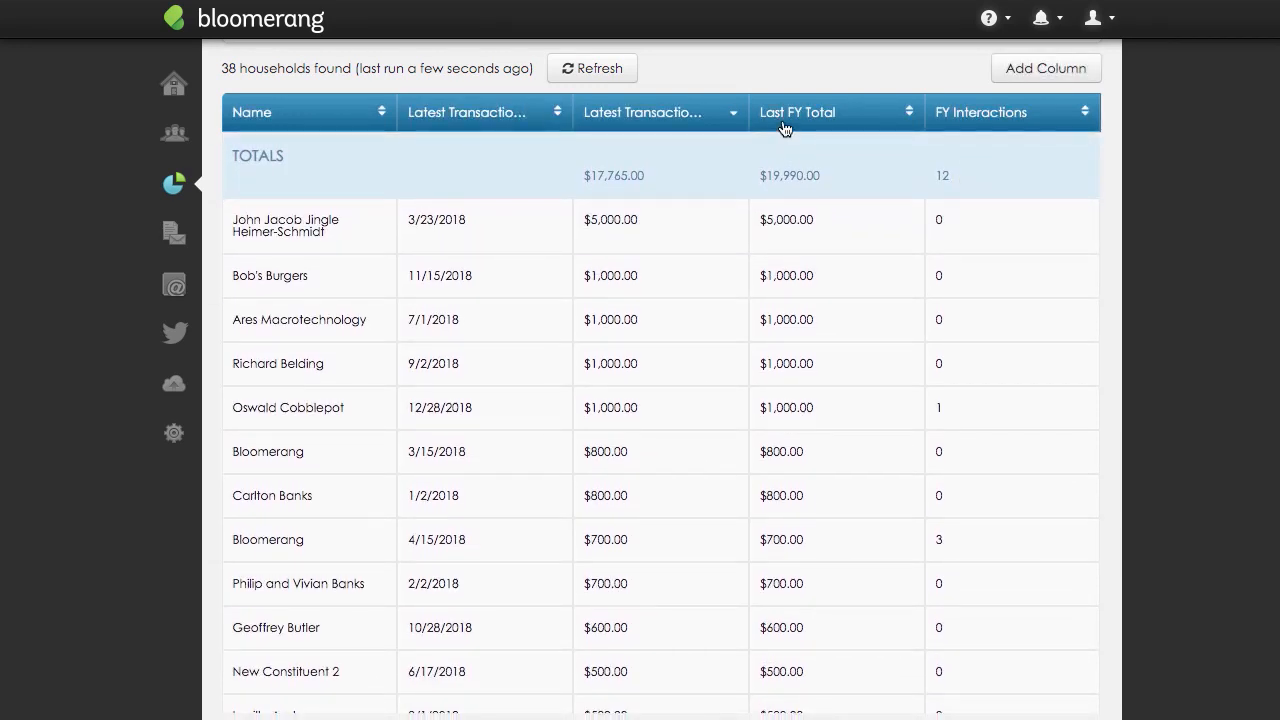
Move the Last FY Total column directly after the Name column in the report.
{"action": "left_click_drag", "start_coordinate": [784, 128], "coordinate": [383, 131]}
{"action": "scroll", "coordinate": [1090, 100], "scroll_direction": "down", "scroll_amount": 5}
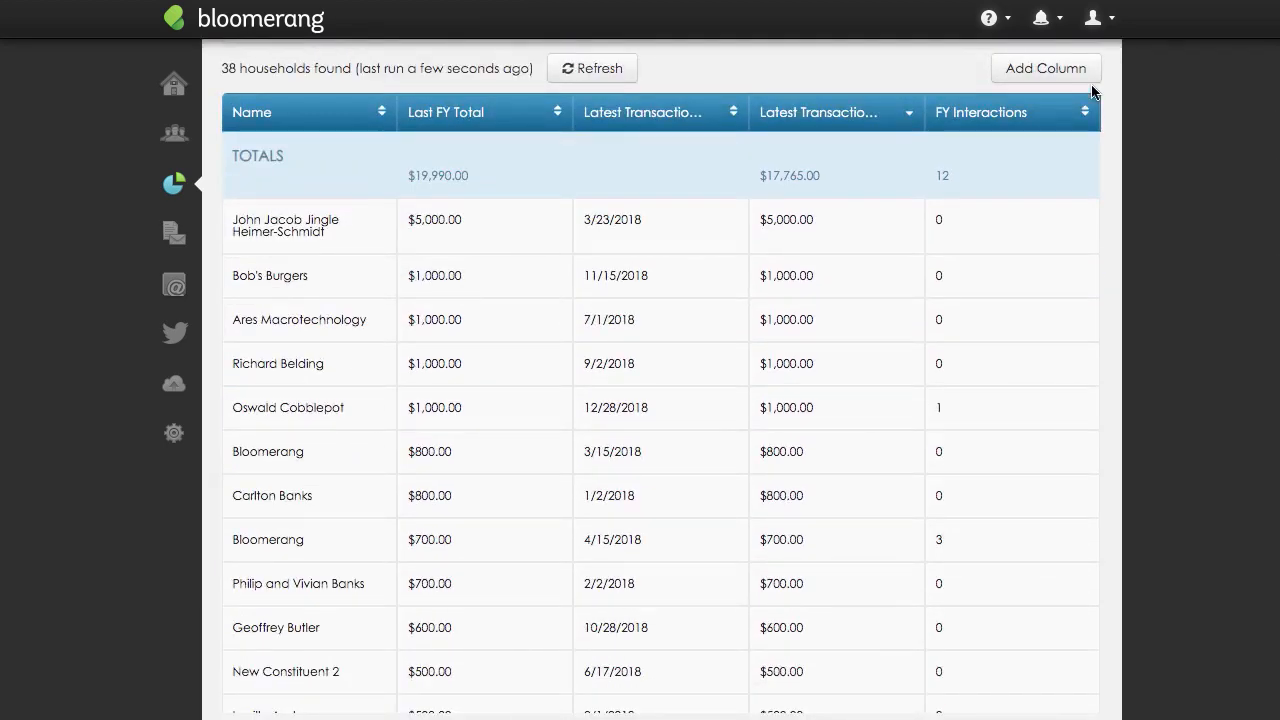
Add columns for Engagement Level, First Transaction Date and the primary Email Address to the report.
{"action": "left_click", "coordinate": [1088, 73]}
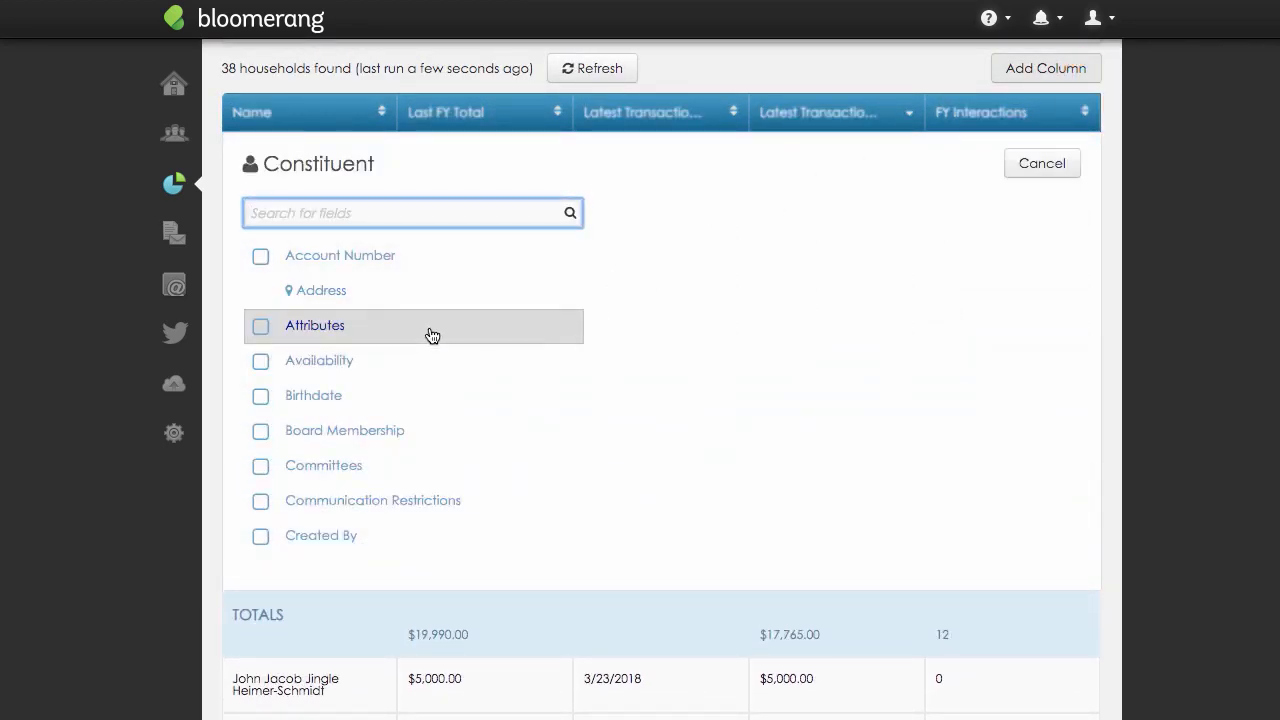
{"action": "scroll", "coordinate": [432, 335], "scroll_direction": "down", "scroll_amount": 6}
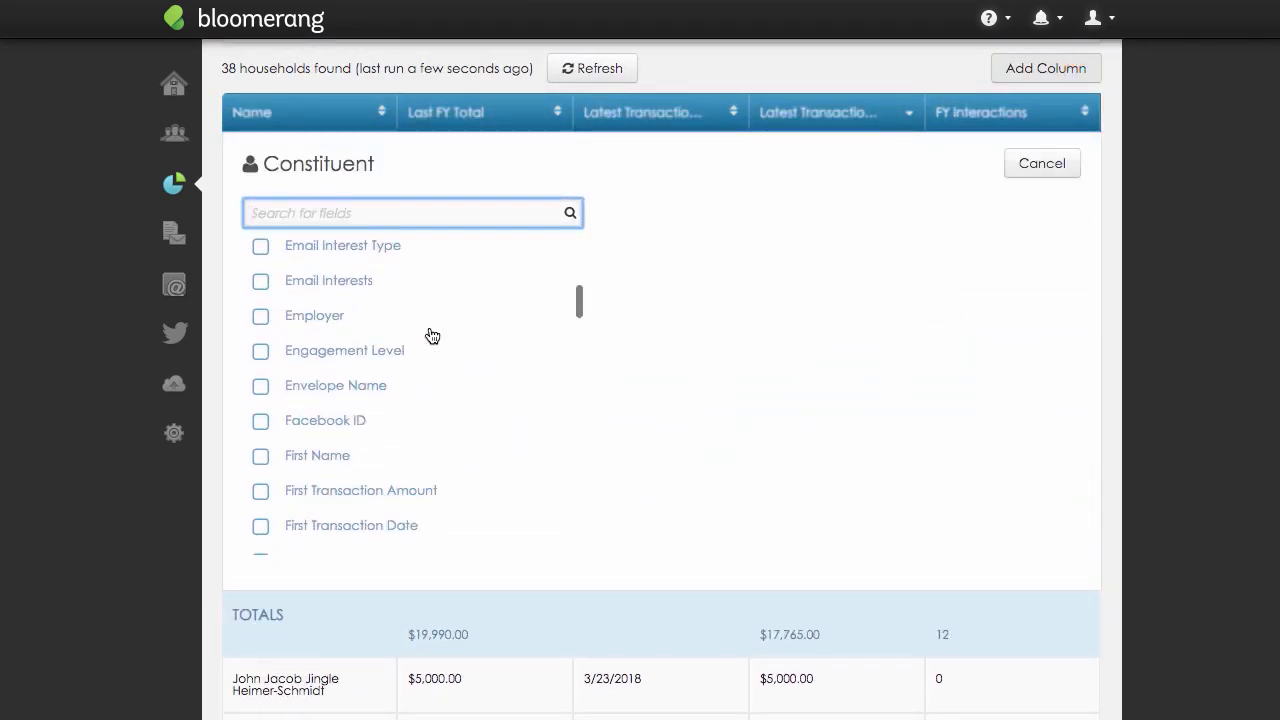
{"action": "left_click", "coordinate": [260, 352]}
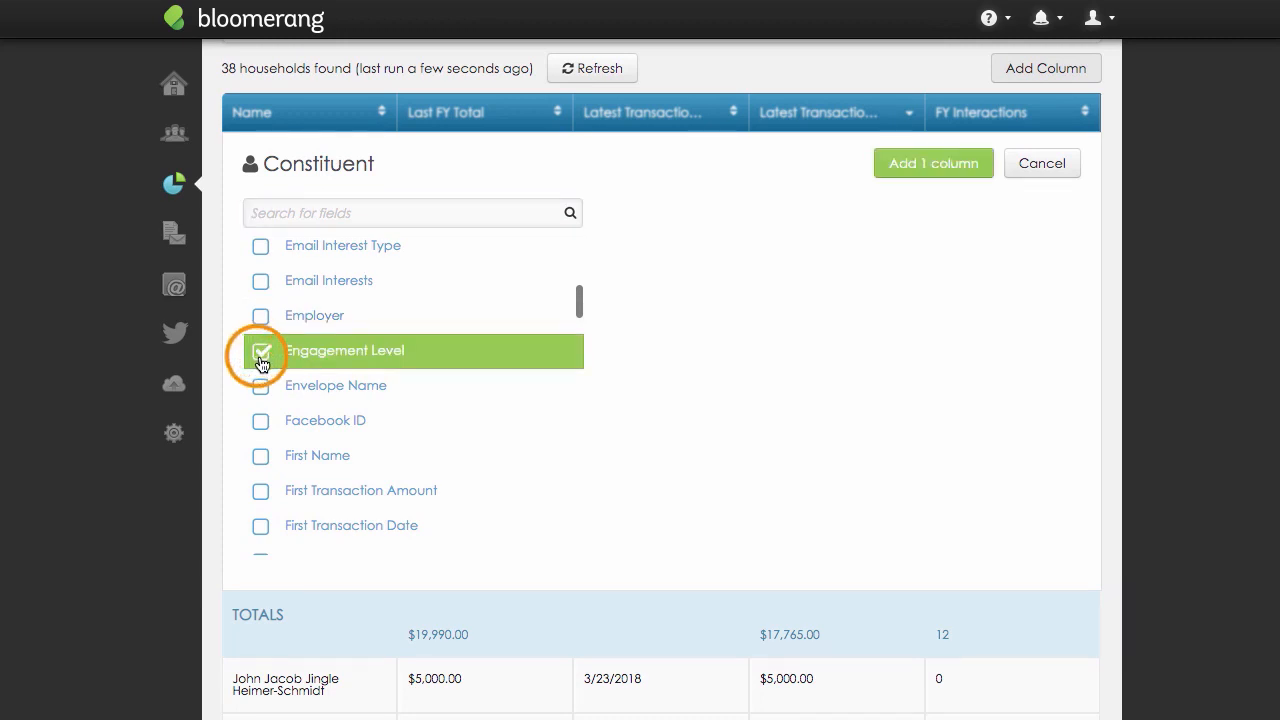
{"action": "left_click", "coordinate": [260, 527]}
{"action": "scroll", "coordinate": [258, 525], "scroll_direction": "up", "scroll_amount": 3}
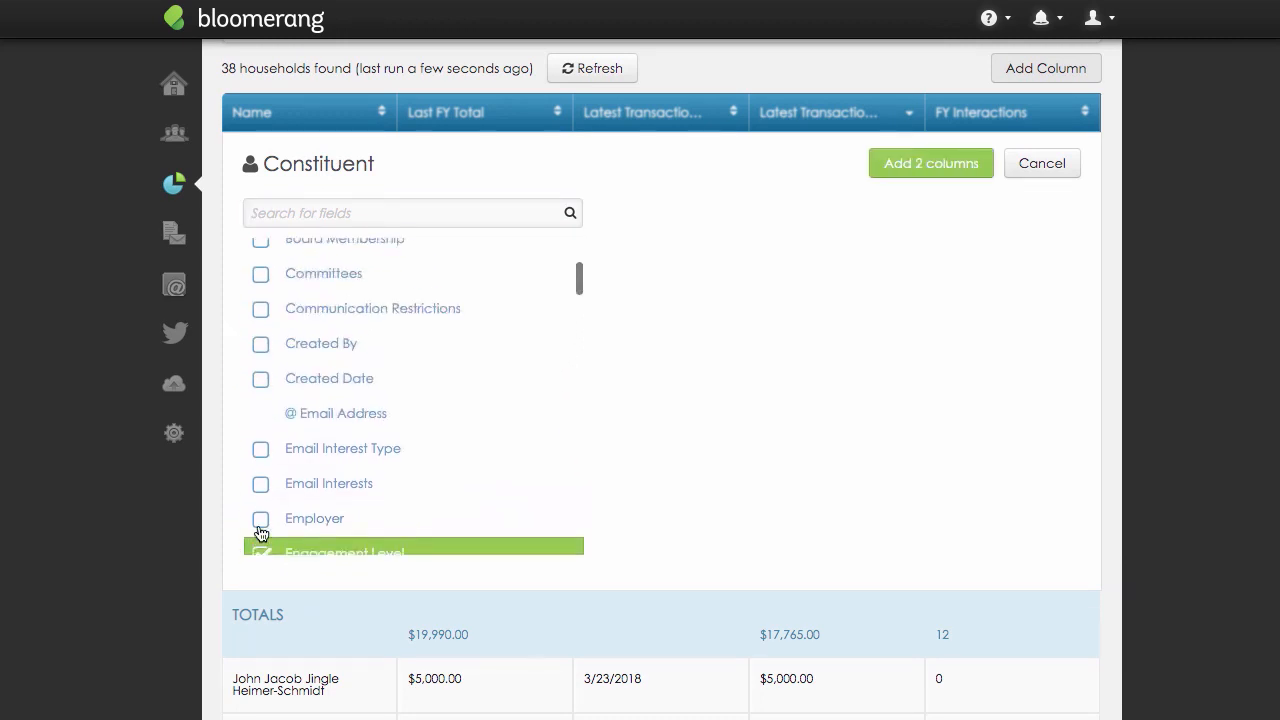
{"action": "left_click", "coordinate": [364, 438]}
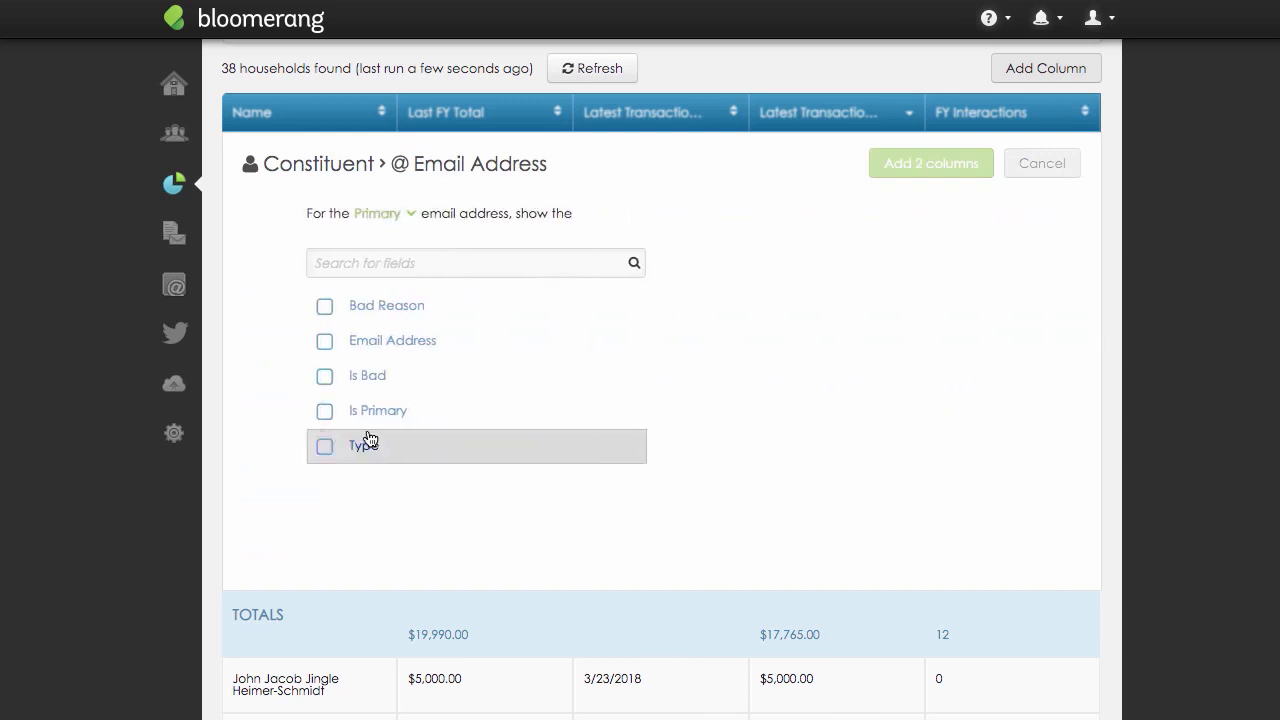
{"action": "left_click", "coordinate": [339, 352]}
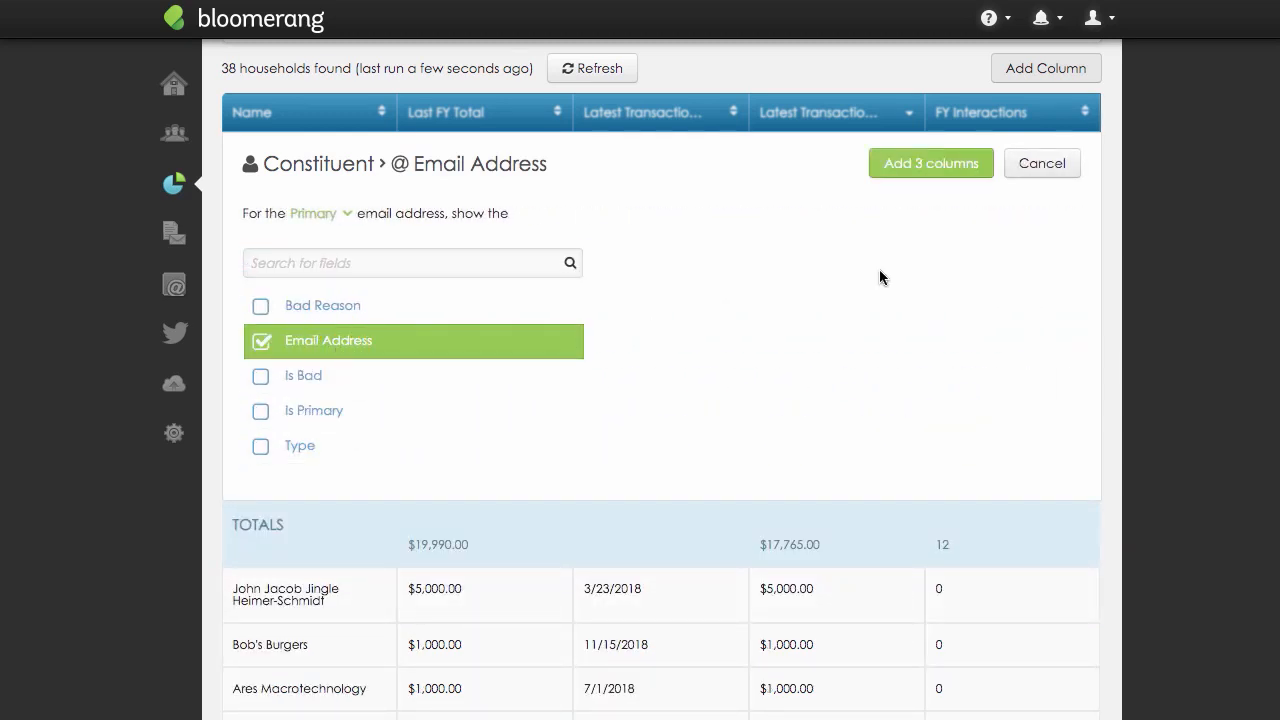
{"action": "left_click", "coordinate": [983, 175]}
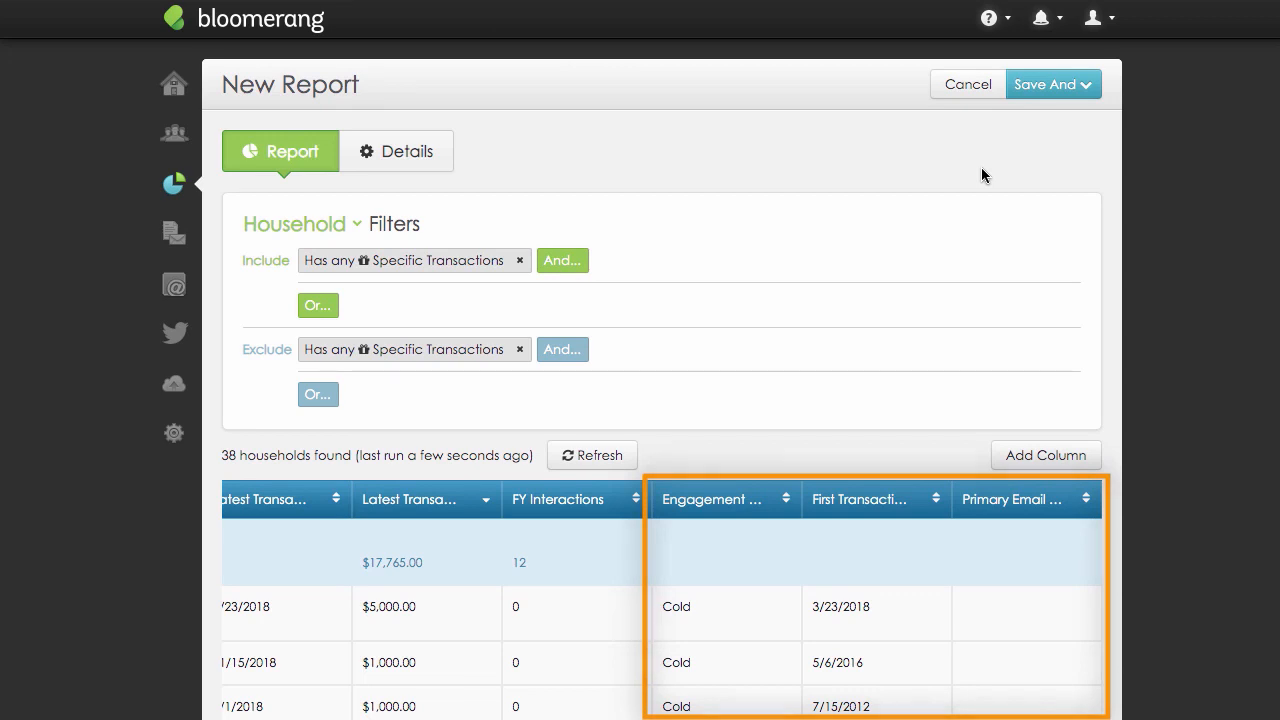
Name the report "my LYBUNT report" in its details and save it with the option to keep editing.
{"action": "left_click", "coordinate": [443, 165]}
{"action": "left_click", "coordinate": [580, 232]}
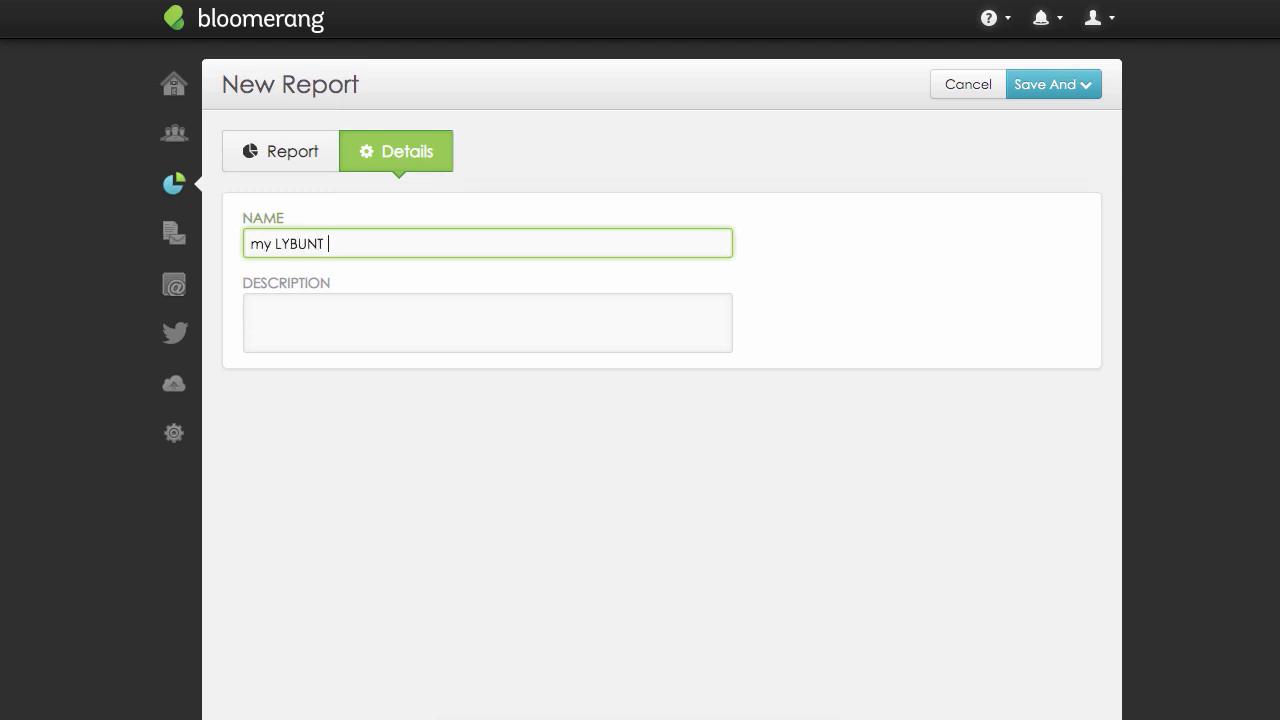
{"action": "left_click", "coordinate": [1091, 94]}
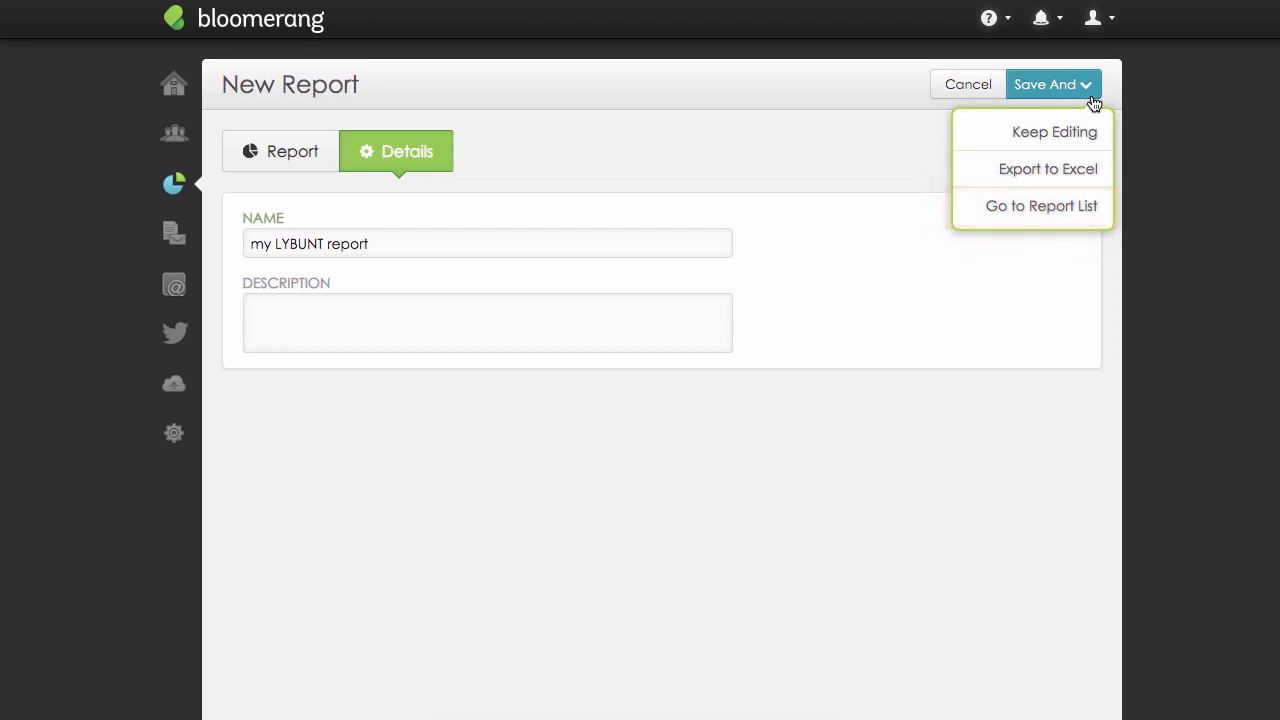
{"action": "left_click", "coordinate": [1092, 133]}
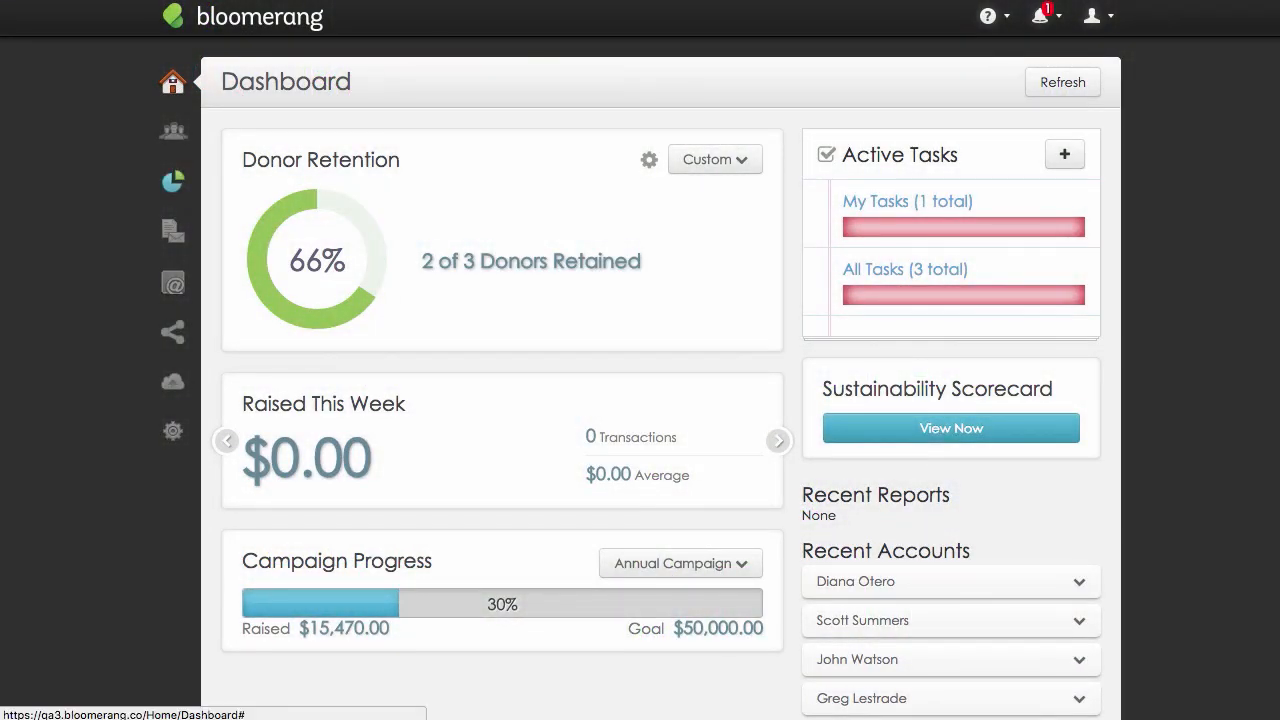
Start a new letter template whose audience is filtered by transactions.
{"action": "left_click", "coordinate": [173, 230]}
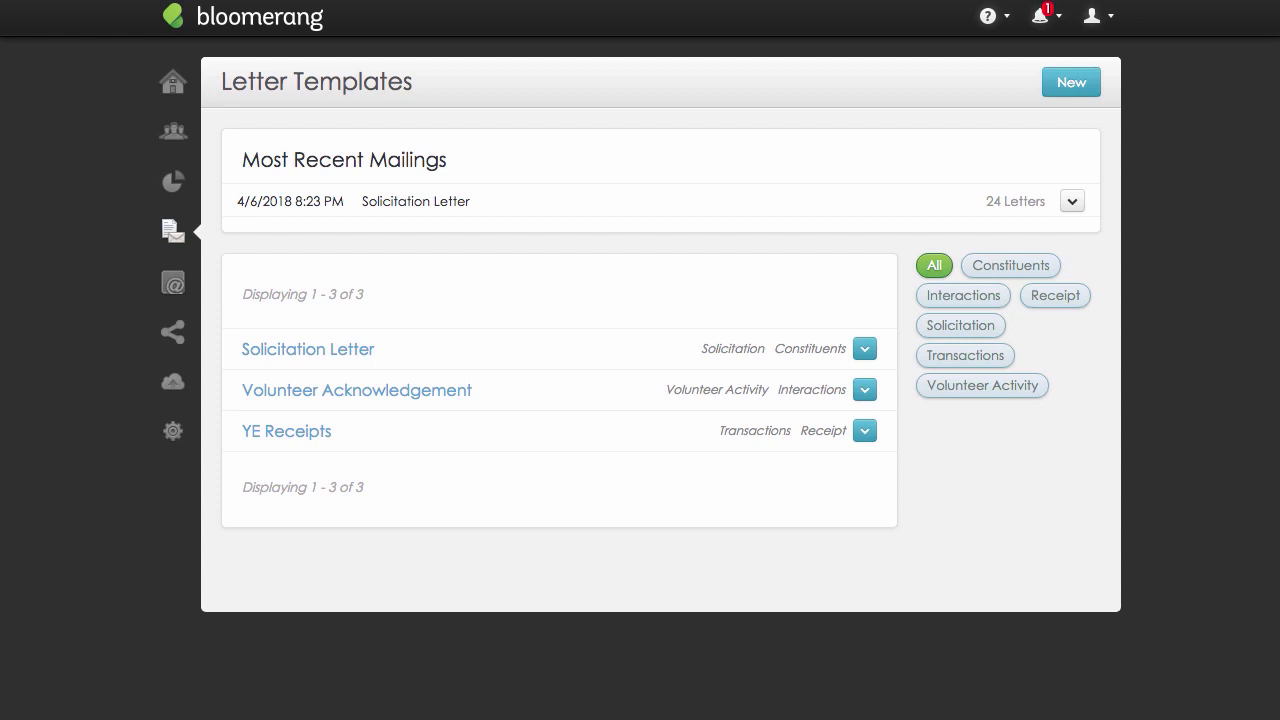
{"action": "left_click", "coordinate": [1096, 86]}
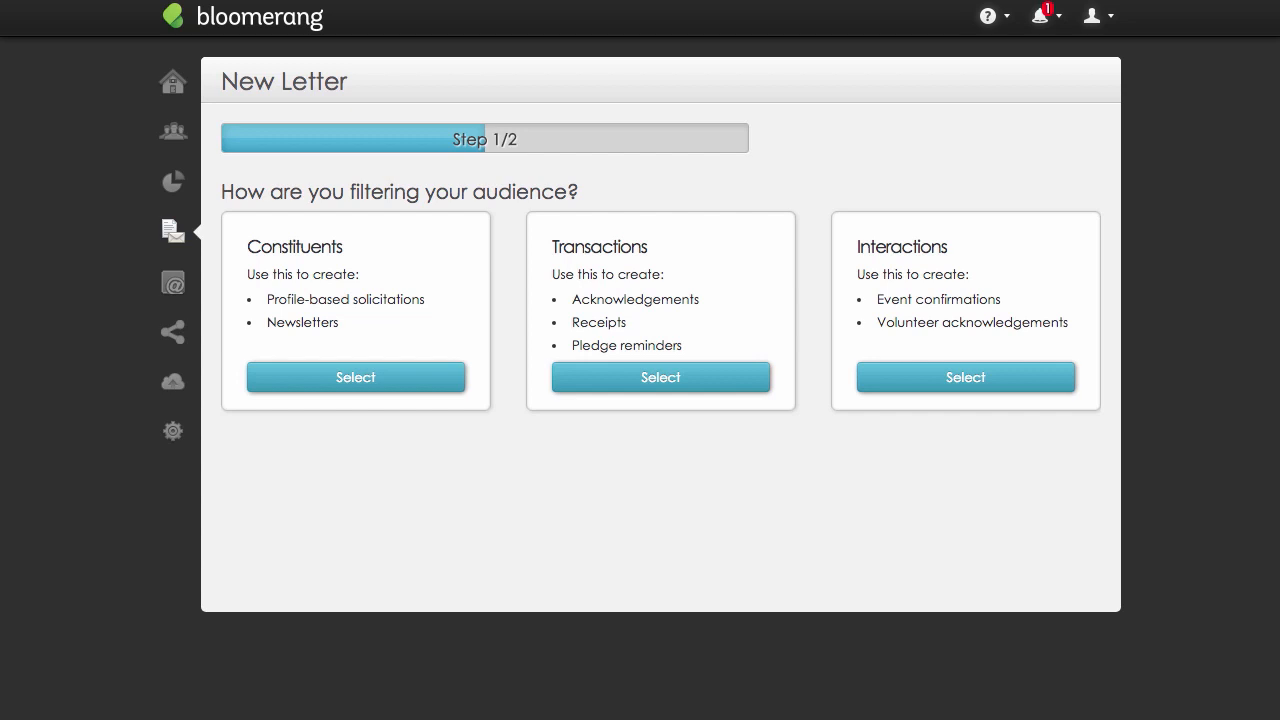
{"action": "left_click", "coordinate": [760, 385]}
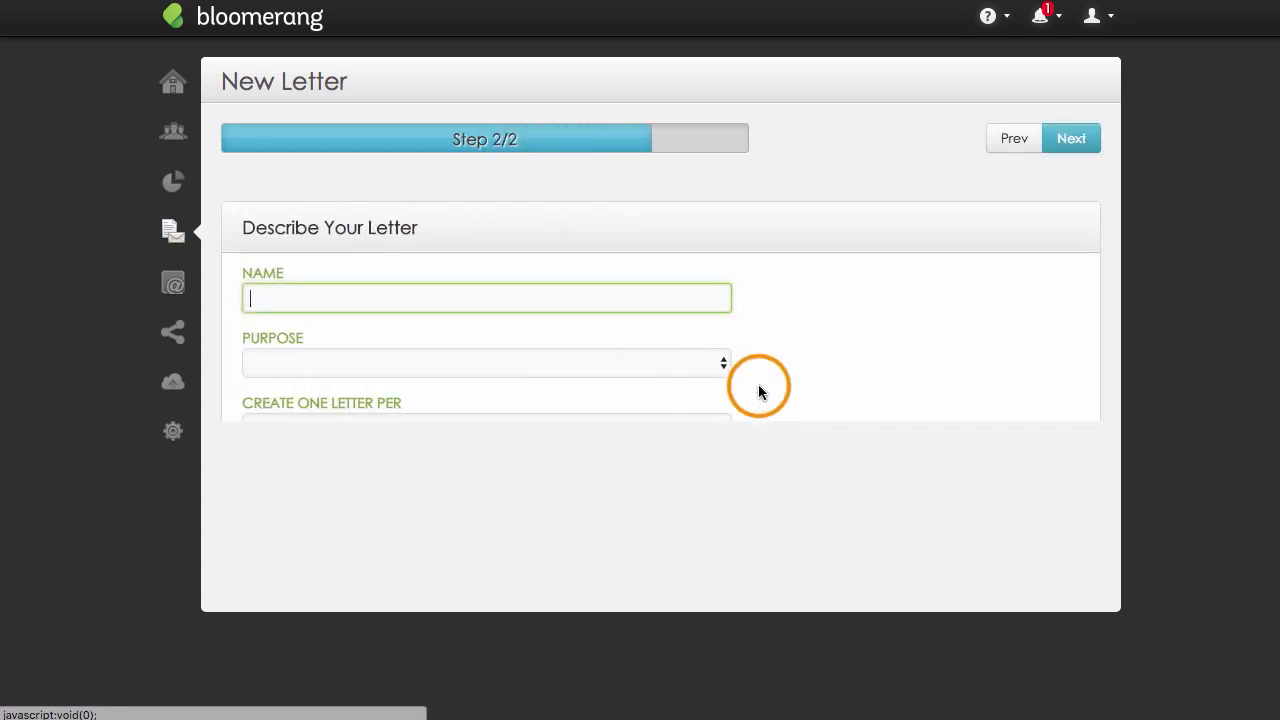
Name the letter "Donation Thank You" and set its purpose to Acknowledgement.
{"action": "type", "text": "Donation Thank You"}
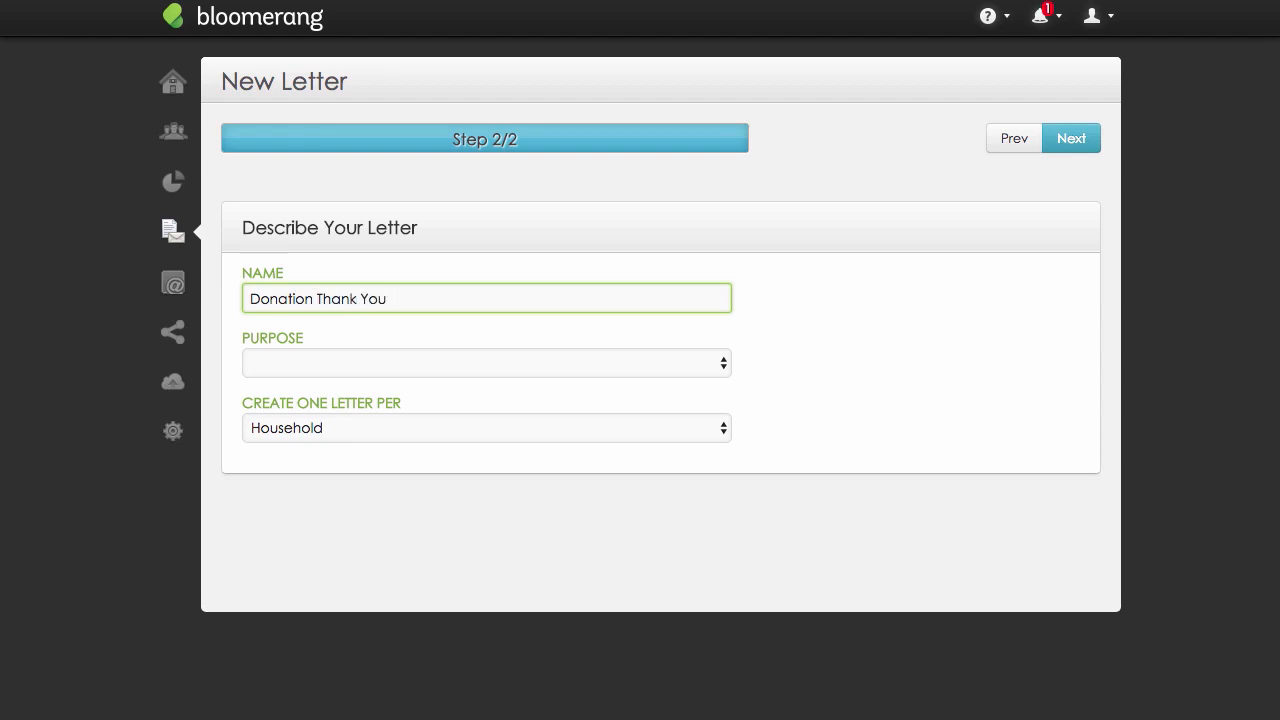
{"action": "left_click", "coordinate": [724, 363]}
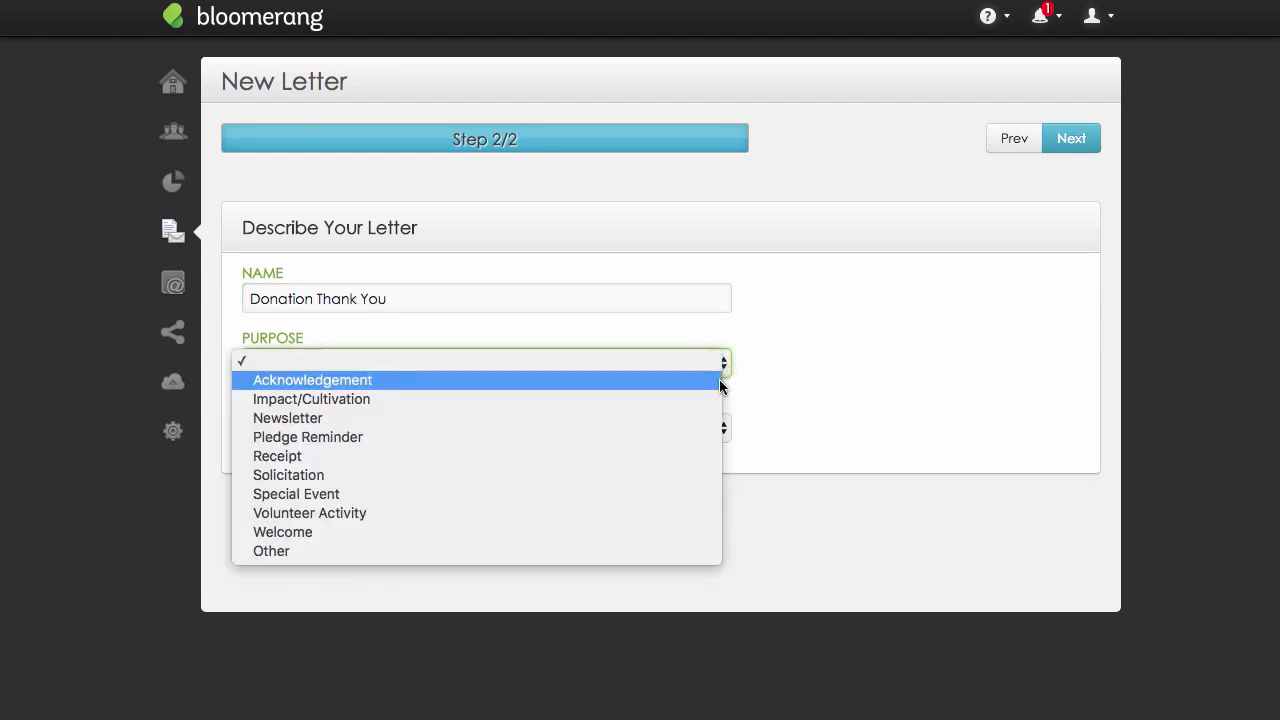
{"action": "left_click", "coordinate": [720, 384]}
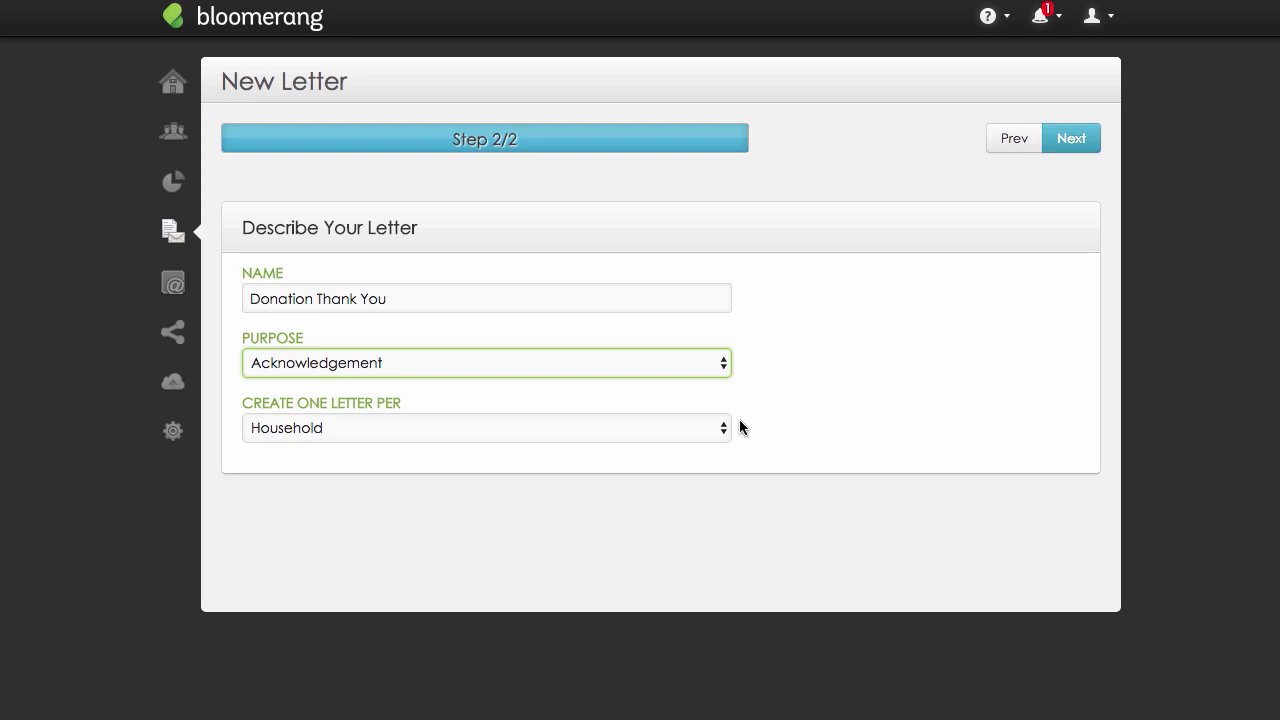
Set the letter to create one letter per Household and continue to its design.
{"action": "left_click", "coordinate": [726, 429]}
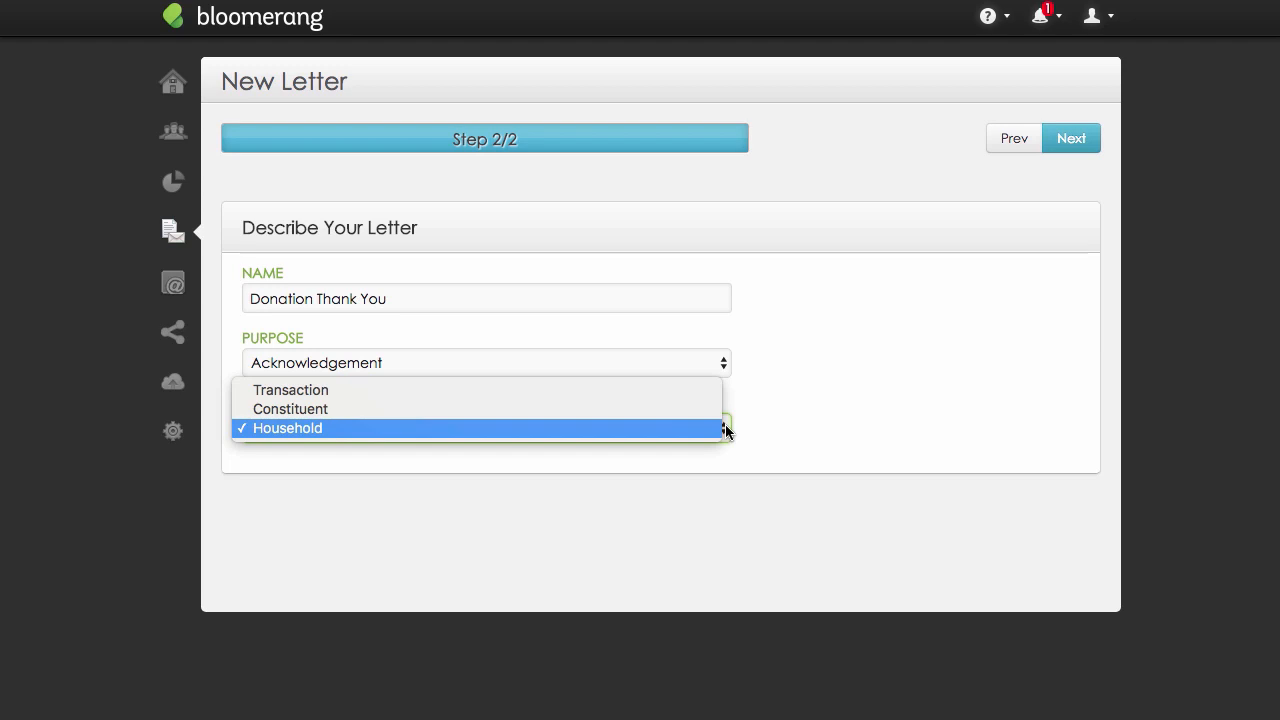
{"action": "left_click", "coordinate": [722, 428]}
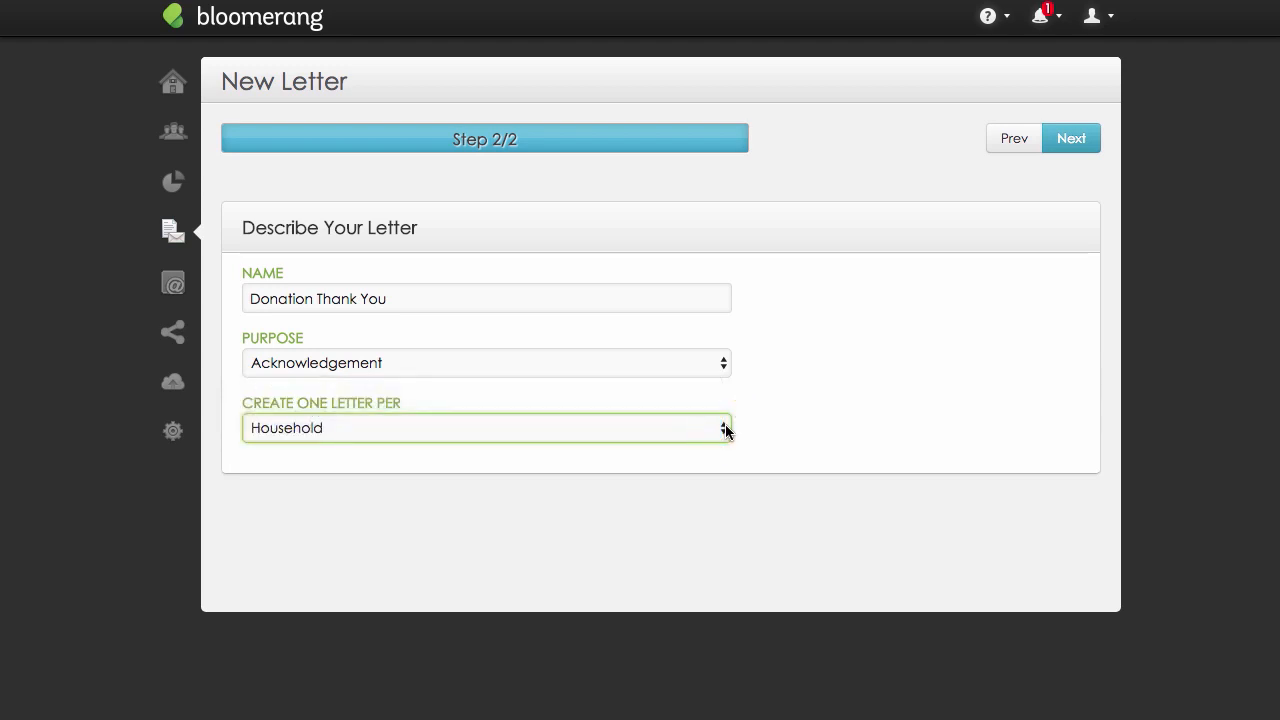
{"action": "left_click", "coordinate": [1072, 140]}
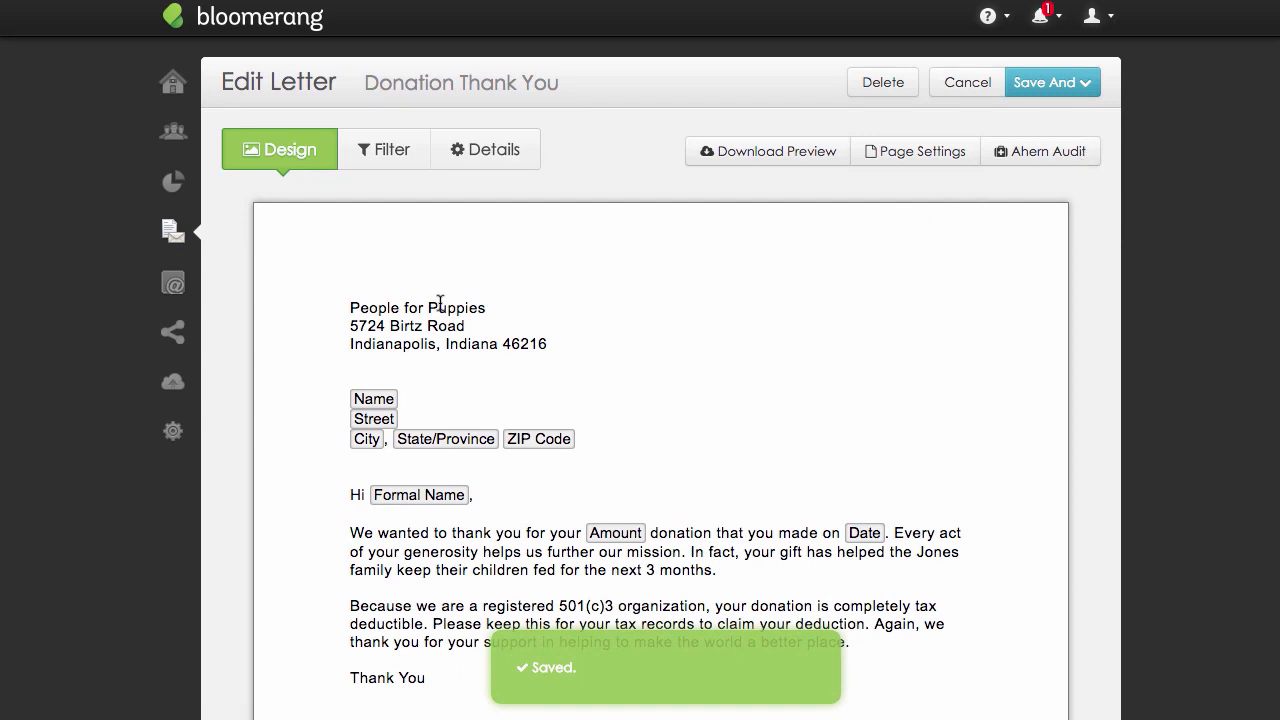
Insert the gallery image PeopleForPuppes.Logo1.jpg at the start of the letter, before the organization's address.
{"action": "left_click", "coordinate": [341, 315]}
{"action": "left_click", "coordinate": [353, 315]}
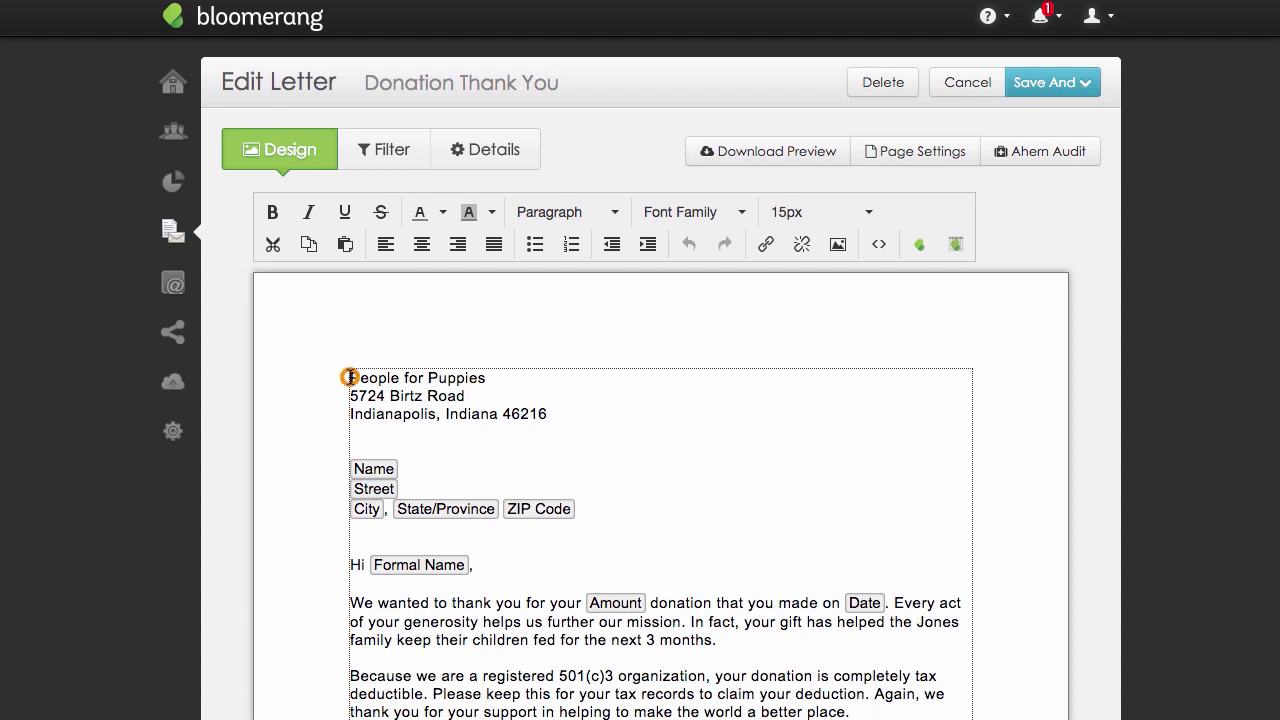
{"action": "left_click", "coordinate": [838, 244]}
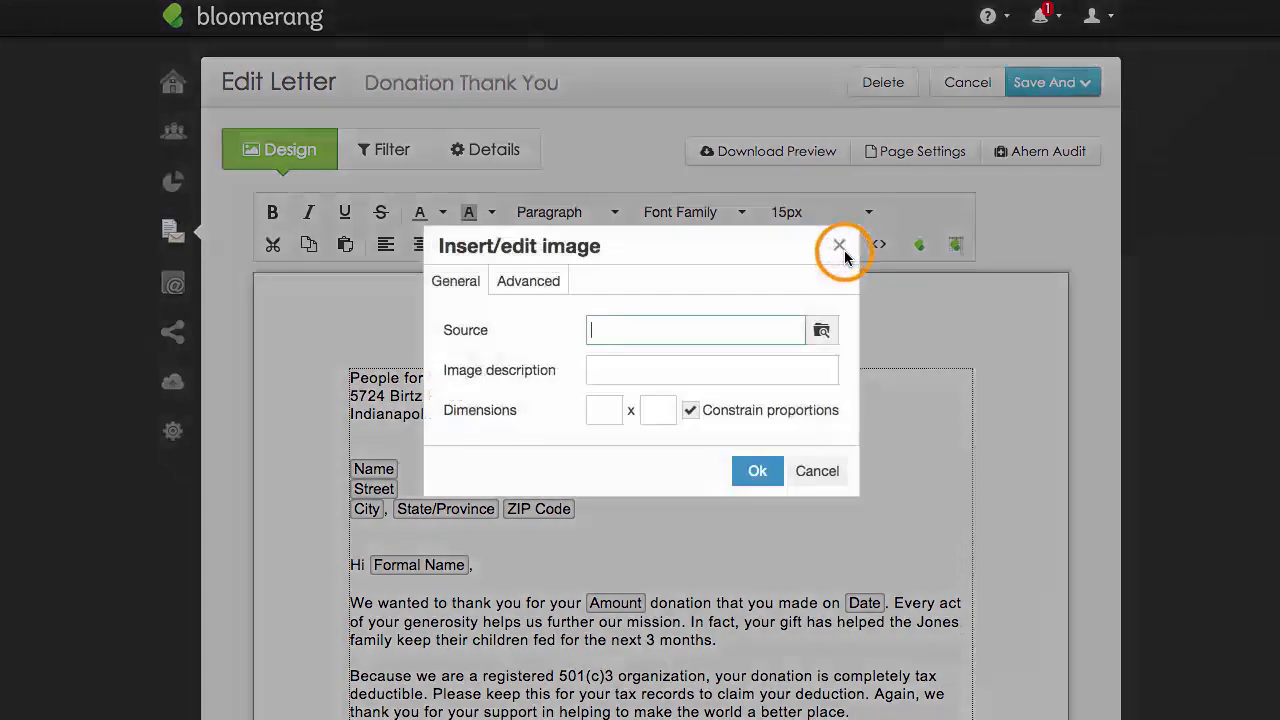
{"action": "left_click", "coordinate": [824, 332]}
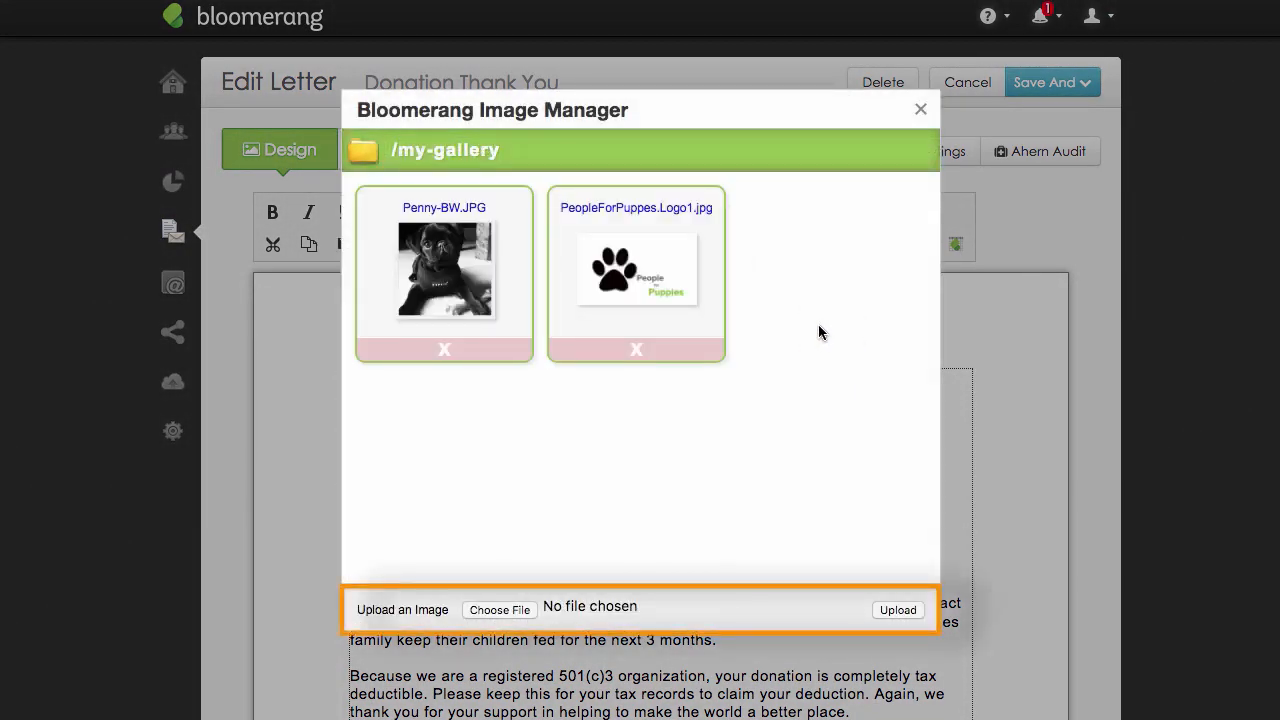
{"action": "left_click", "coordinate": [680, 296]}
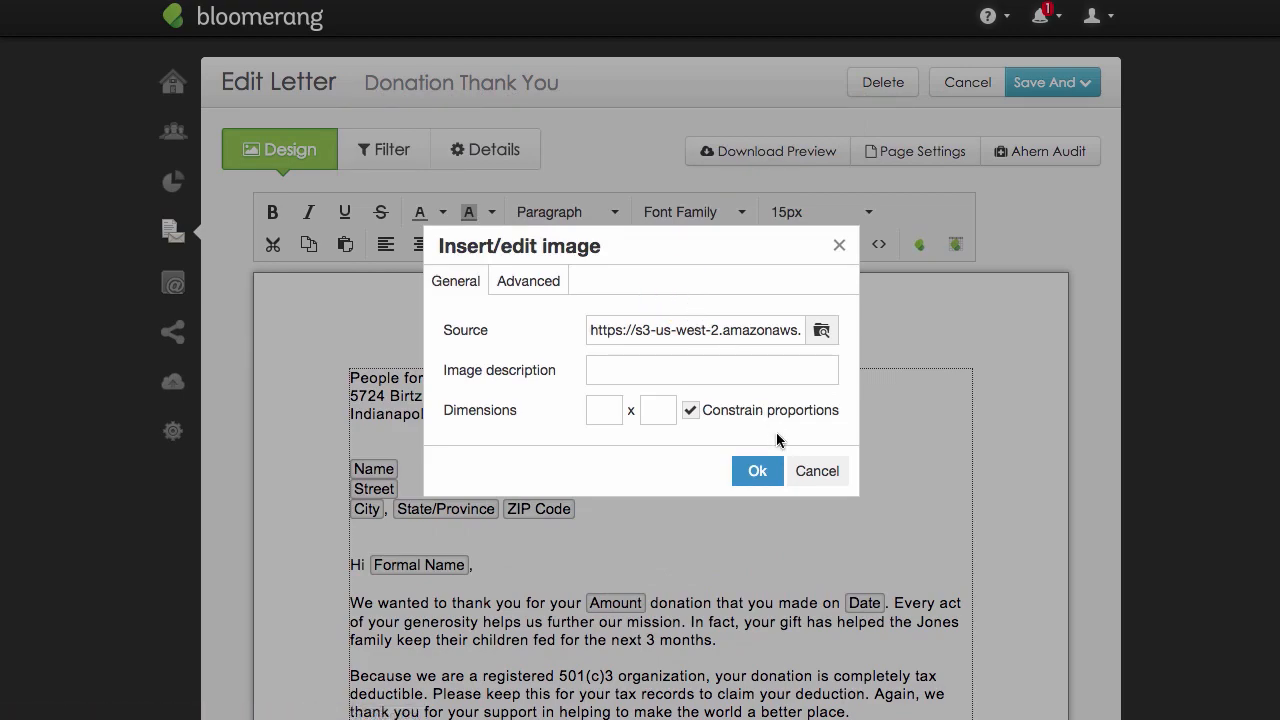
{"action": "left_click", "coordinate": [770, 470]}
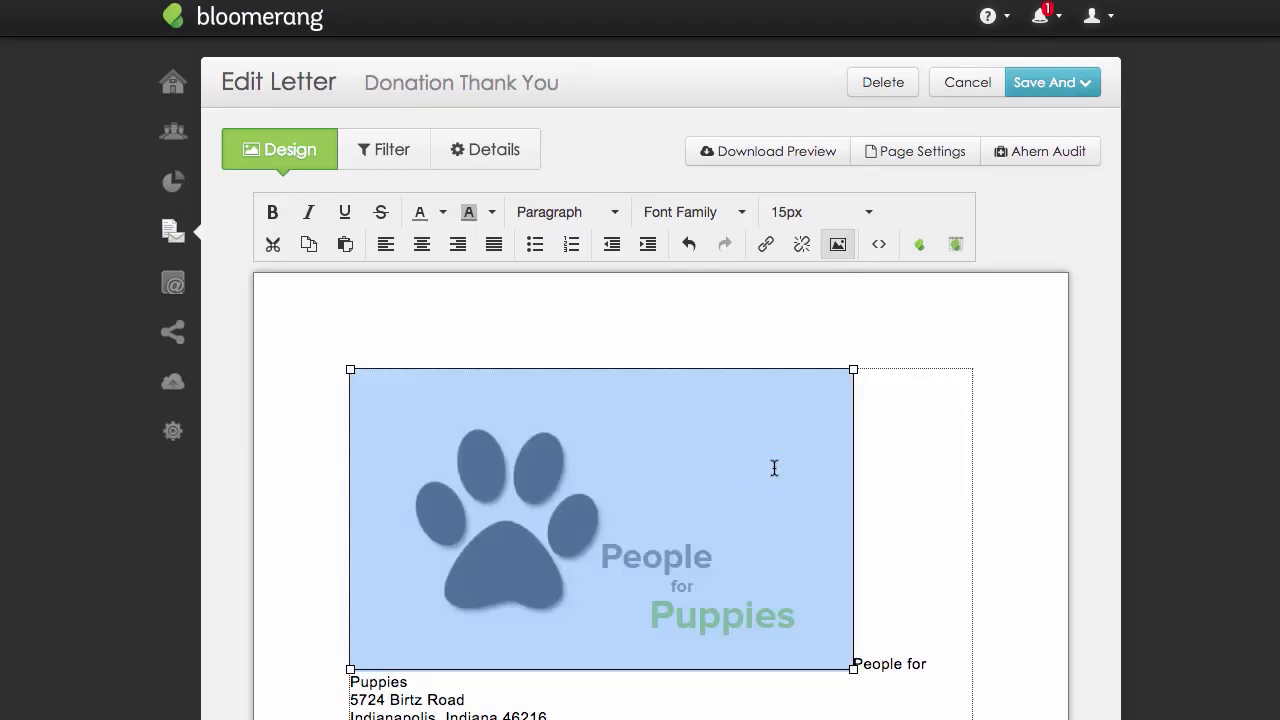
Shrink the logo to about half its size and align it to the right of the address.
{"action": "left_click_drag", "start_coordinate": [860, 673], "coordinate": [607, 530]}
{"action": "left_click", "coordinate": [422, 244]}
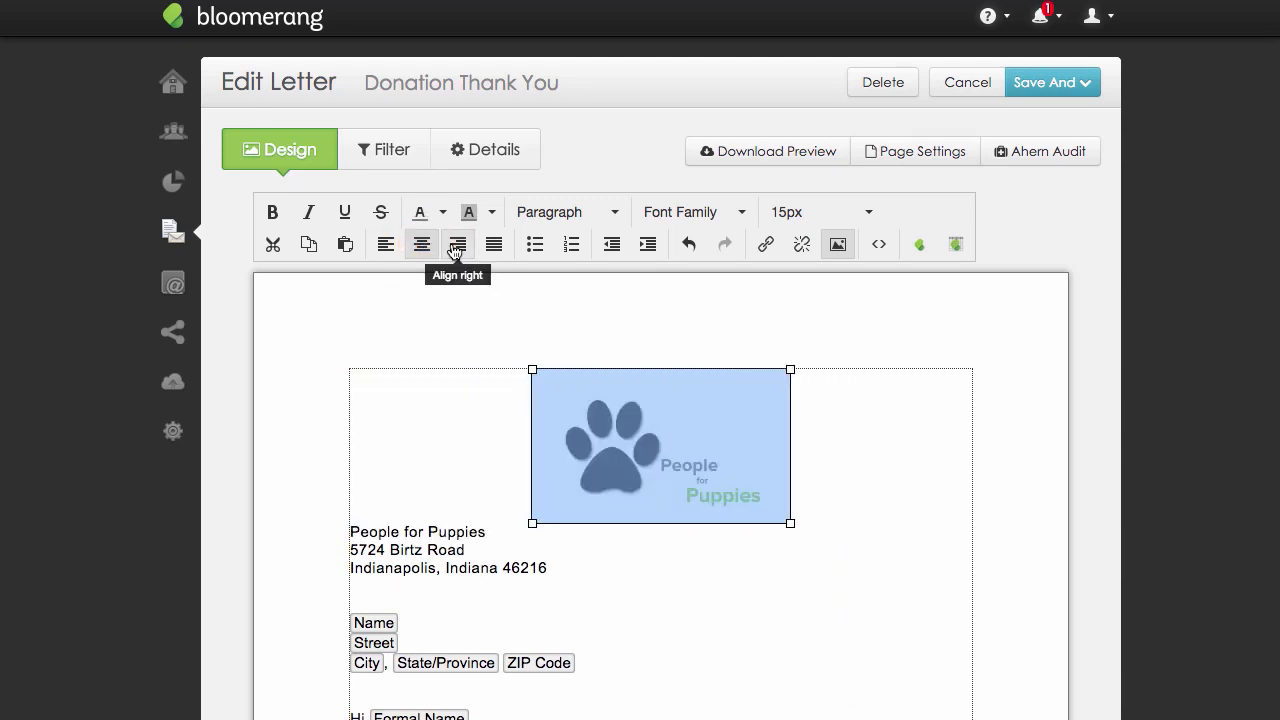
{"action": "left_click", "coordinate": [456, 249]}
{"action": "left_click", "coordinate": [710, 580]}
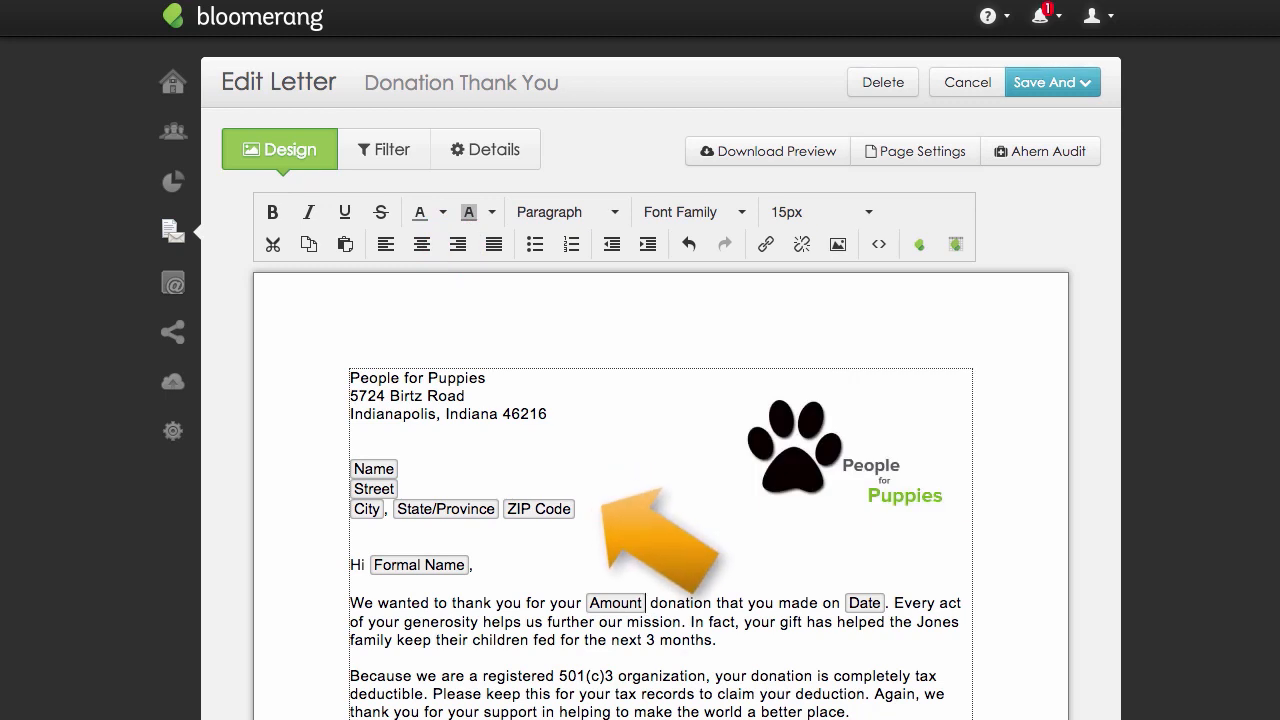
Replace the Amount field in the first body paragraph with the Latest Transaction Amount field.
{"action": "left_click", "coordinate": [648, 601]}
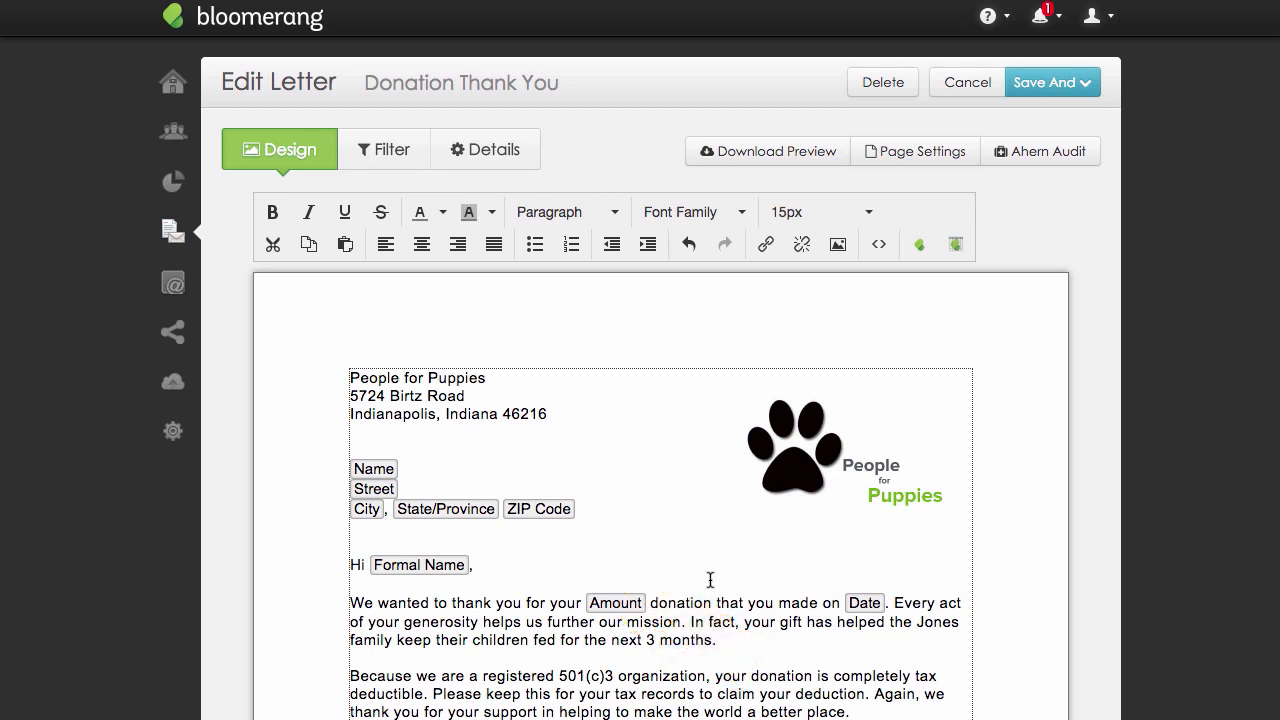
{"action": "key", "text": "BackSpace"}
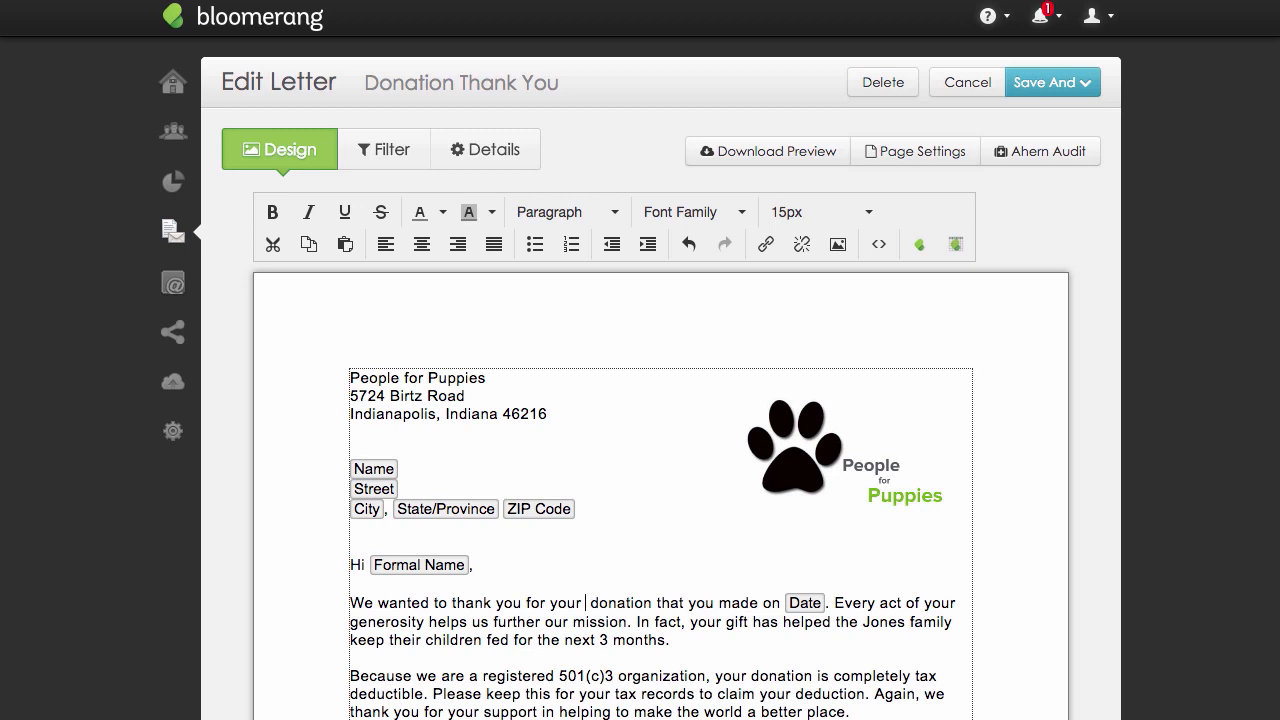
{"action": "left_click", "coordinate": [919, 246]}
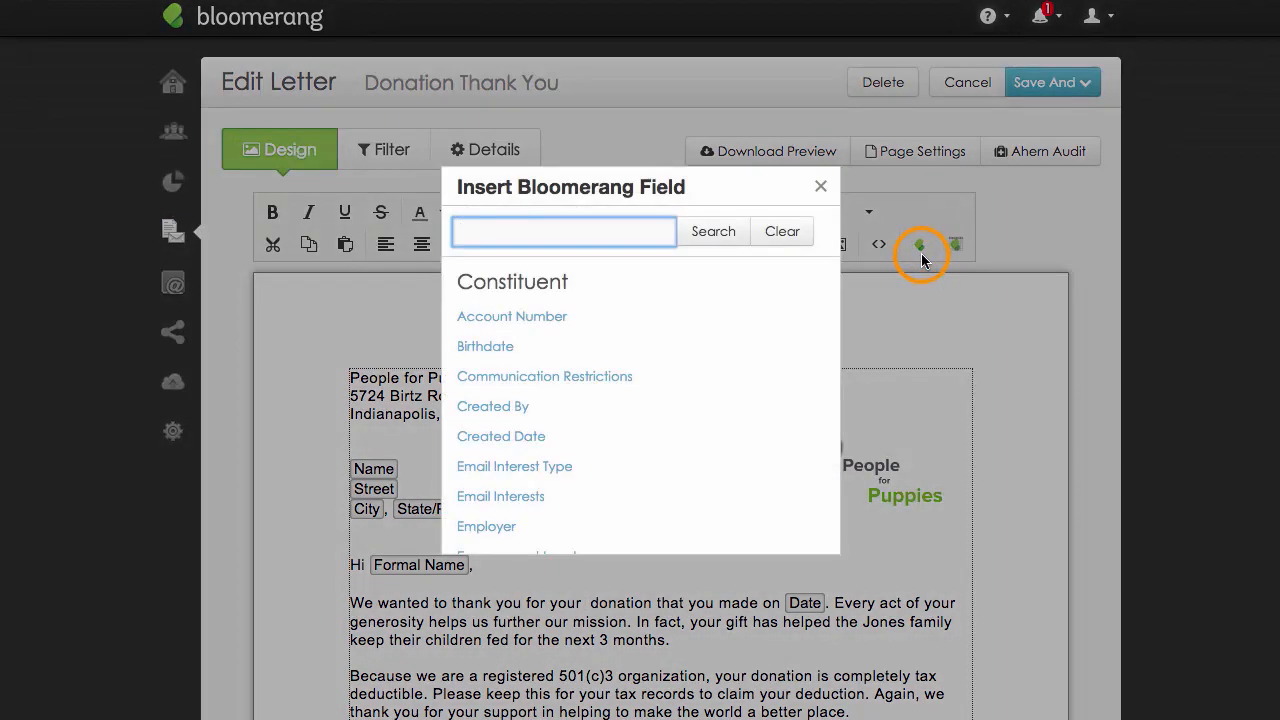
{"action": "type", "text": "Lates"}
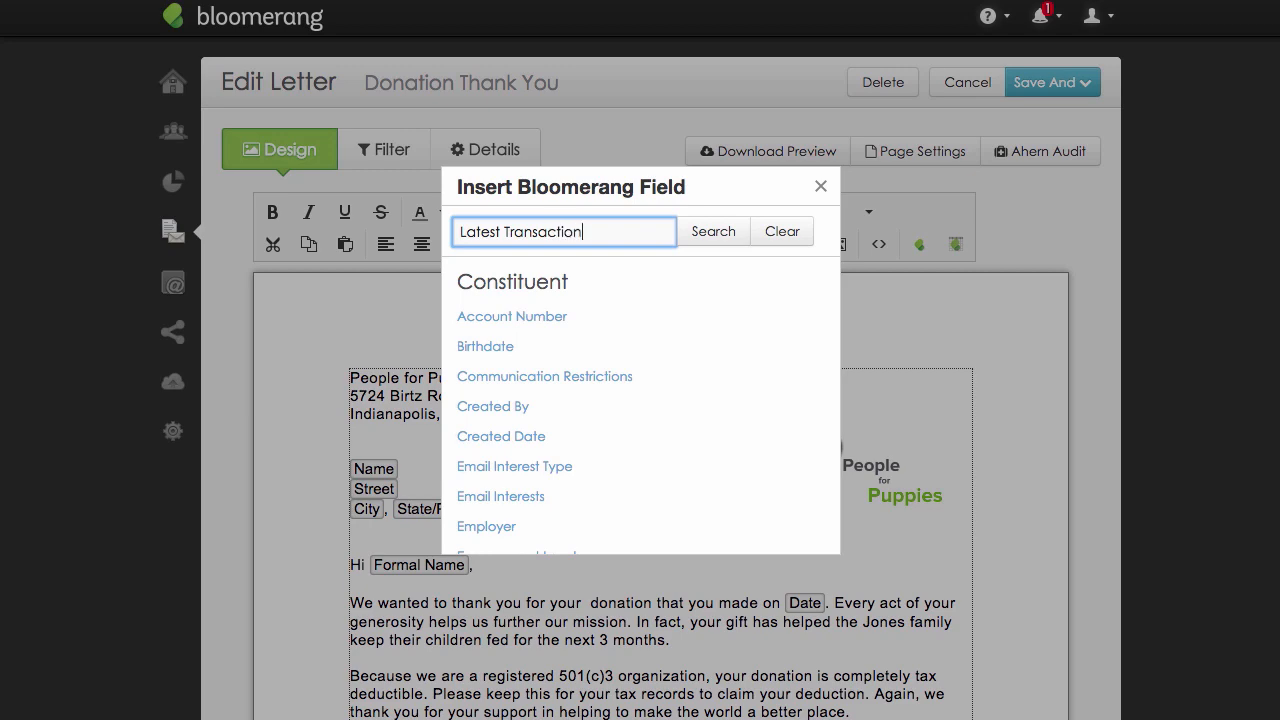
{"action": "type", "text": "t Transaction"}
{"action": "left_click", "coordinate": [527, 314]}
Add an empty paragraph after the first body paragraph and start a Bloomerang data table there.
{"action": "left_click", "coordinate": [890, 547]}
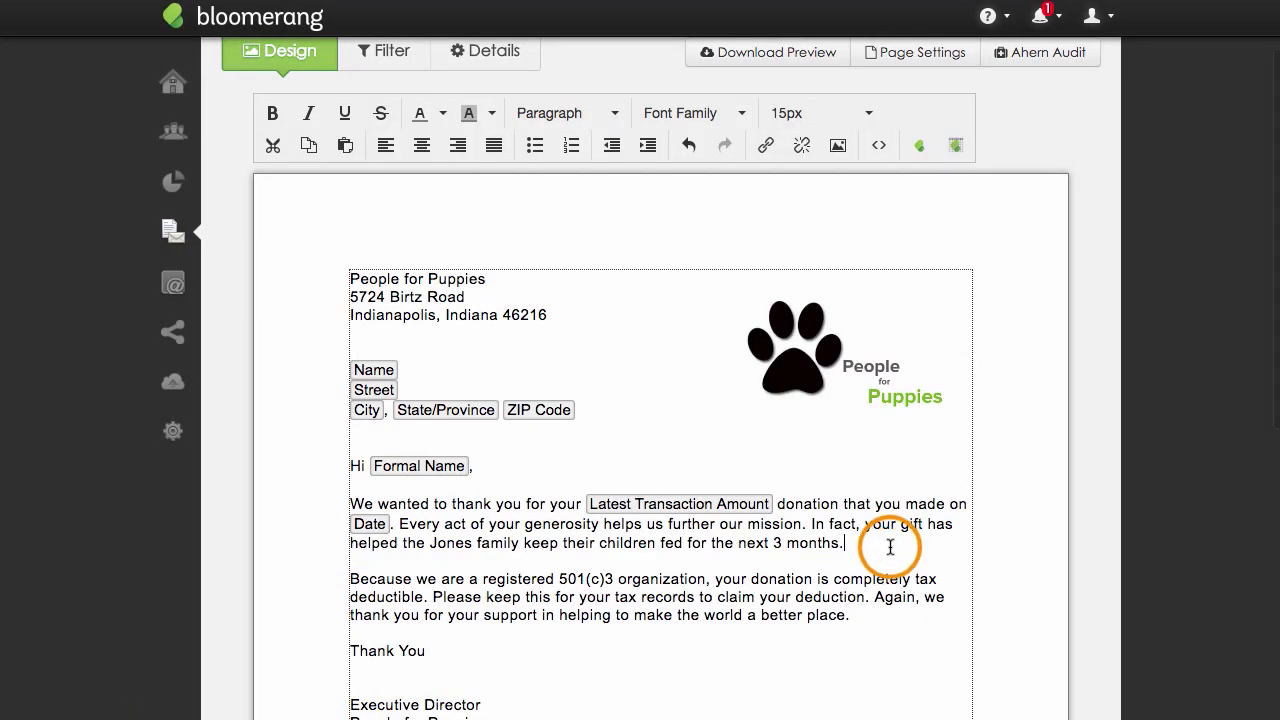
{"action": "key", "text": "Return"}
{"action": "key", "text": "Return"}
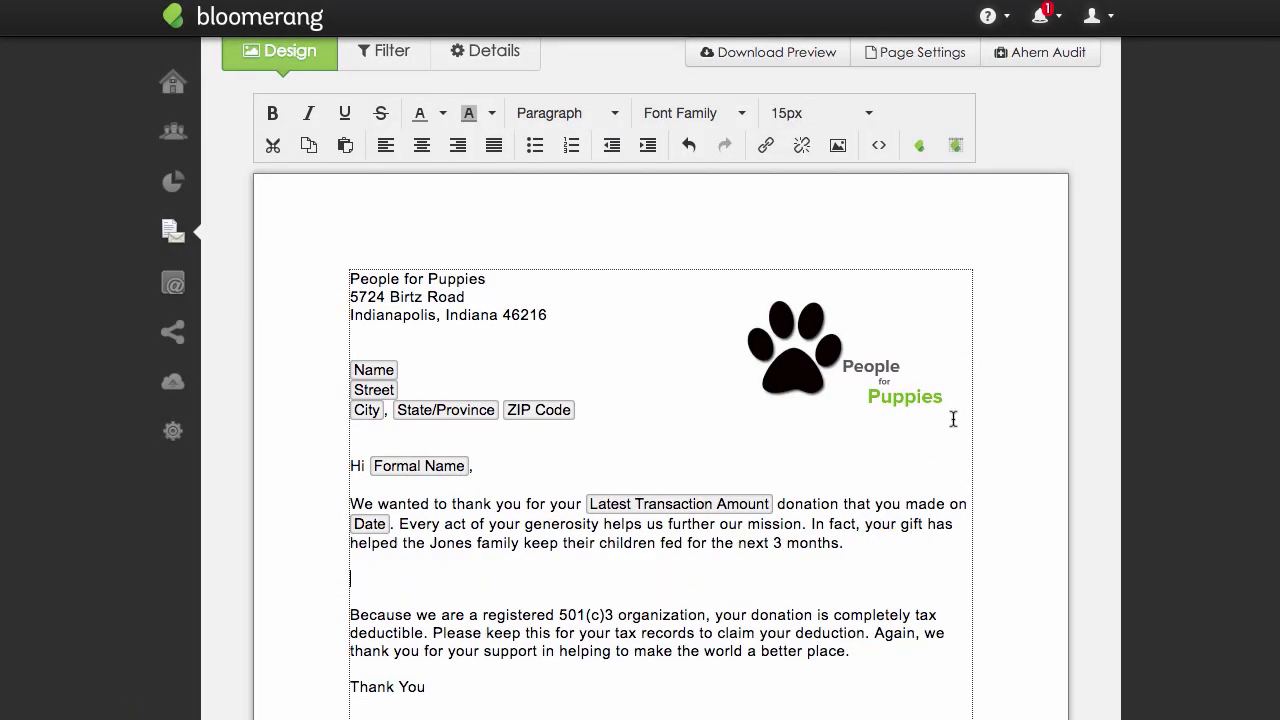
{"action": "left_click", "coordinate": [957, 147]}
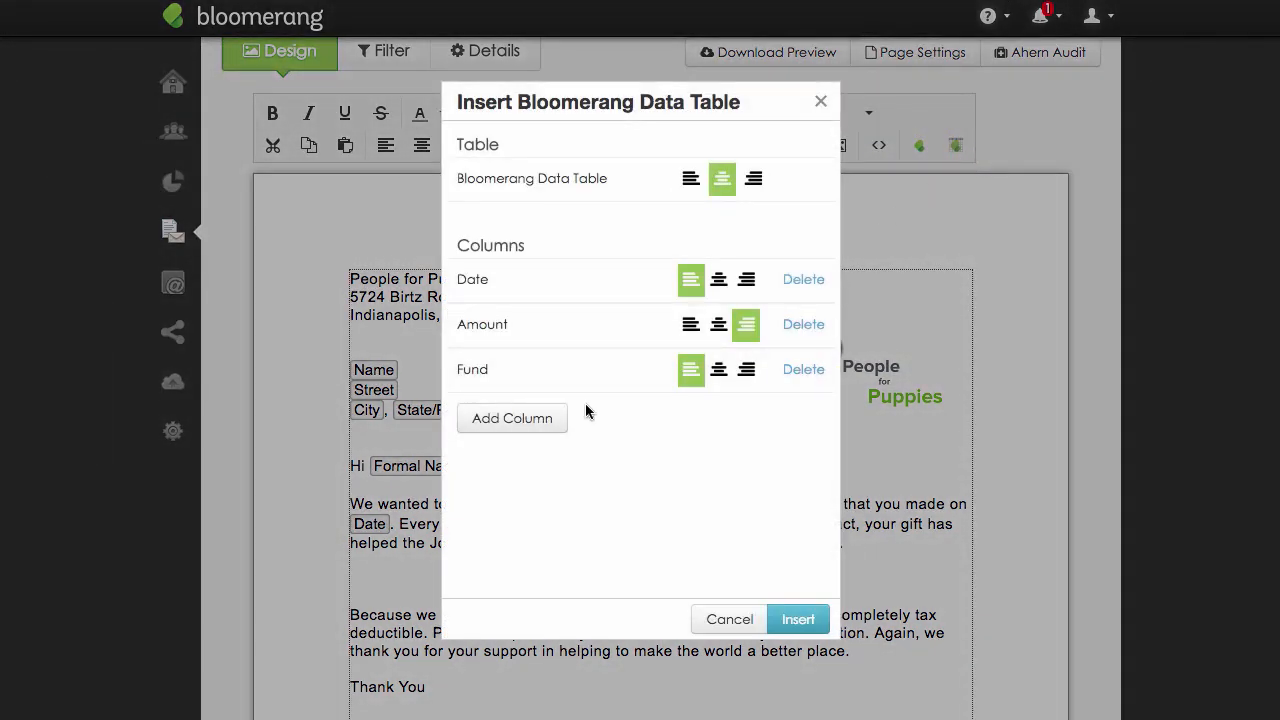
Add a Campaign column to the data table.
{"action": "left_click", "coordinate": [557, 415]}
{"action": "left_click", "coordinate": [590, 155]}
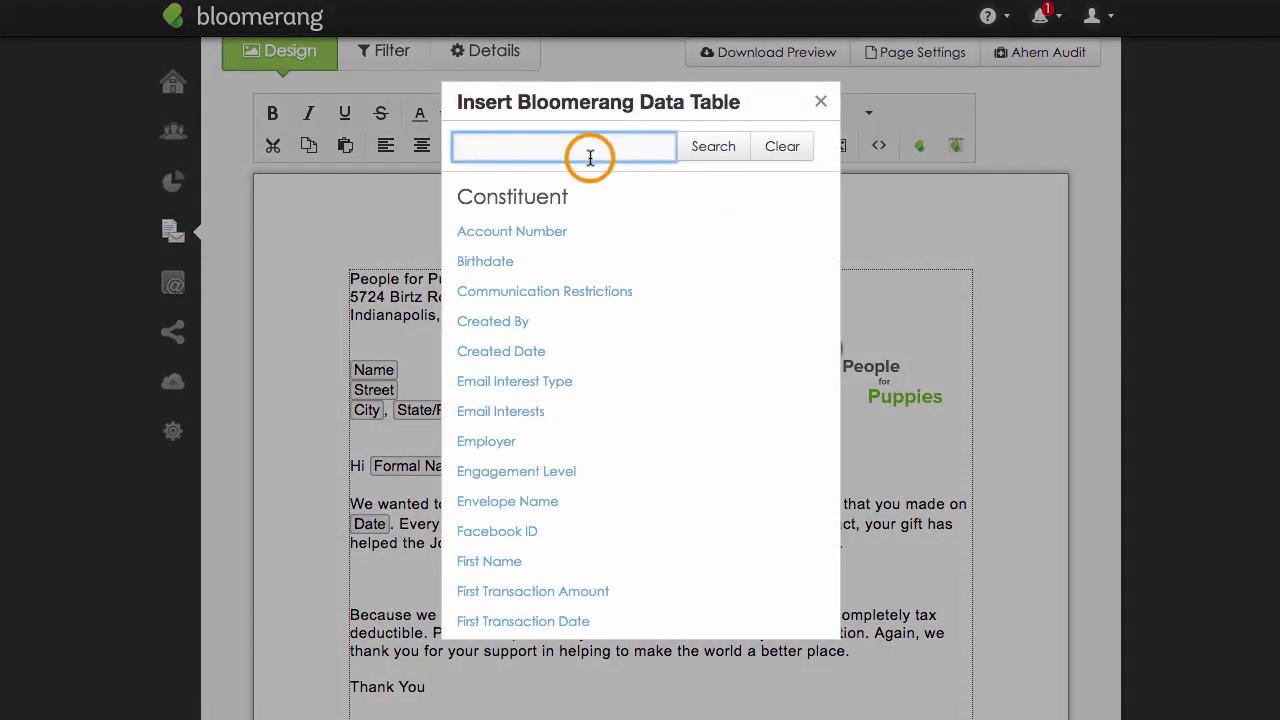
{"action": "type", "text": "Campaign"}
{"action": "left_click", "coordinate": [521, 228]}
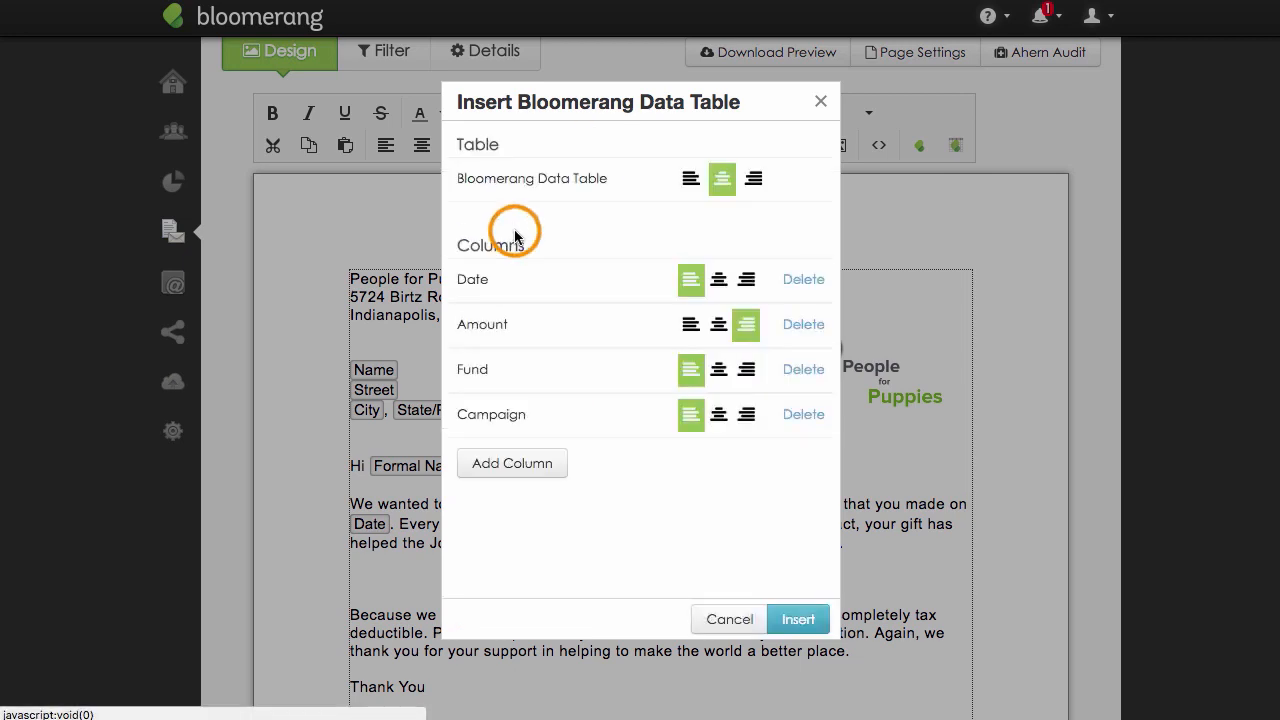
Move the Amount column to the end, delete the Campaign column and insert the data table into the letter.
{"action": "left_click_drag", "start_coordinate": [495, 326], "coordinate": [497, 415]}
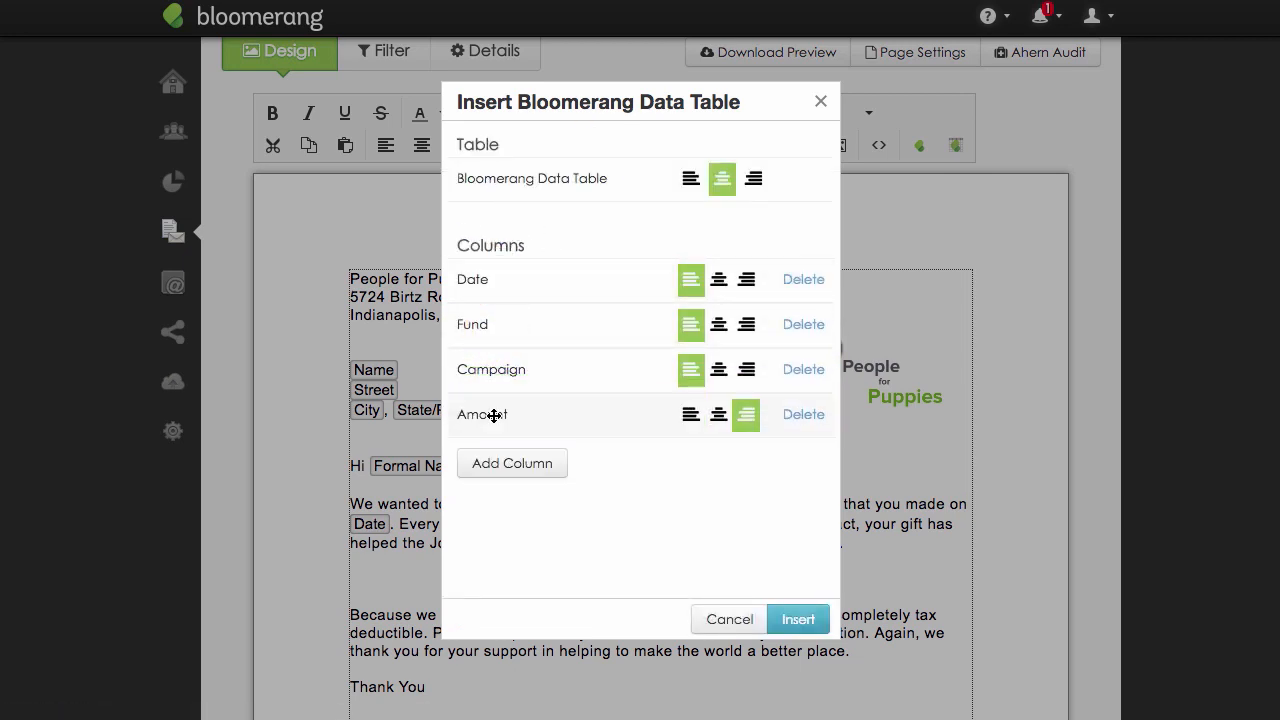
{"action": "left_click", "coordinate": [803, 369]}
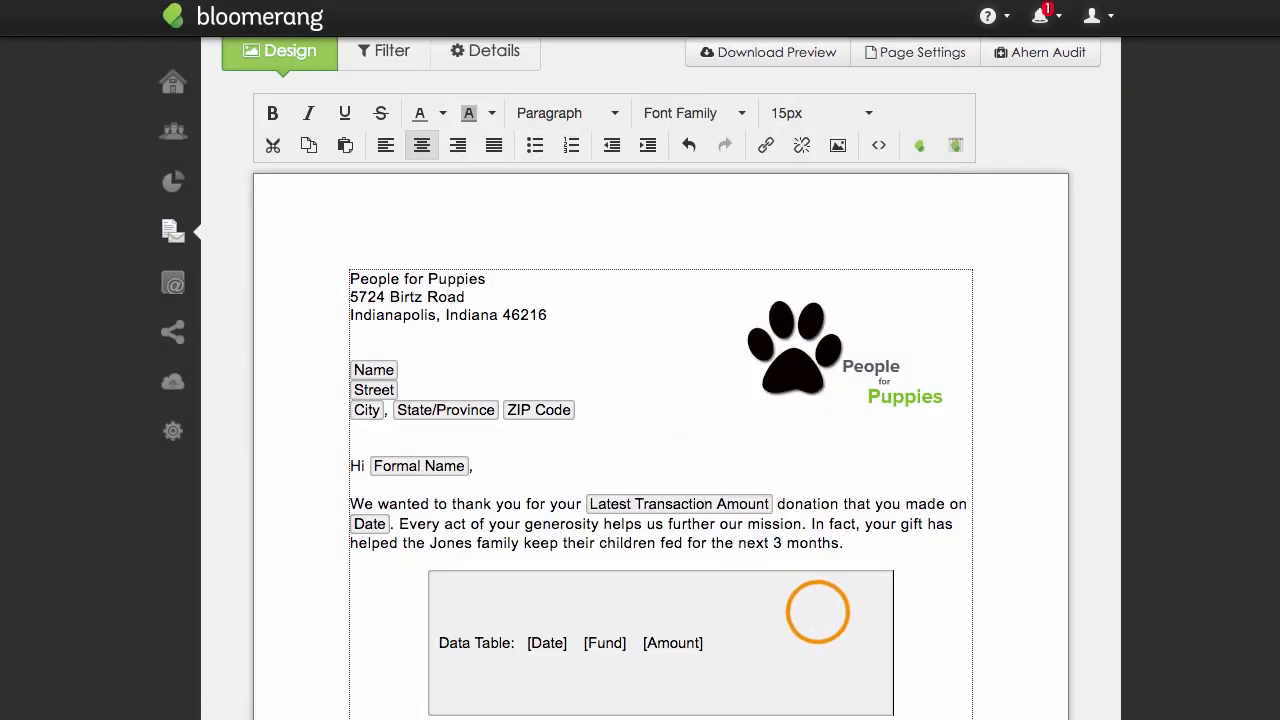
Run the Ahern Audit on the letter, review its test results and close them.
{"action": "scroll", "coordinate": [818, 618], "scroll_direction": "up", "scroll_amount": 2}
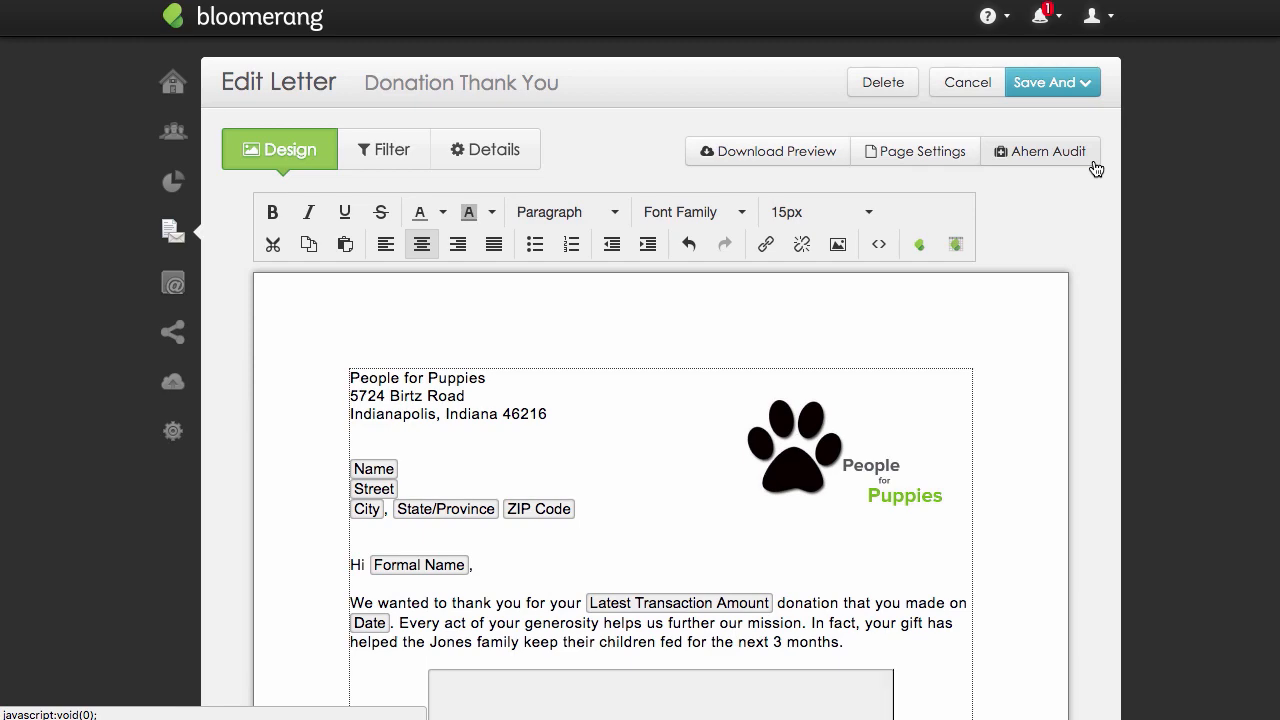
{"action": "left_click", "coordinate": [1094, 162]}
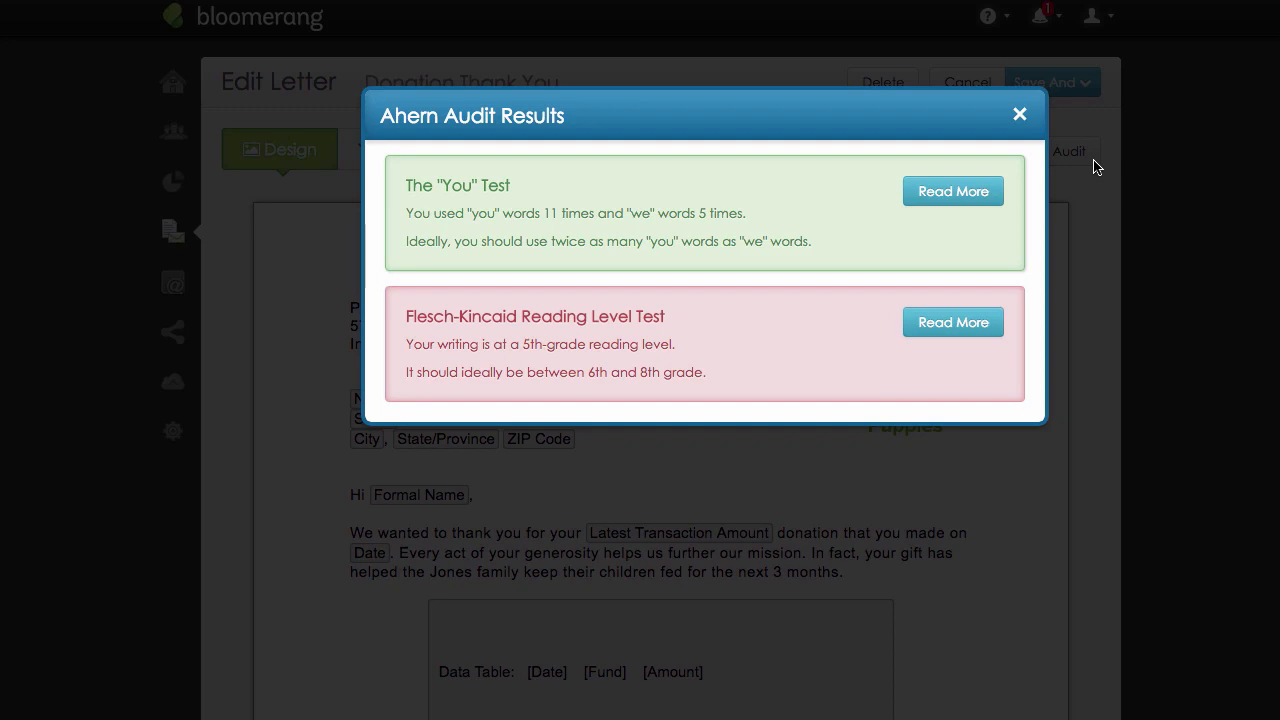
{"action": "left_click", "coordinate": [1022, 119]}
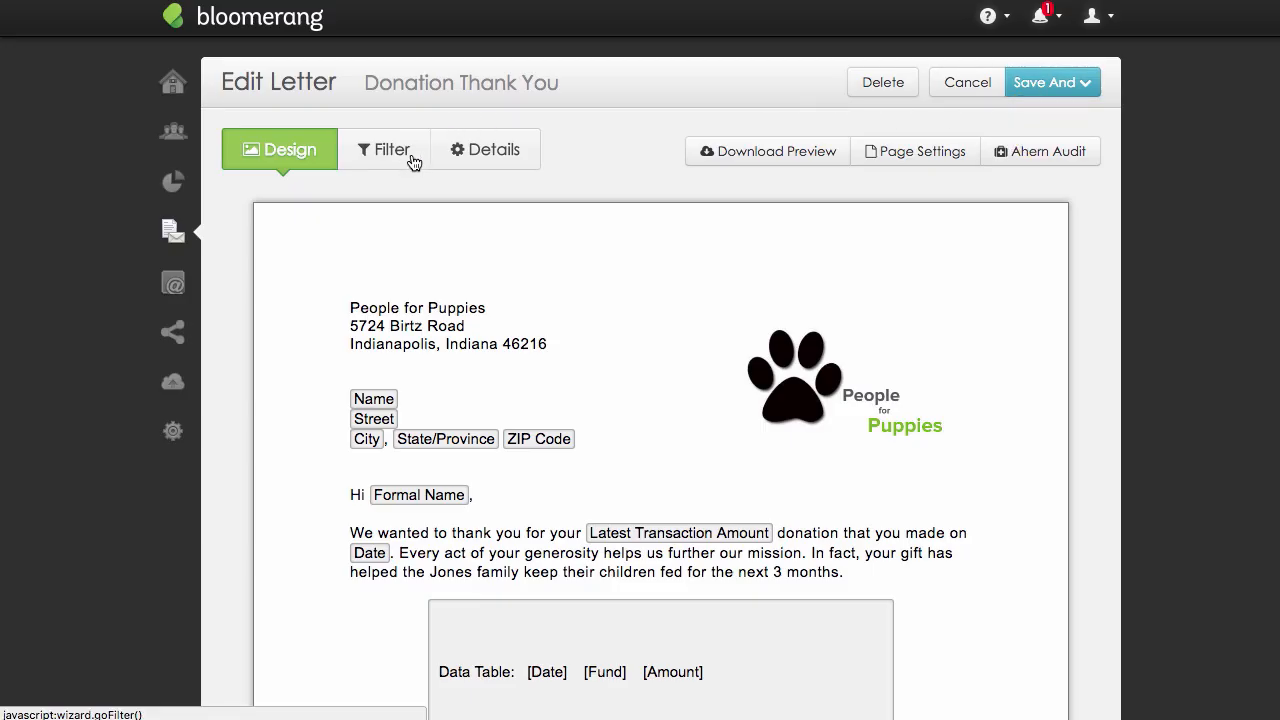
Add an include filter to the letter so that the transaction Type is Donation.
{"action": "left_click", "coordinate": [413, 163]}
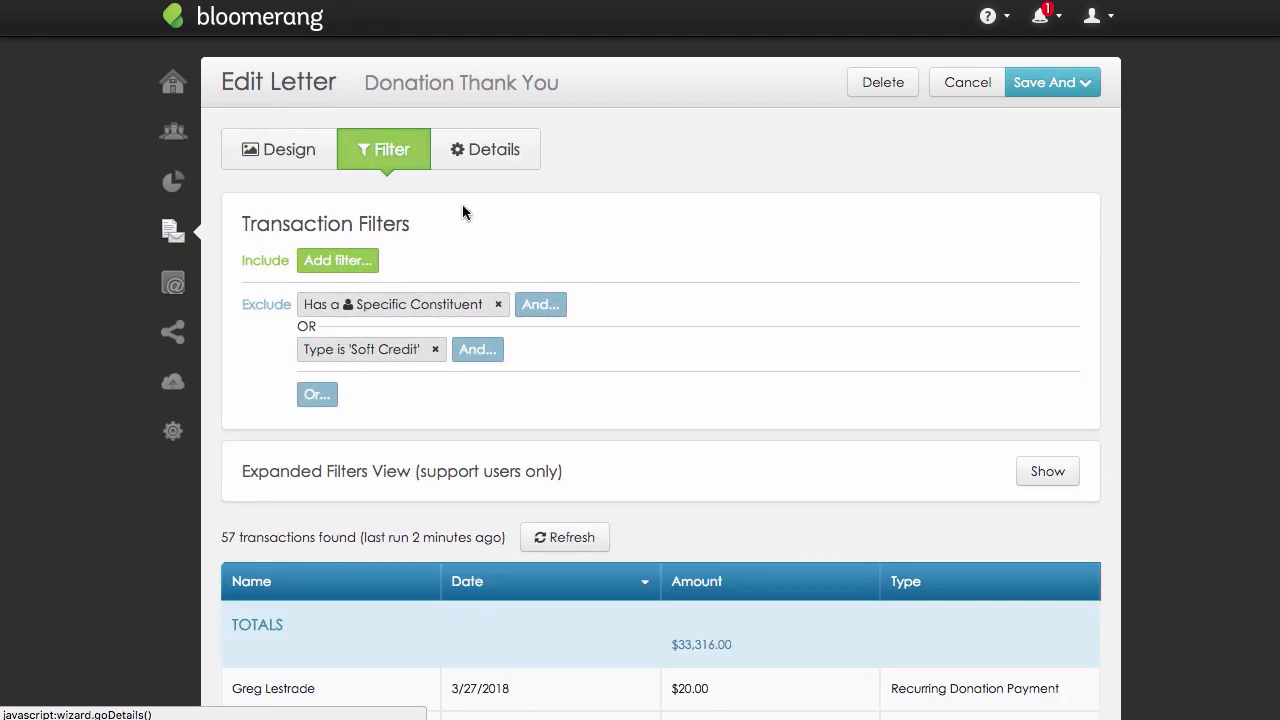
{"action": "left_click", "coordinate": [368, 268]}
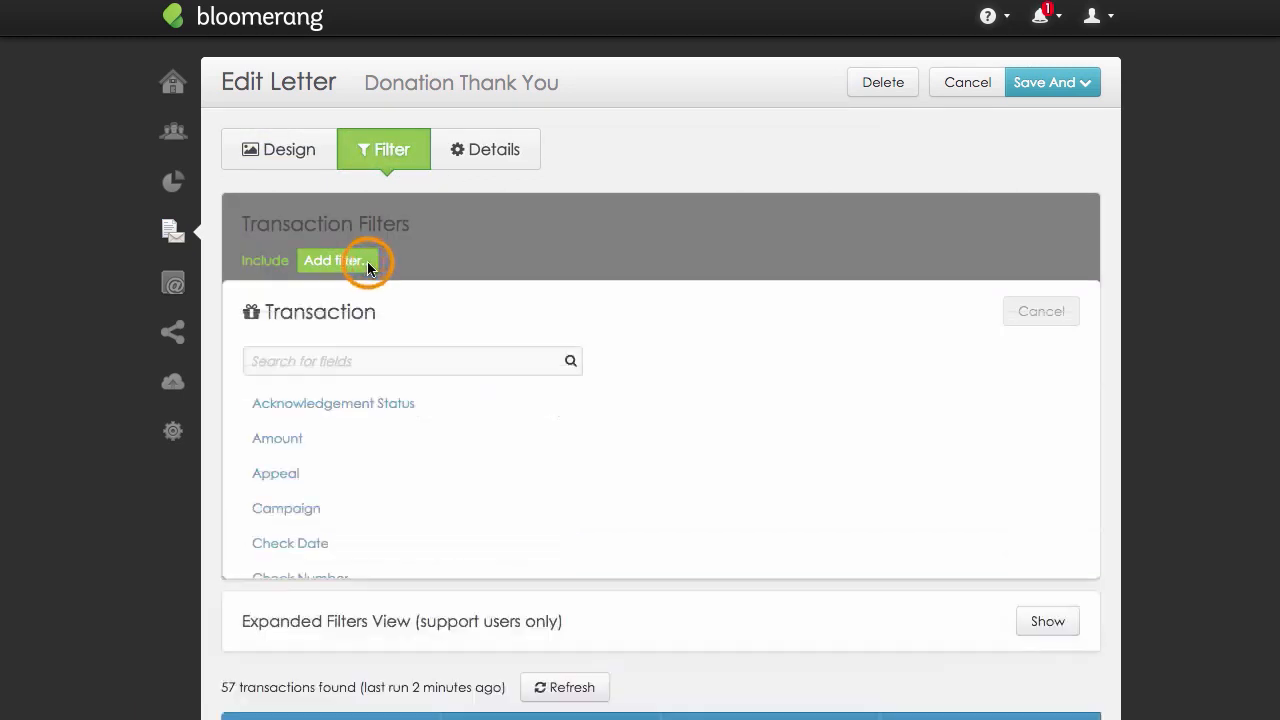
{"action": "type", "text": "Type"}
{"action": "left_click", "coordinate": [284, 586]}
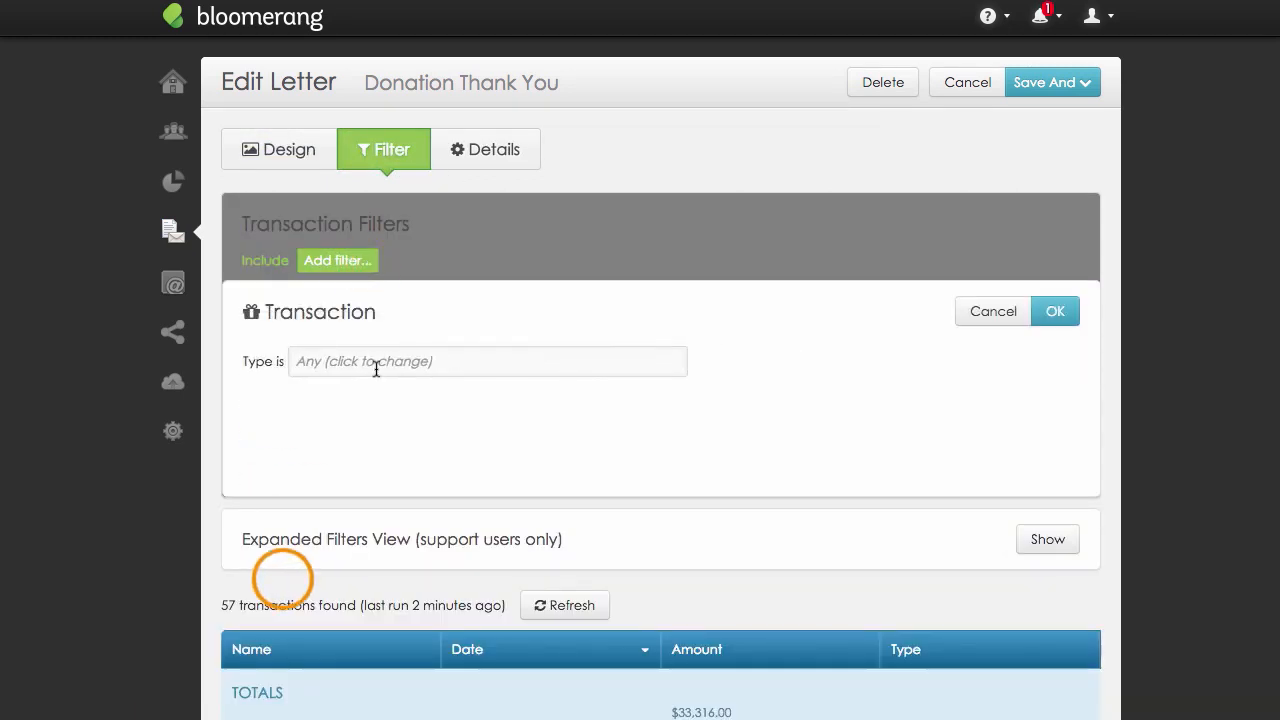
{"action": "left_click", "coordinate": [374, 366]}
{"action": "left_click", "coordinate": [371, 382]}
{"action": "left_click", "coordinate": [1062, 309]}
Add a further include condition requiring the transaction Date to be during last month.
{"action": "left_click", "coordinate": [465, 262]}
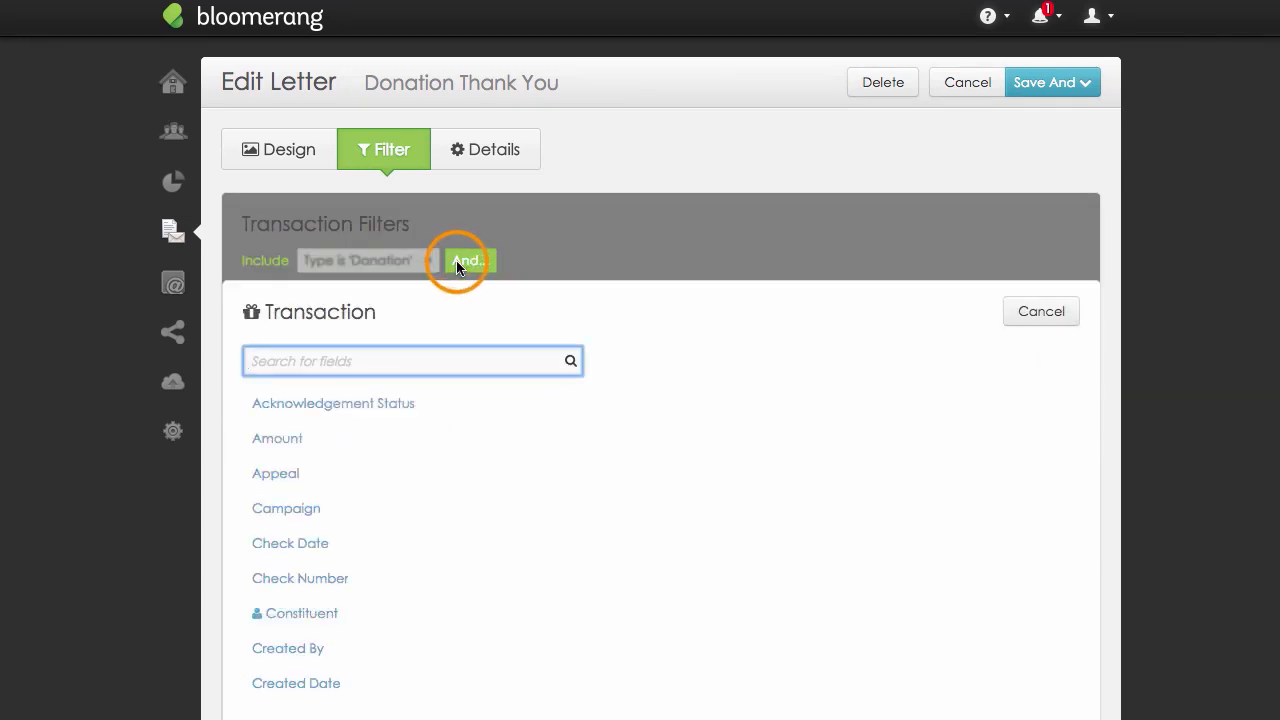
{"action": "type", "text": "Date"}
{"action": "left_click", "coordinate": [280, 471]}
{"action": "left_click", "coordinate": [385, 361]}
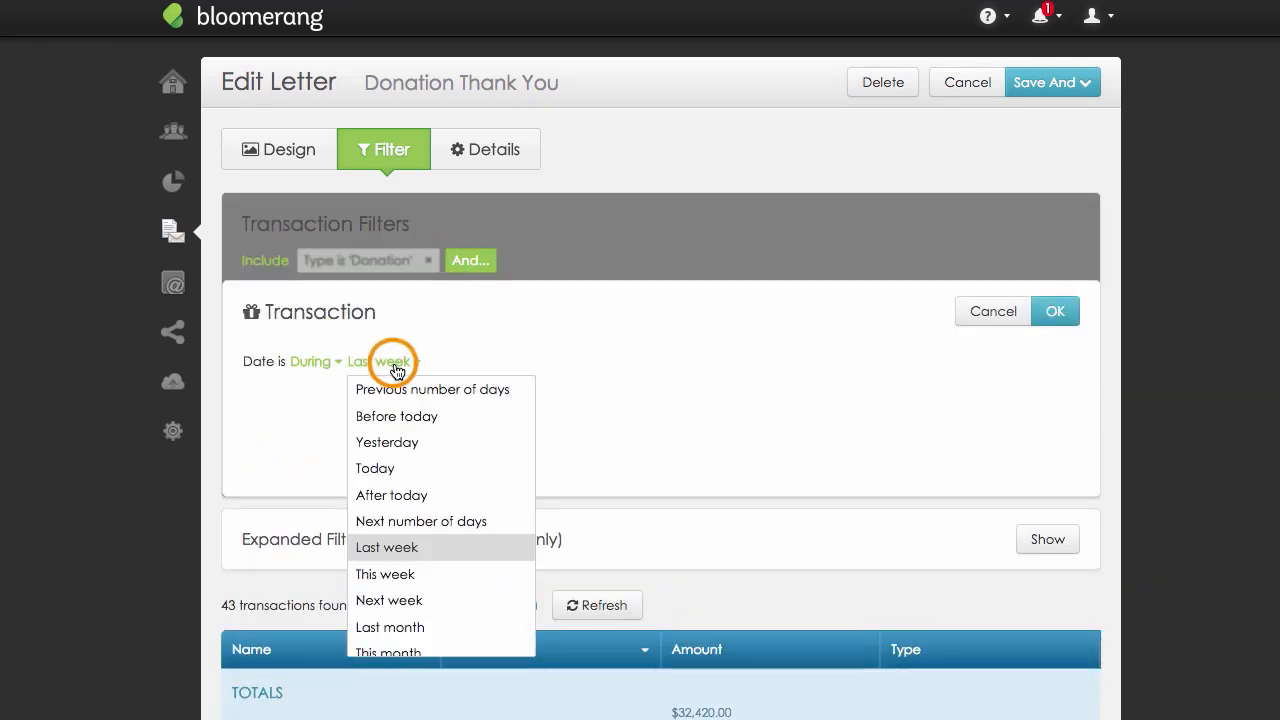
{"action": "scroll", "coordinate": [512, 569], "scroll_direction": "down", "scroll_amount": 1}
{"action": "left_click", "coordinate": [431, 589]}
{"action": "left_click", "coordinate": [1061, 311]}
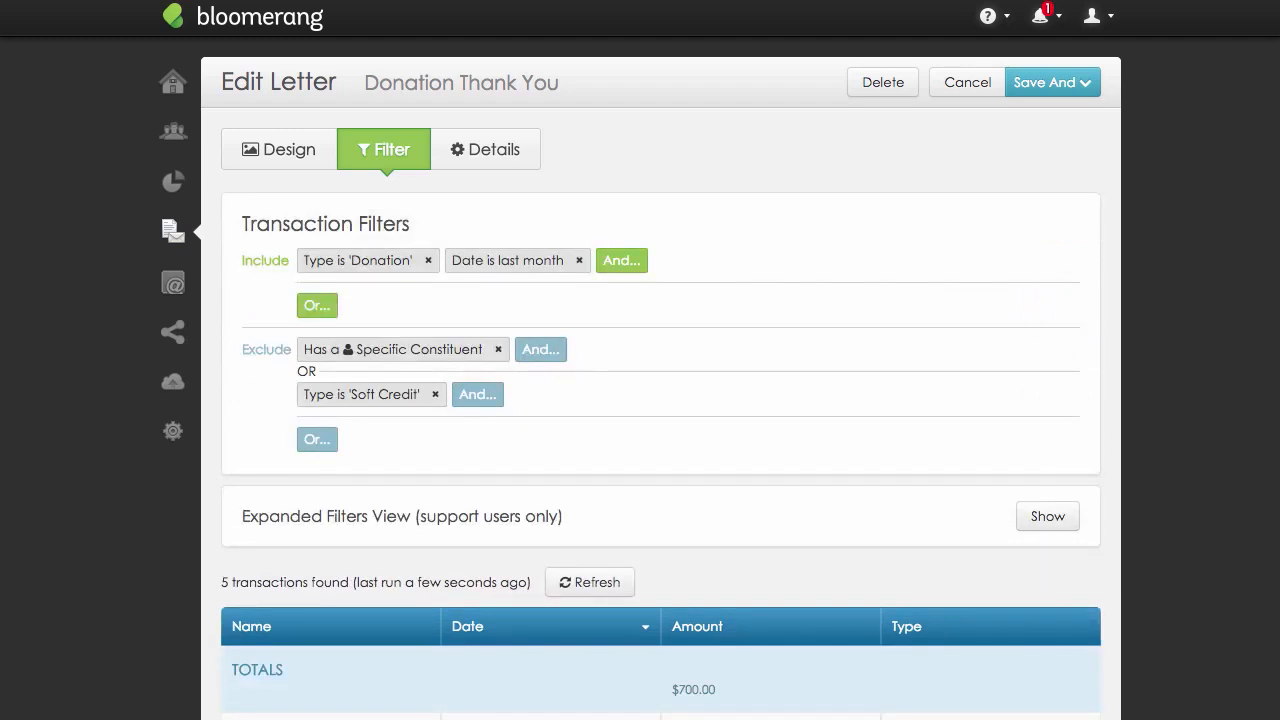
Add an alternative exclude filter for transactions whose Acknowledgement Status is Yes.
{"action": "left_click", "coordinate": [318, 440]}
{"action": "type", "text": "Acknowledge"}
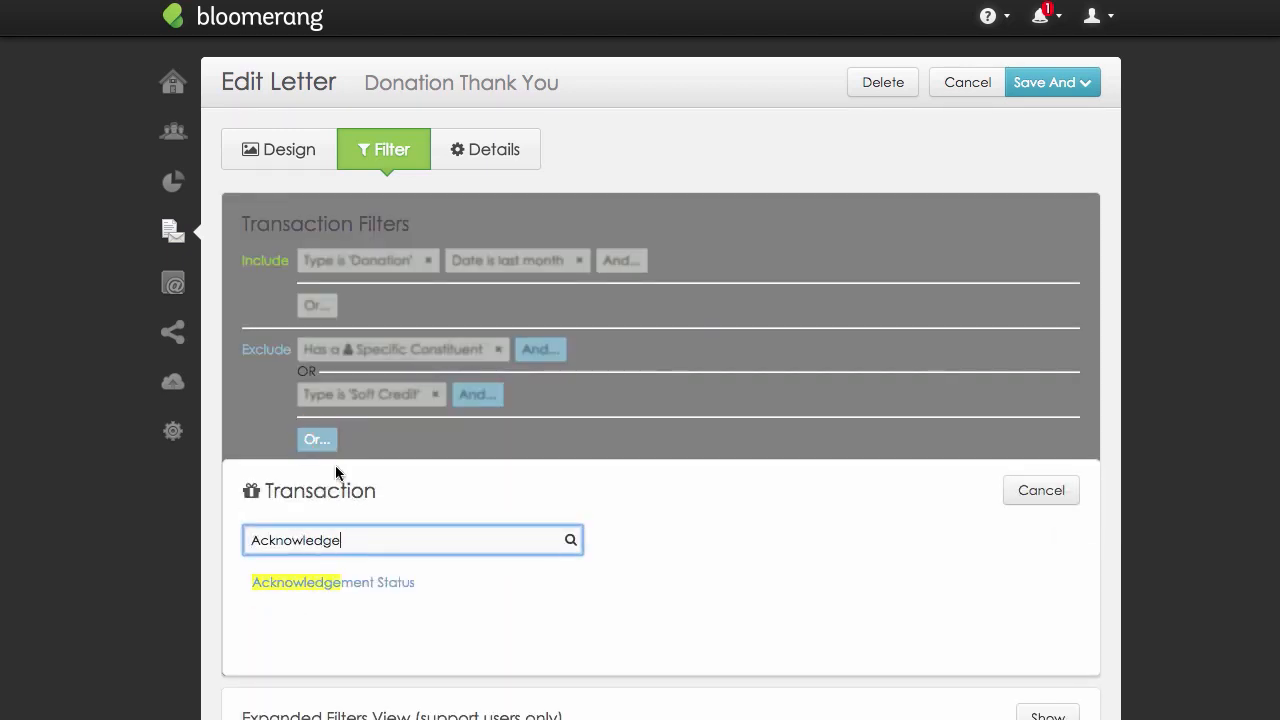
{"action": "left_click", "coordinate": [363, 582]}
{"action": "left_click", "coordinate": [443, 541]}
{"action": "left_click", "coordinate": [460, 591]}
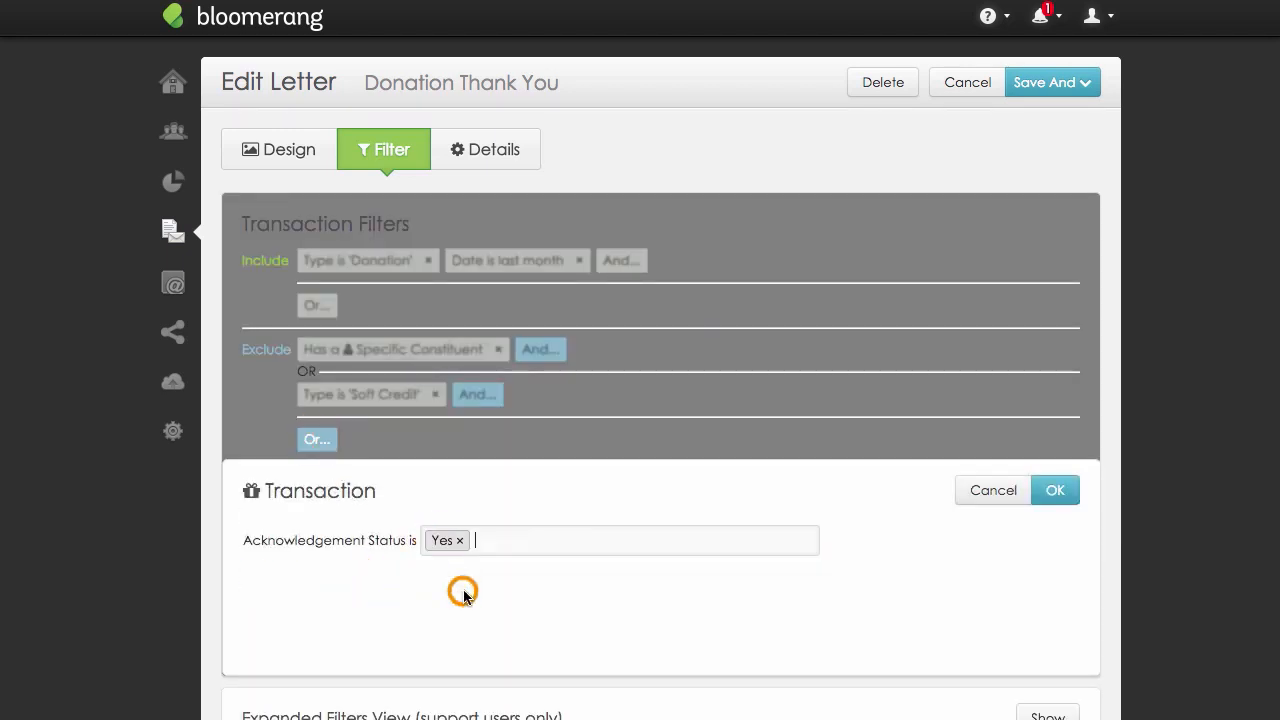
{"action": "left_click", "coordinate": [1054, 503]}
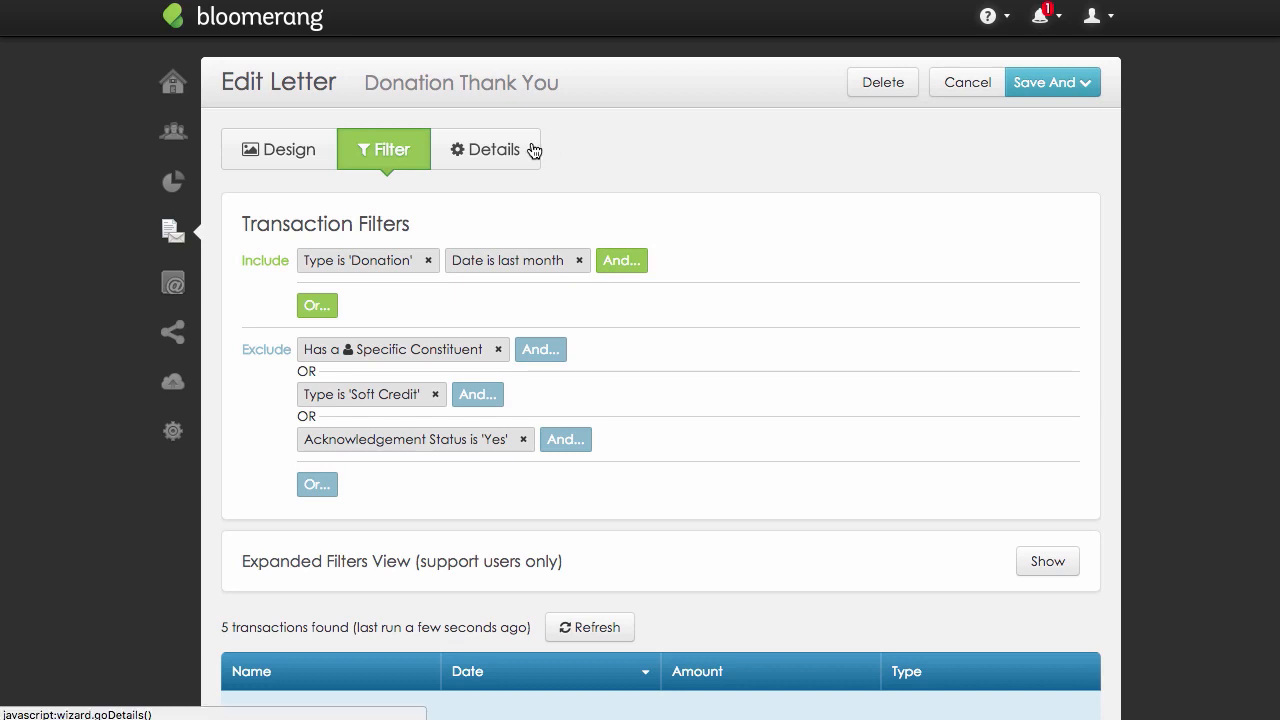
Save the Donation Thank You letter, preview it, and run it to create all letters with their interactions.
{"action": "left_click", "coordinate": [529, 147]}
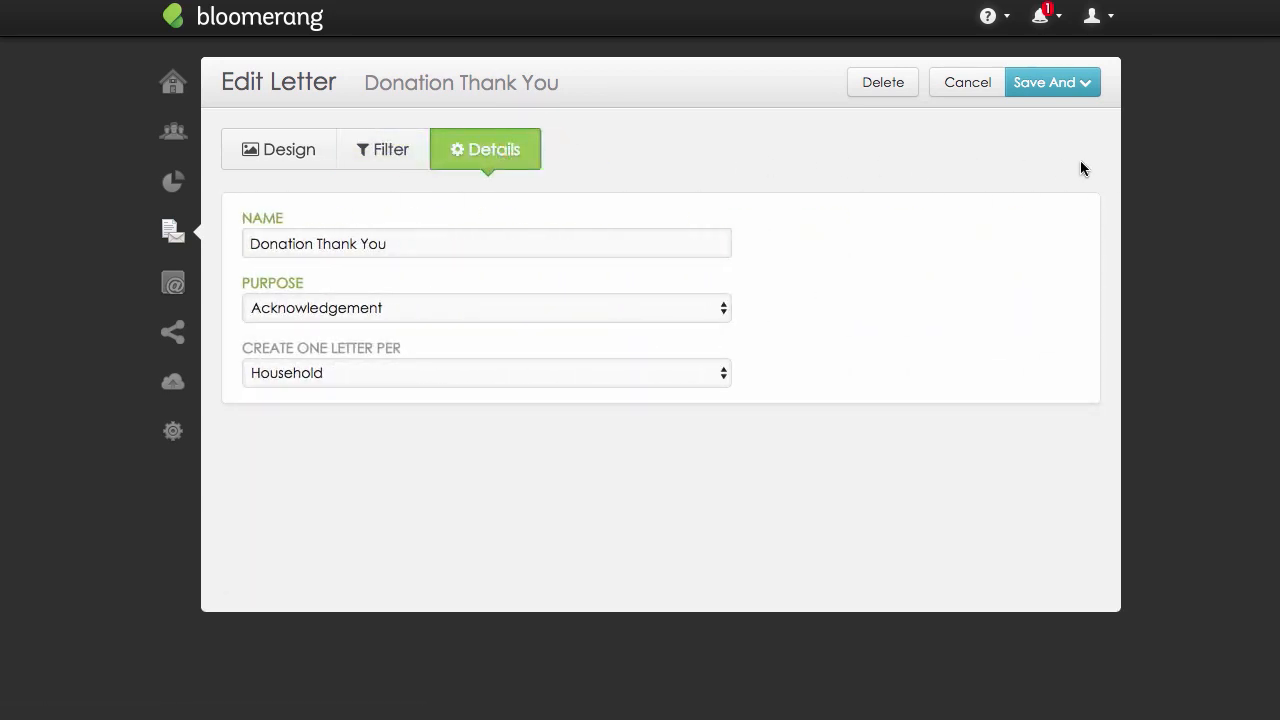
{"action": "left_click", "coordinate": [1085, 86]}
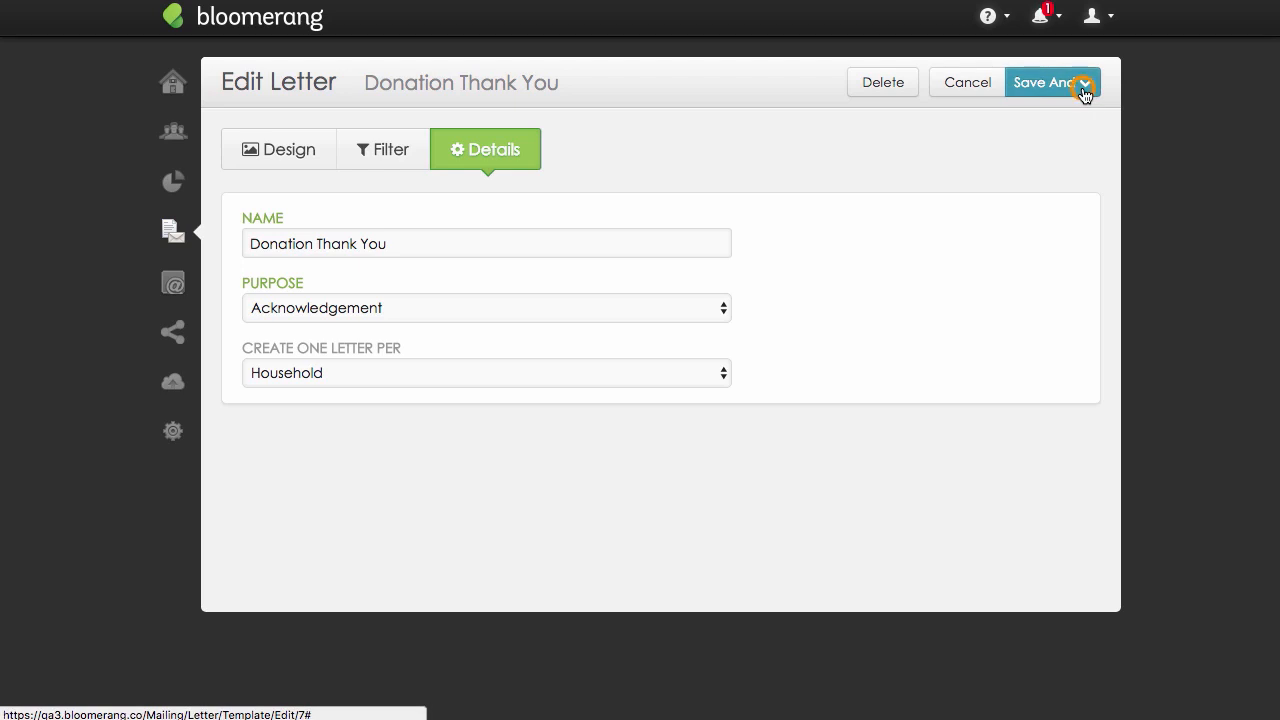
{"action": "left_click", "coordinate": [1082, 129]}
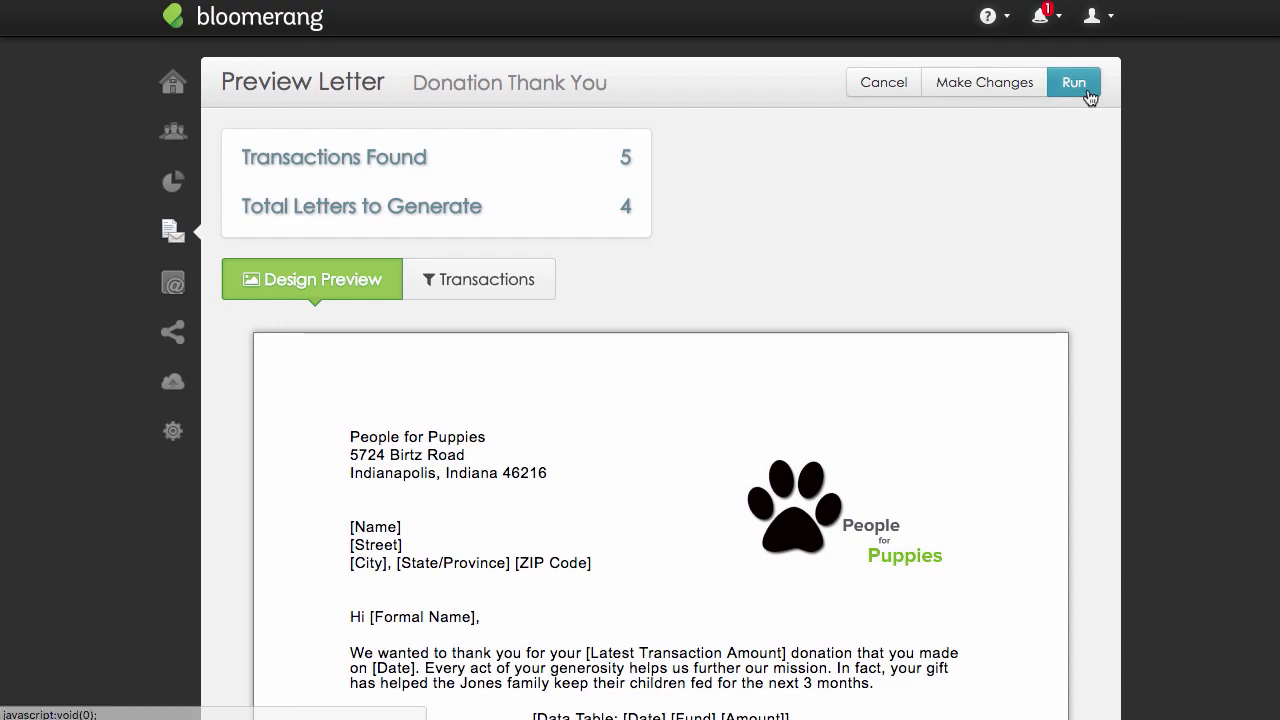
{"action": "left_click", "coordinate": [1088, 94]}
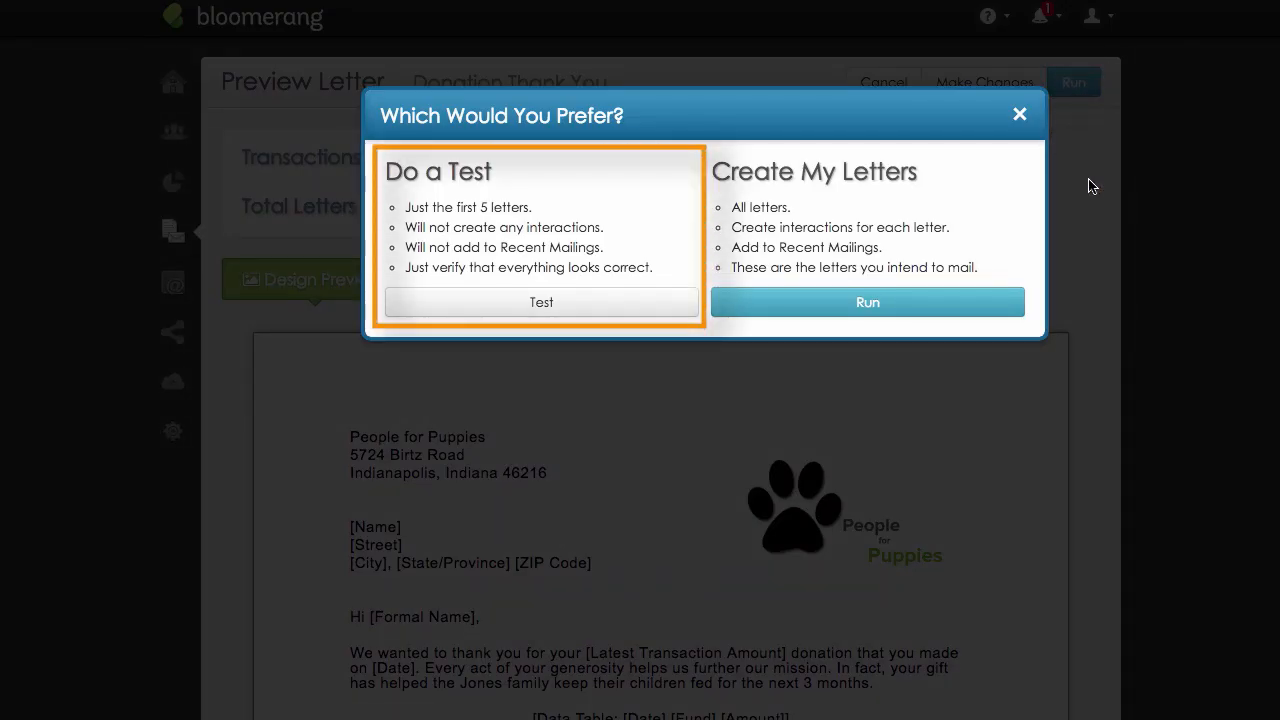
{"action": "left_click", "coordinate": [1003, 302]}
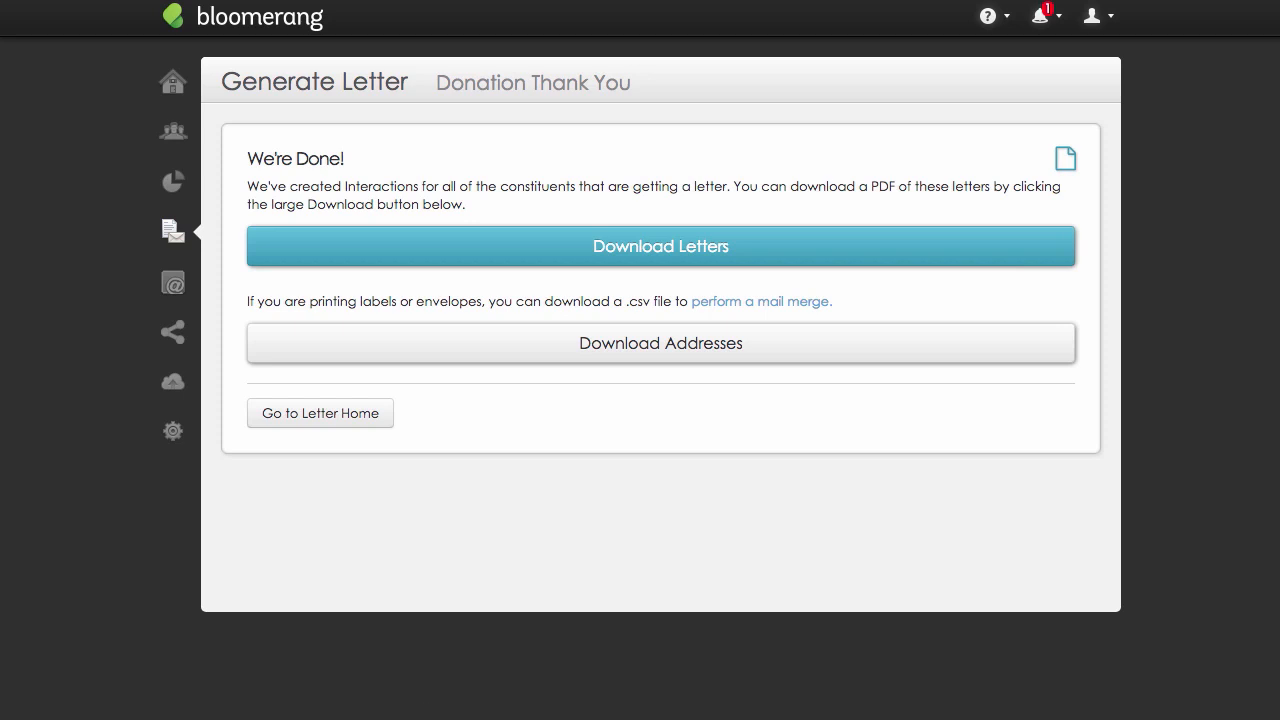
{"action": "left_click", "coordinate": [384, 421]}
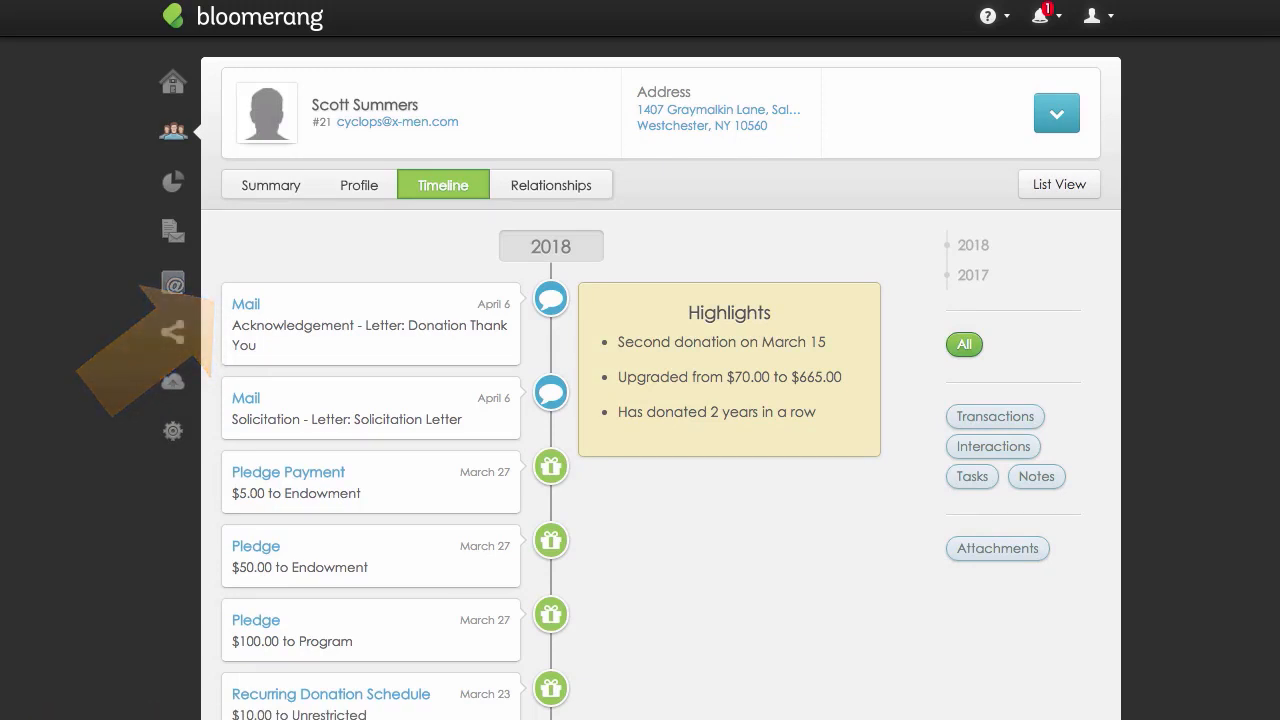
Open the Donation Thank You acknowledgement on the constituent's timeline and examine its generated letters and acknowledged transactions.
{"action": "left_click", "coordinate": [233, 304]}
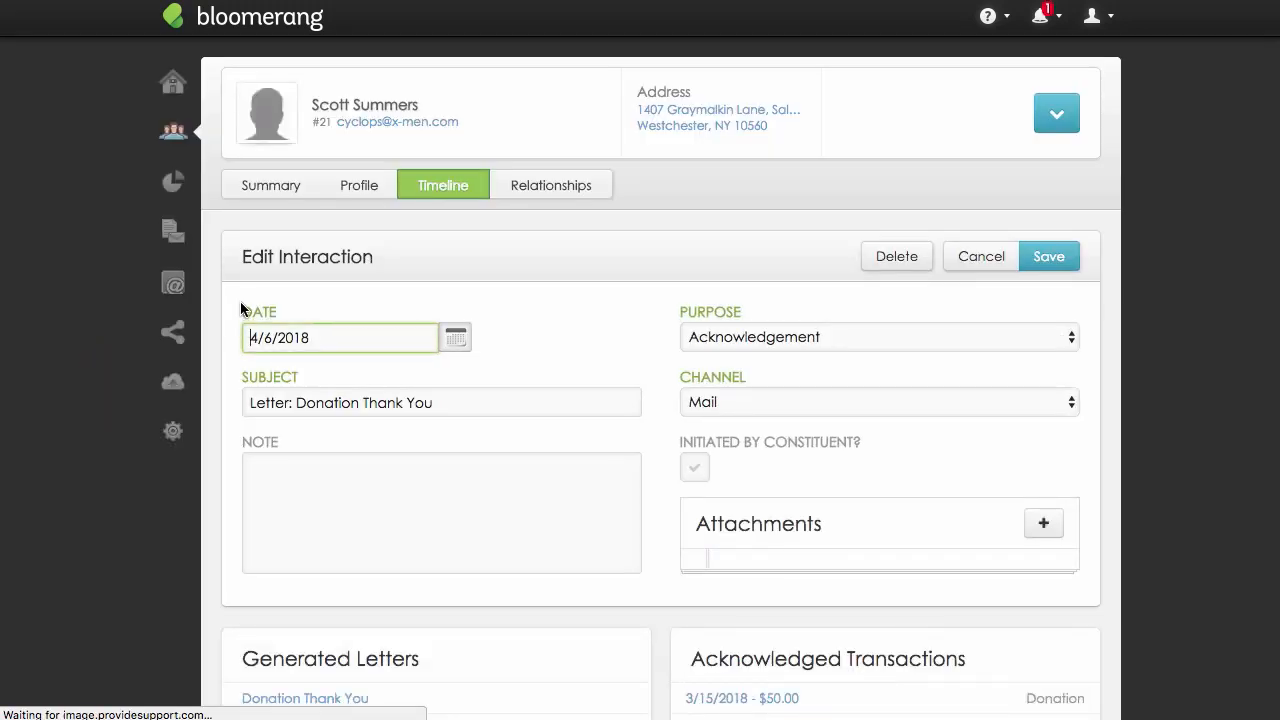
{"action": "scroll", "coordinate": [231, 310], "scroll_direction": "down", "scroll_amount": 3}
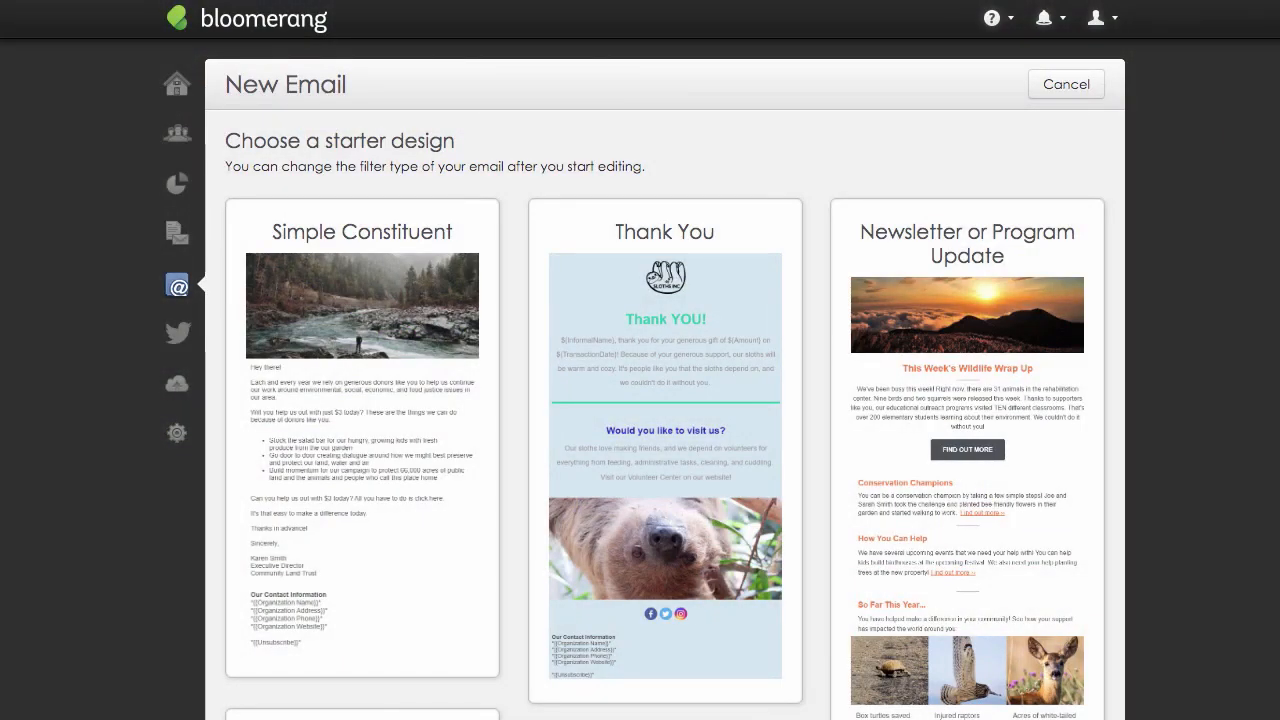
Browse the email starter designs and start a new email from the Simple Transaction design.
{"action": "scroll", "coordinate": [664, 400], "scroll_direction": "down", "scroll_amount": 5}
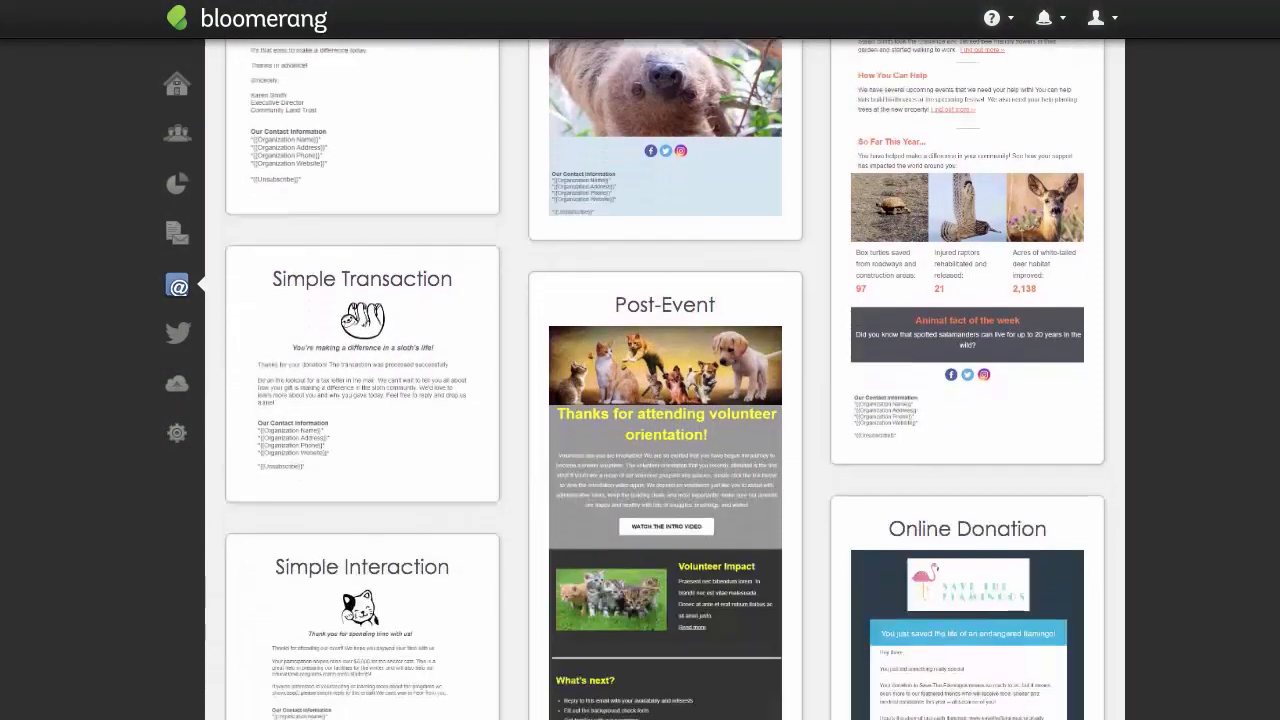
{"action": "scroll", "coordinate": [515, 258], "scroll_direction": "down", "scroll_amount": 2}
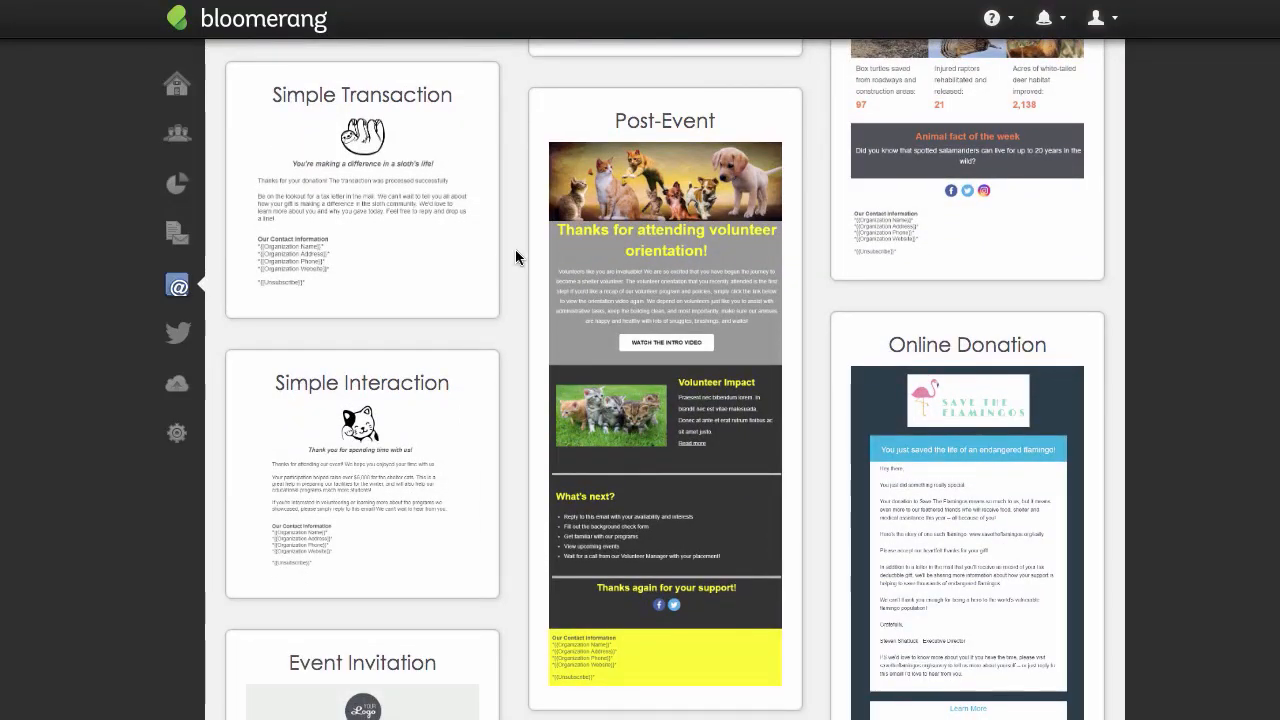
{"action": "left_click", "coordinate": [466, 257]}
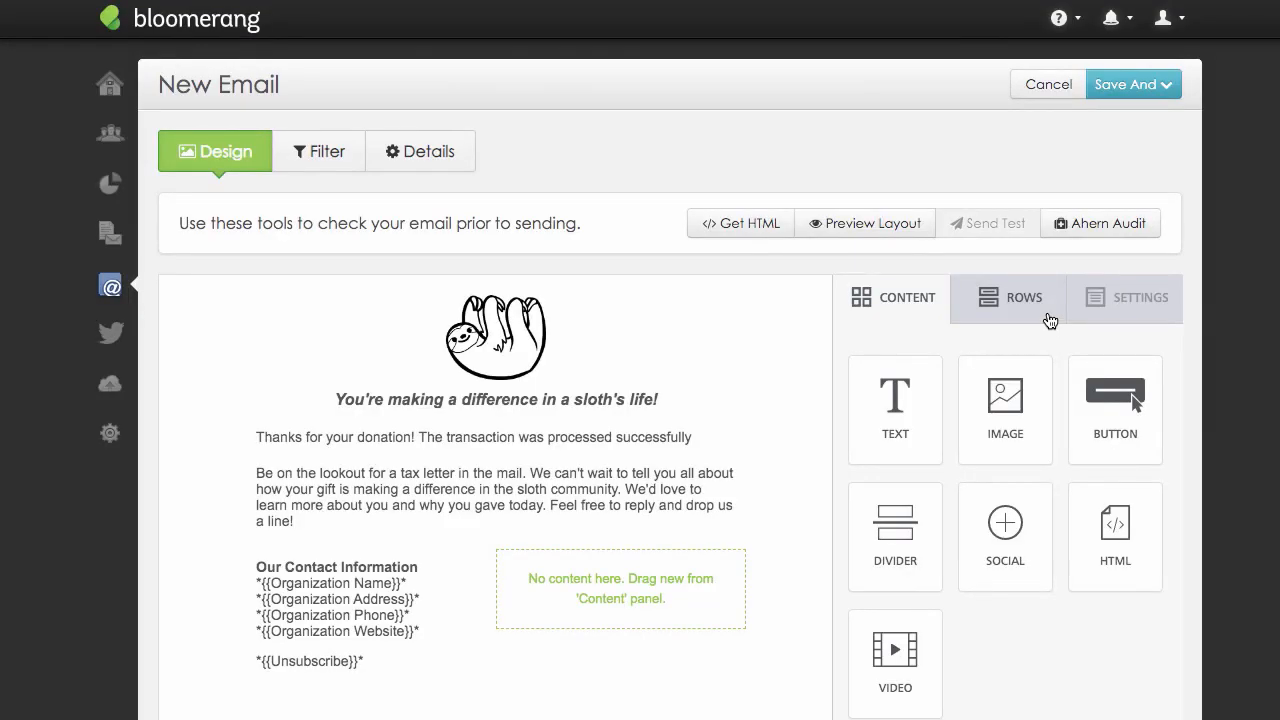
Add a narrow-and-wide two-column row beneath the message, fill it with an image and a text block, and place a divider above it.
{"action": "left_click", "coordinate": [1050, 318]}
{"action": "mouse_move", "coordinate": [1040, 480]}
{"action": "left_mouse_down"}
{"action": "mouse_move", "coordinate": [720, 531]}
{"action": "mouse_move", "coordinate": [737, 545]}
{"action": "left_mouse_up"}
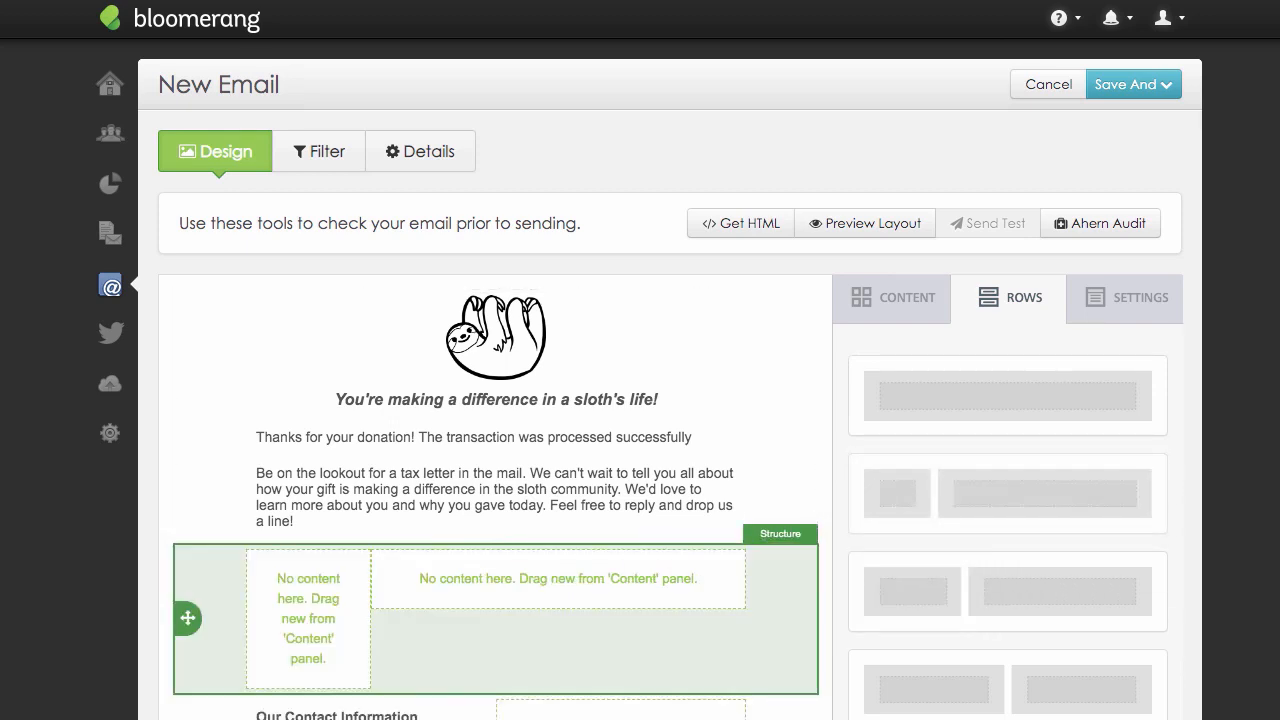
{"action": "left_click", "coordinate": [887, 312]}
{"action": "left_click_drag", "start_coordinate": [1005, 400], "coordinate": [300, 605]}
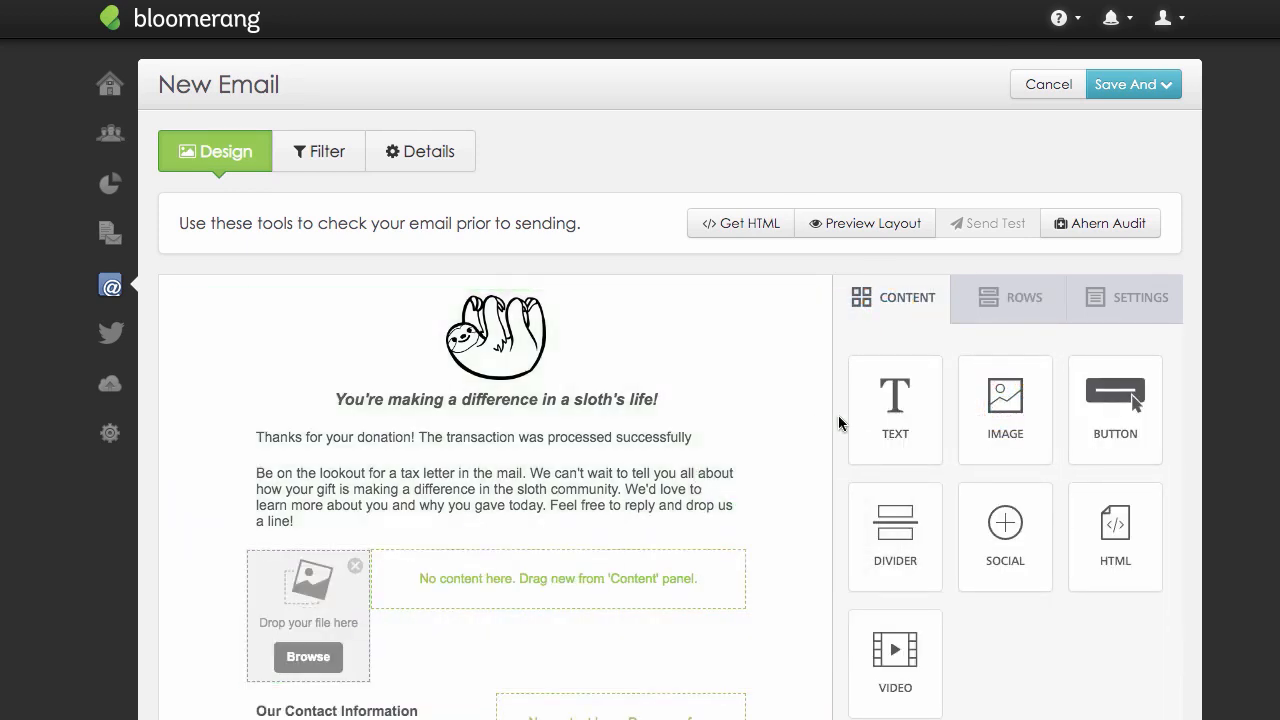
{"action": "left_click_drag", "start_coordinate": [857, 400], "coordinate": [666, 548]}
{"action": "left_click_drag", "start_coordinate": [880, 535], "coordinate": [608, 544]}
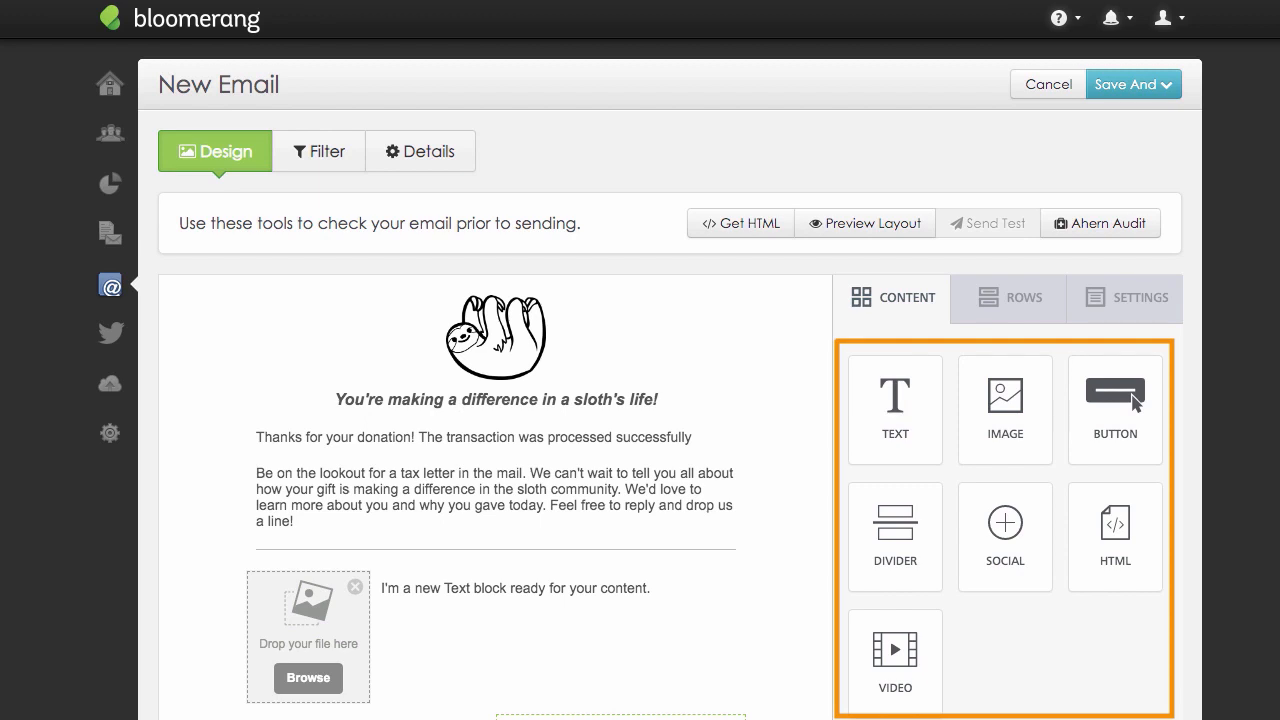
Examine the email's general options for content area width, background colors, default font and link color.
{"action": "left_click", "coordinate": [1170, 299]}
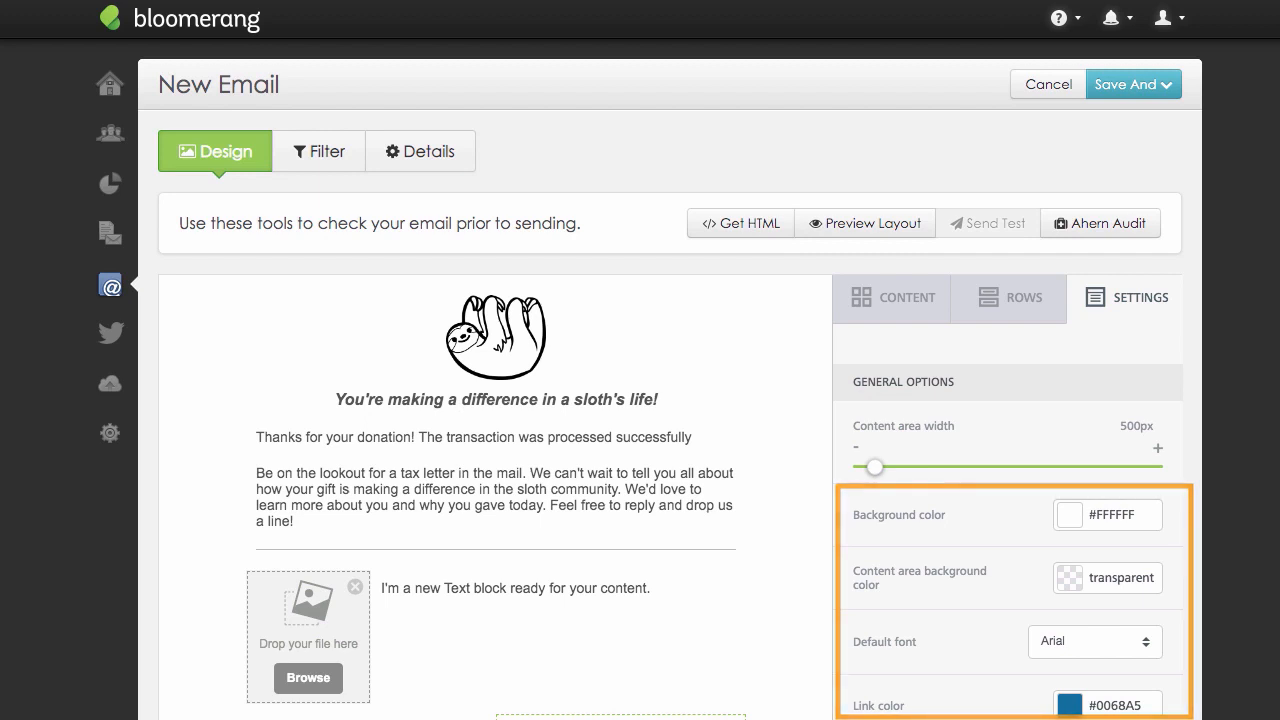
{"action": "scroll", "coordinate": [640, 400], "scroll_direction": "down", "scroll_amount": 3}
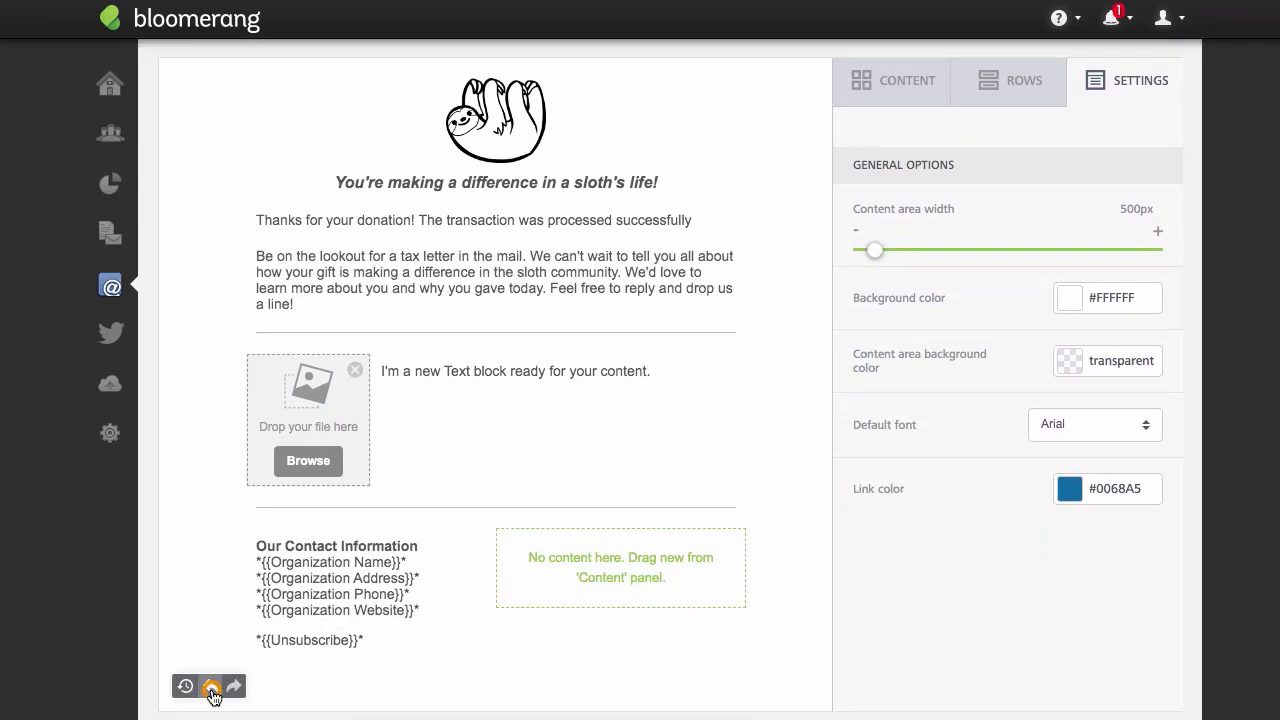
Undo the last design edit and use the edit history to return the email to its Row Dropped state.
{"action": "left_click", "coordinate": [210, 686]}
{"action": "left_click", "coordinate": [185, 686]}
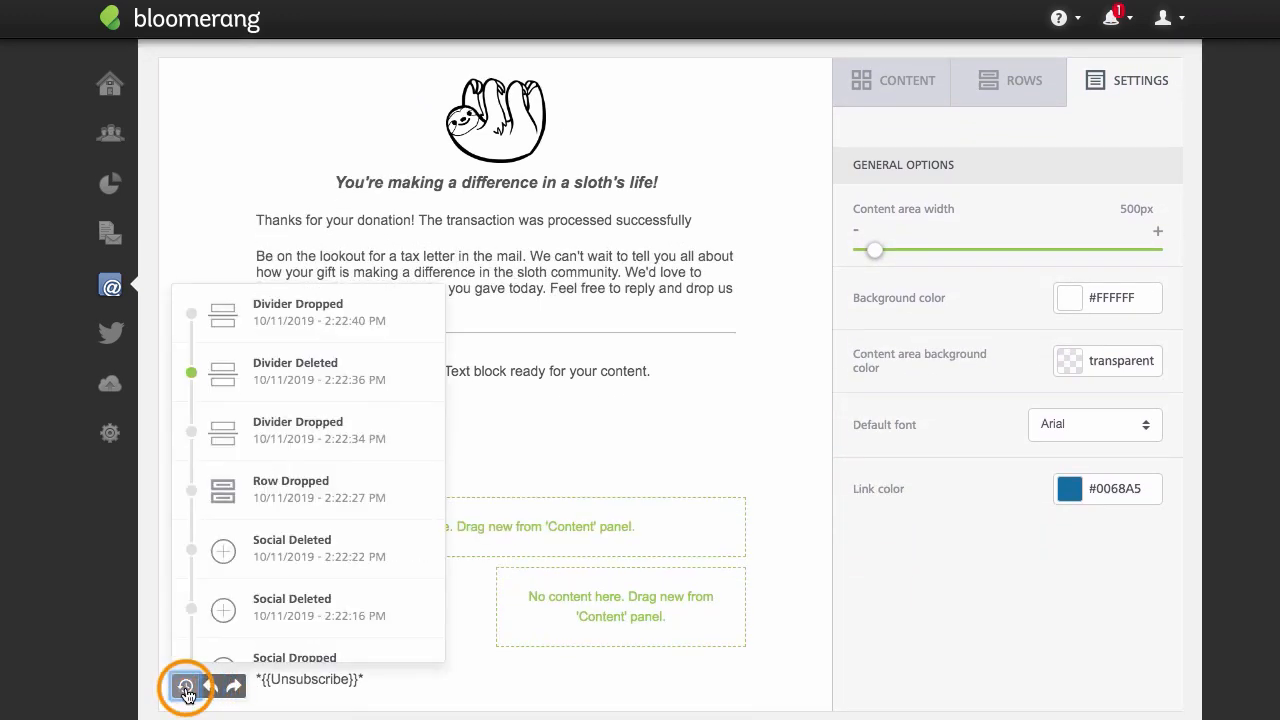
{"action": "left_click", "coordinate": [263, 486]}
{"action": "left_click", "coordinate": [186, 688]}
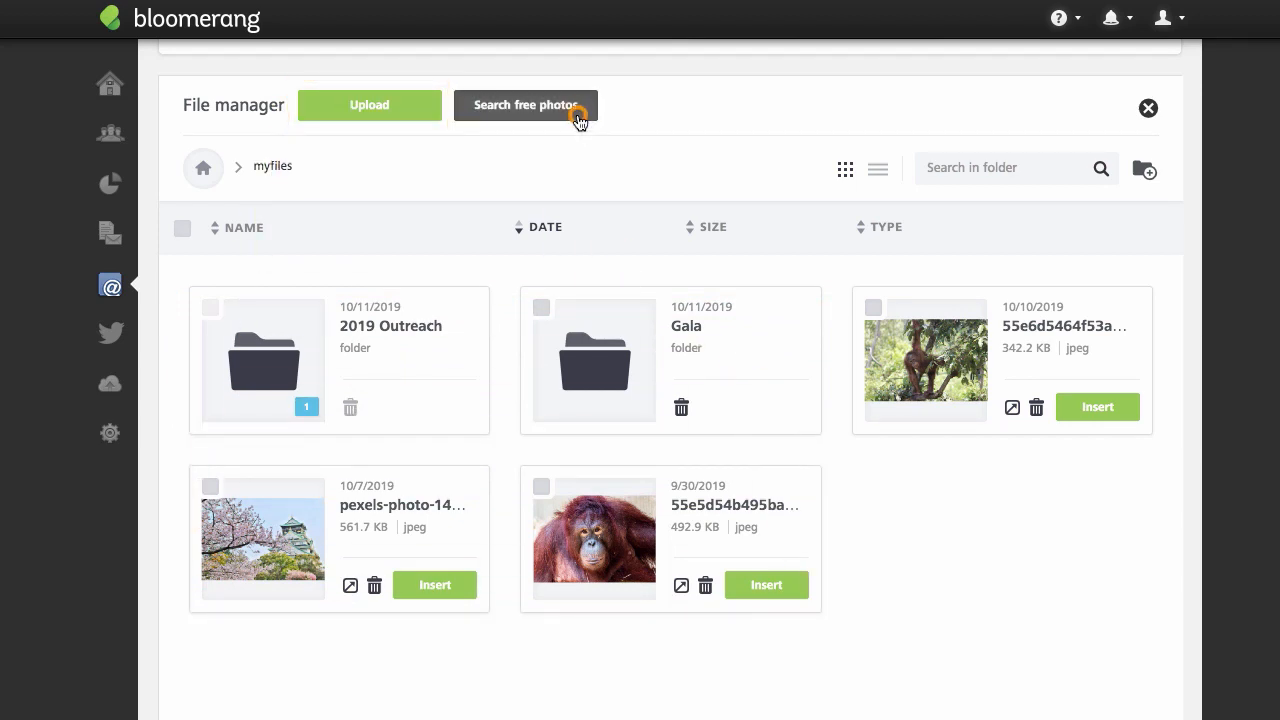
Search the free stock photos for "orangutan" from the email's file manager.
{"action": "left_click", "coordinate": [580, 116]}
{"action": "left_click", "coordinate": [664, 482]}
{"action": "type", "text": "ar"}
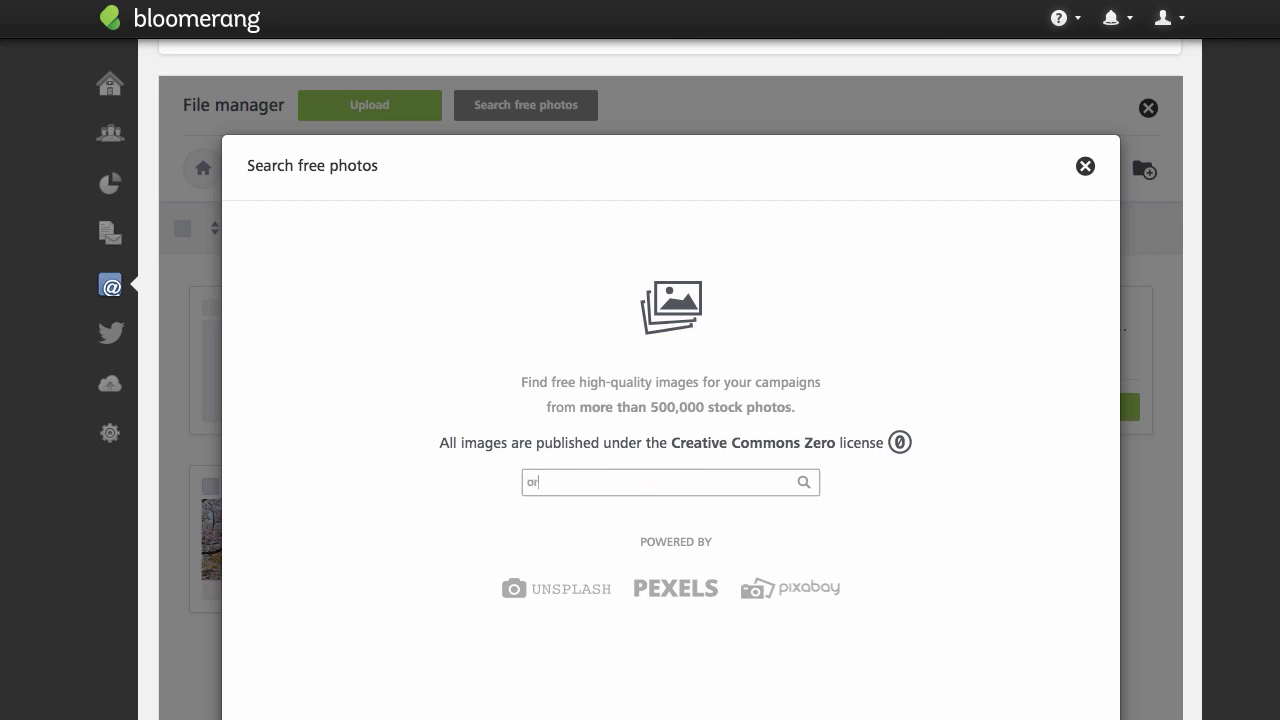
{"action": "type", "text": "angutan"}
{"action": "key", "text": "Return"}
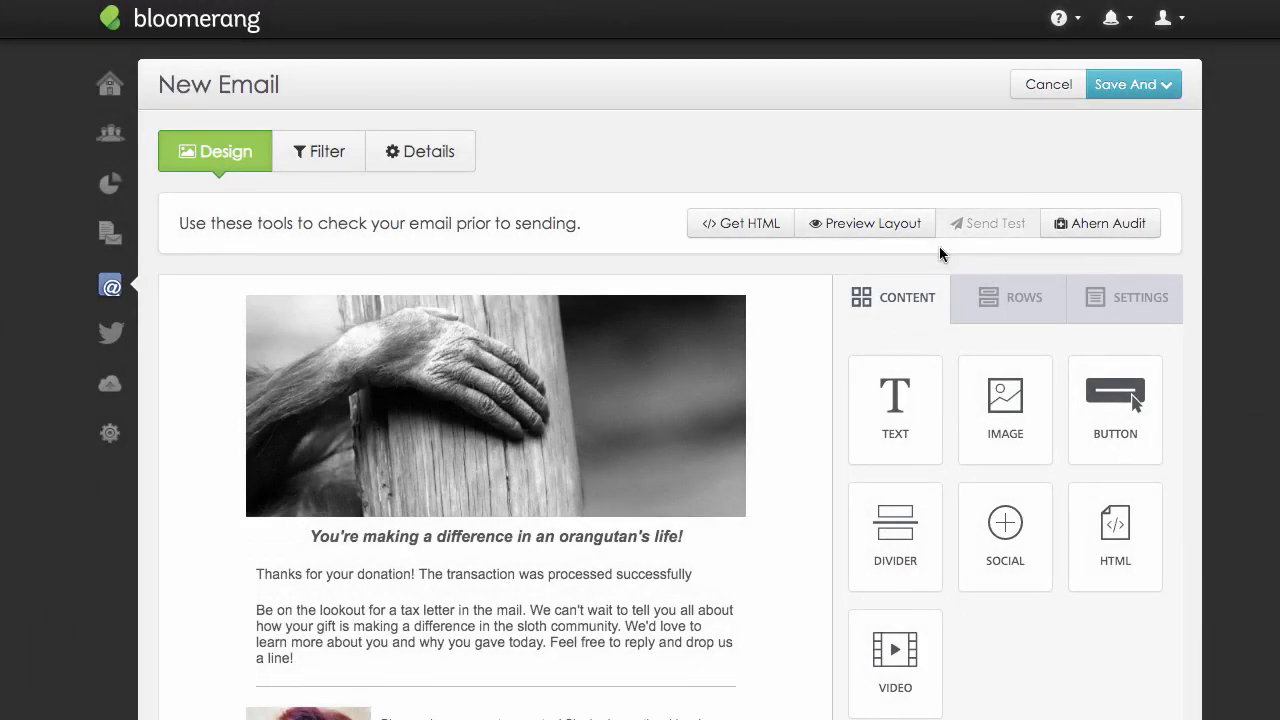
Preview the email layout in both desktop and mobile views, checking the full length of each.
{"action": "left_click", "coordinate": [922, 225]}
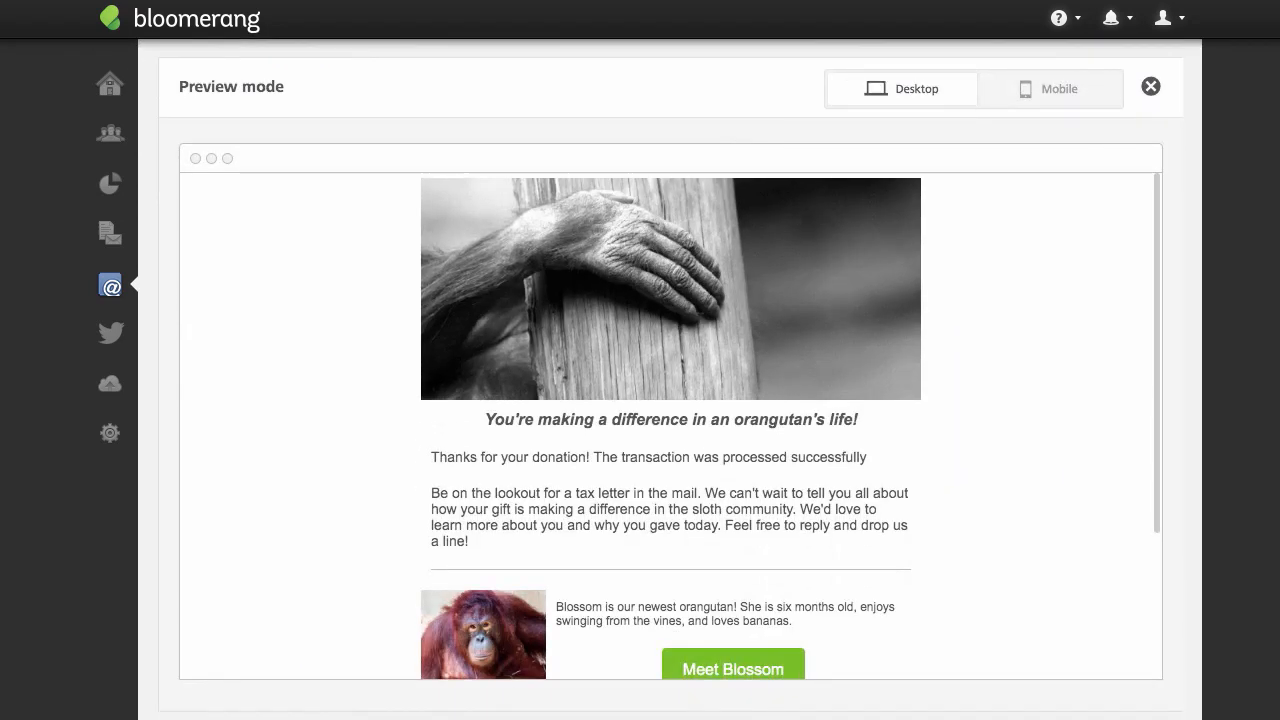
{"action": "scroll", "coordinate": [670, 450], "scroll_direction": "down", "scroll_amount": 3}
{"action": "left_click", "coordinate": [1071, 103]}
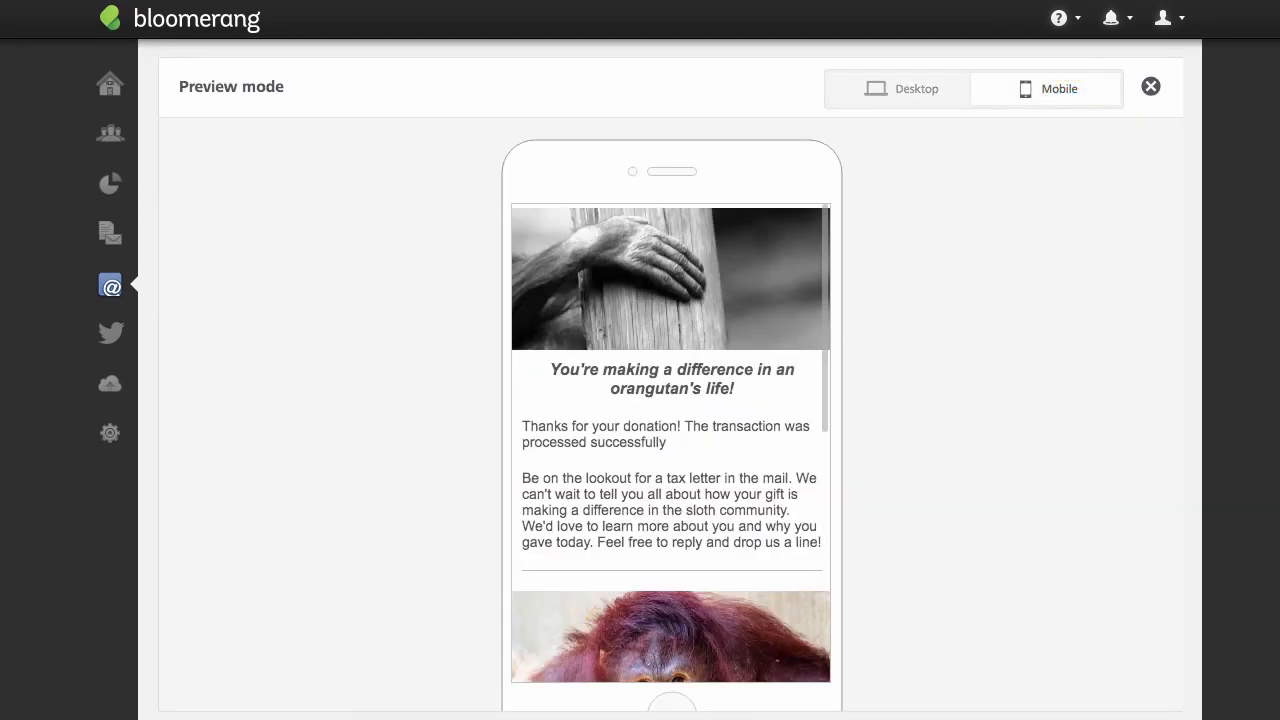
{"action": "scroll", "coordinate": [670, 450], "scroll_direction": "down", "scroll_amount": 5}
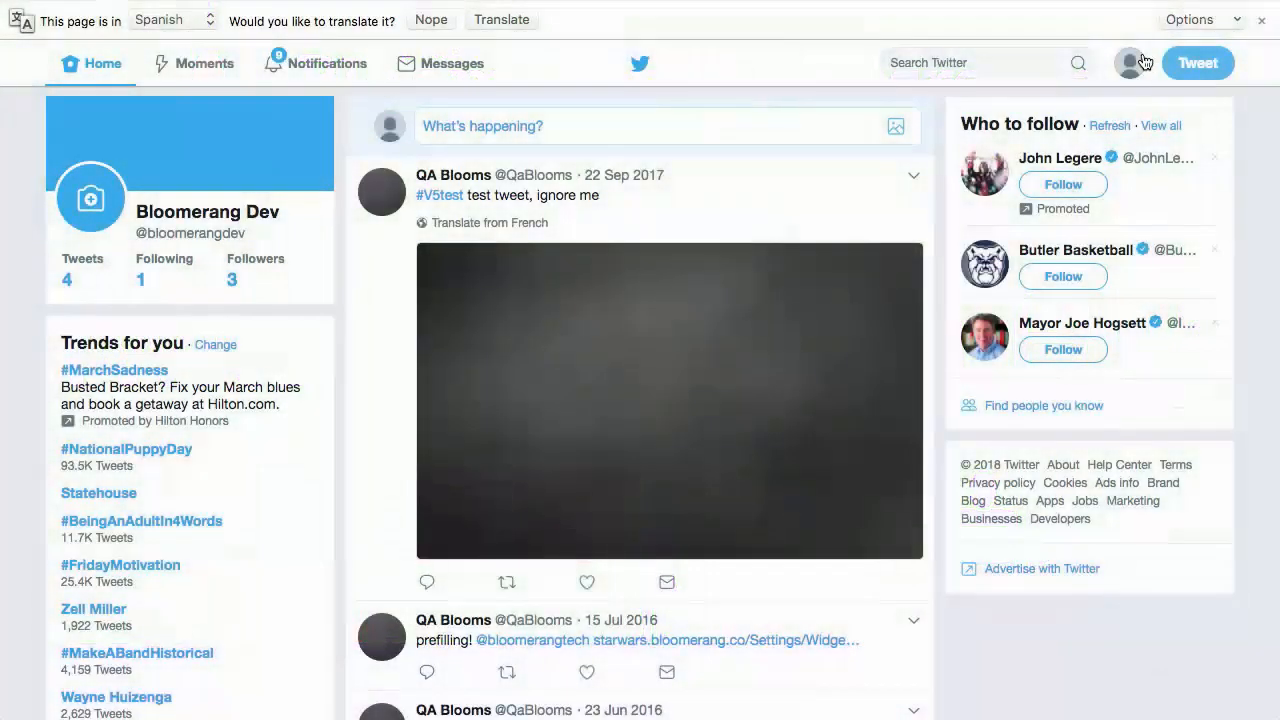
On the Twitter website, log out of the account that is currently signed in.
{"action": "left_click", "coordinate": [1141, 62]}
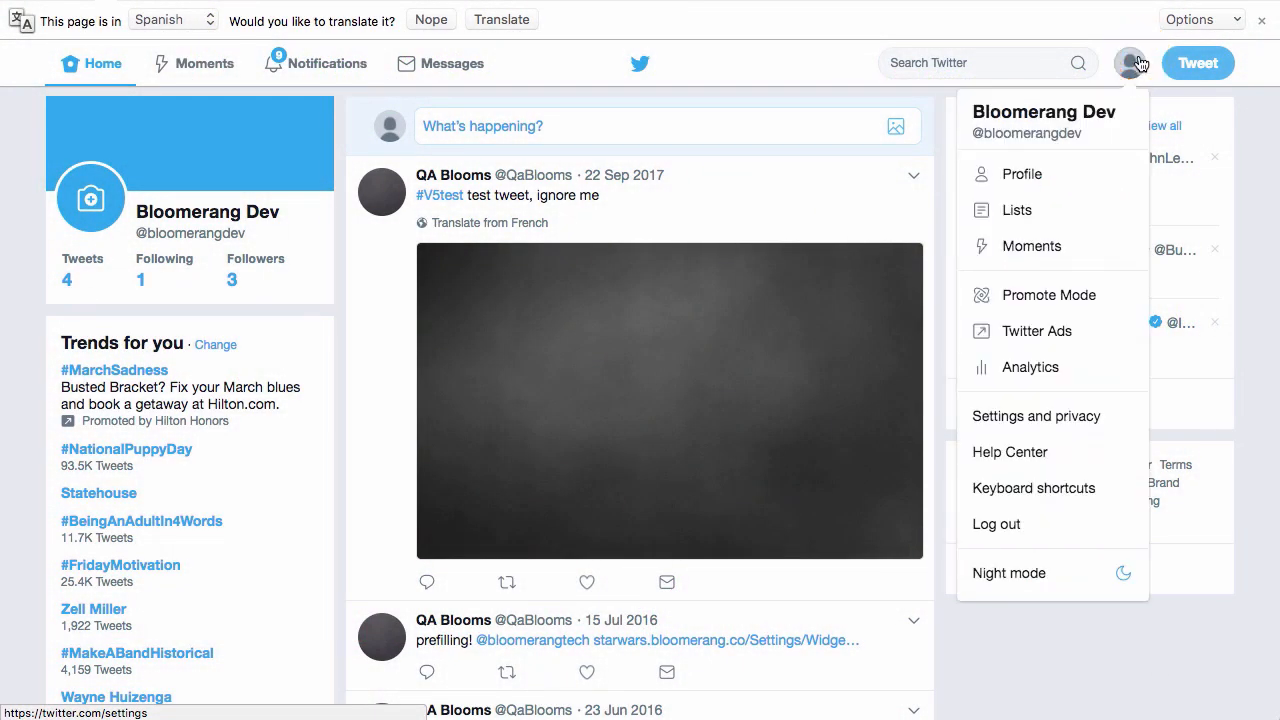
{"action": "left_click", "coordinate": [1104, 526]}
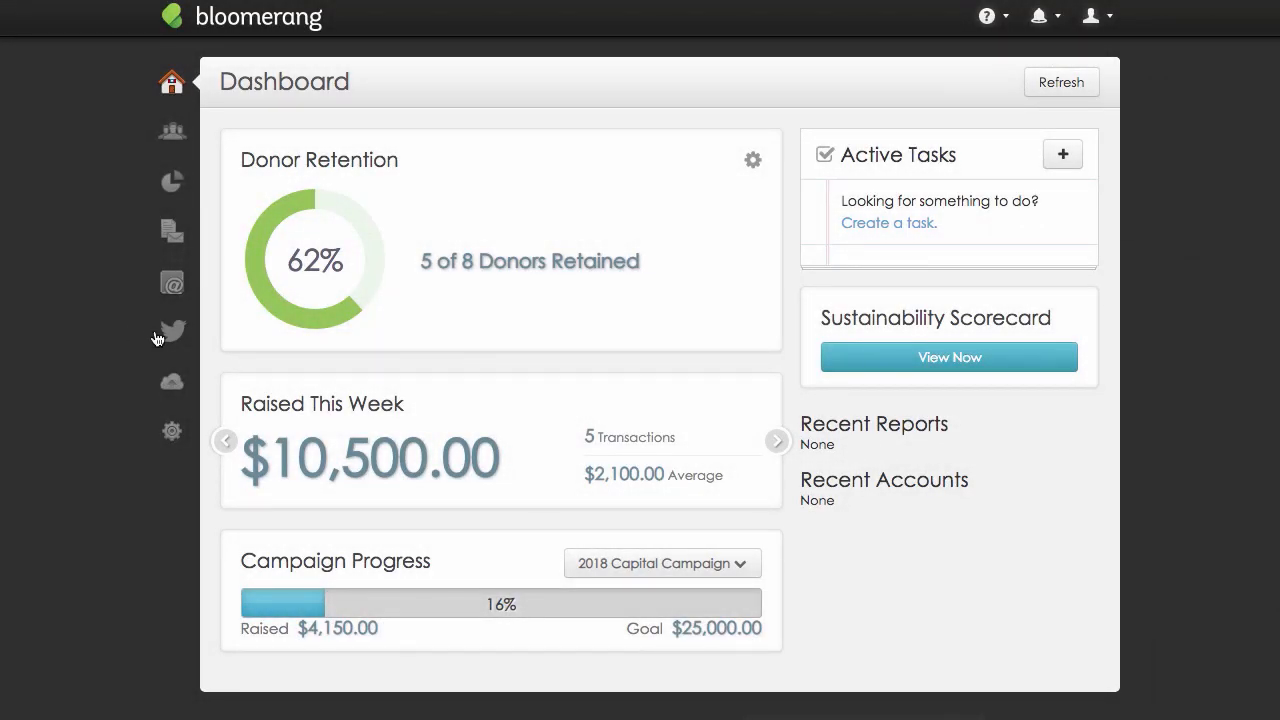
Authorize Bloomerang to use the organization's Twitter account for the Twitter Listening Hub and display the collected tweets.
{"action": "left_click", "coordinate": [175, 334]}
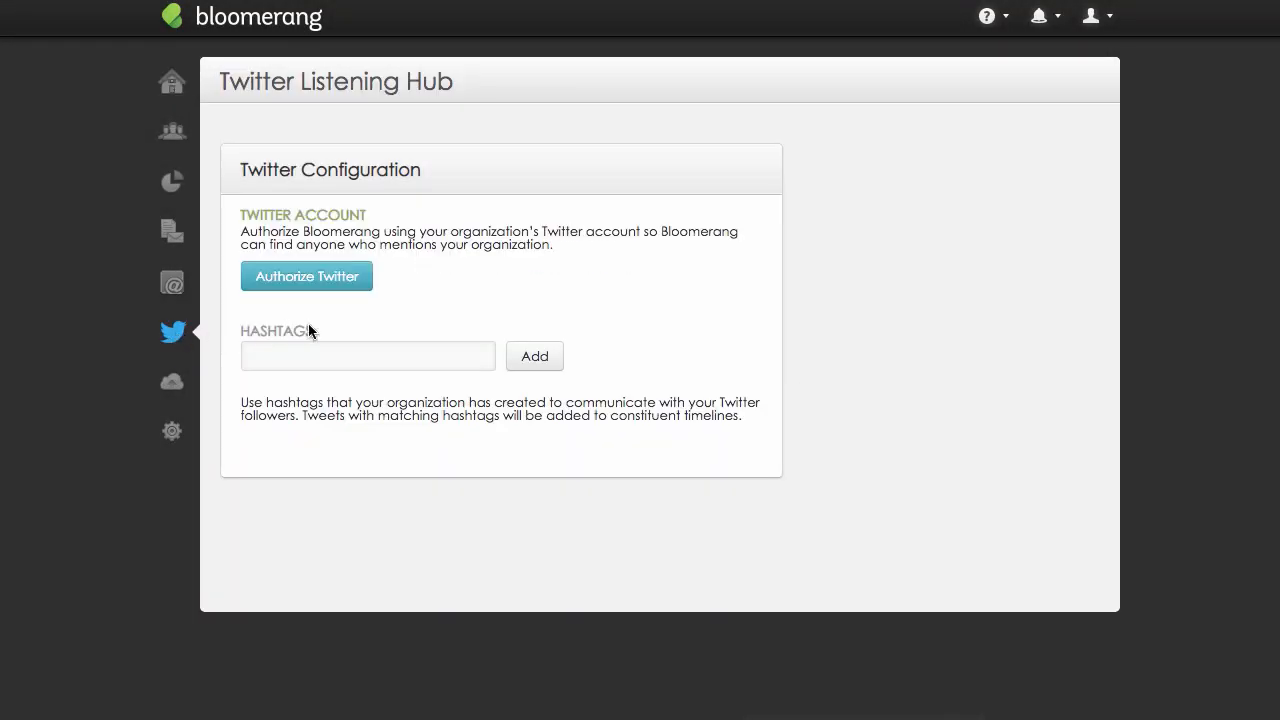
{"action": "left_click", "coordinate": [350, 280]}
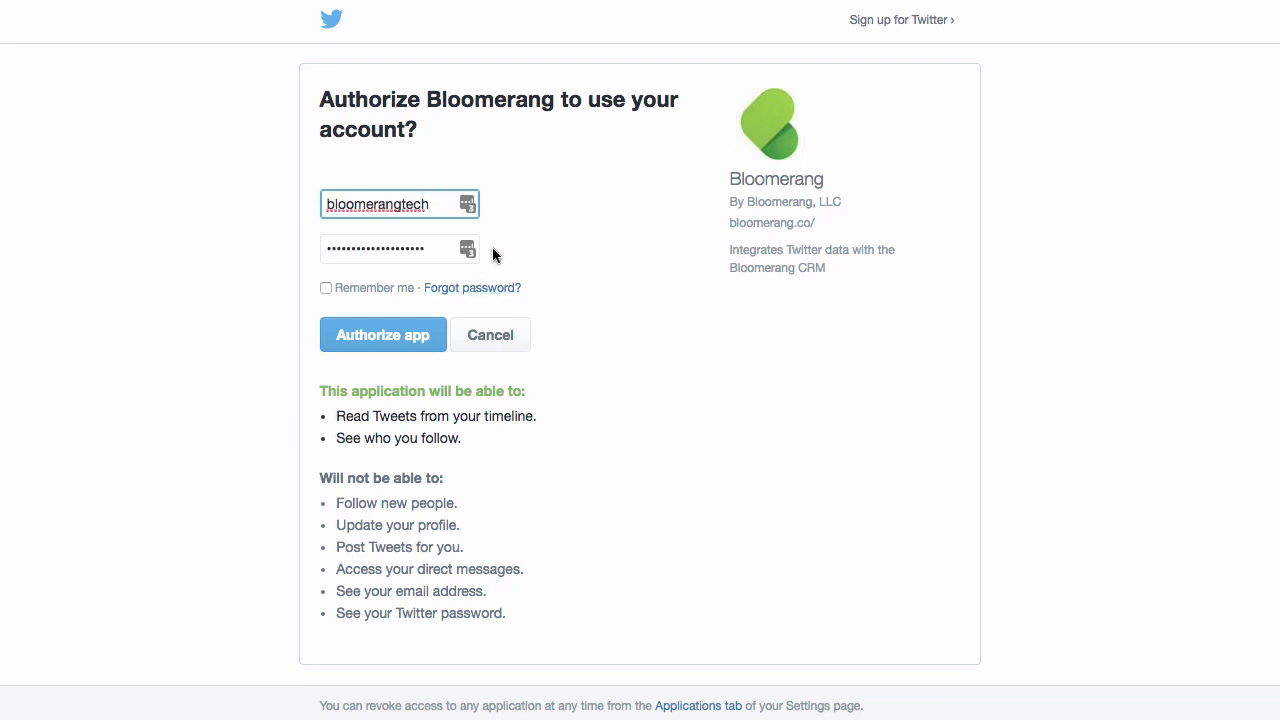
{"action": "left_click", "coordinate": [437, 346]}
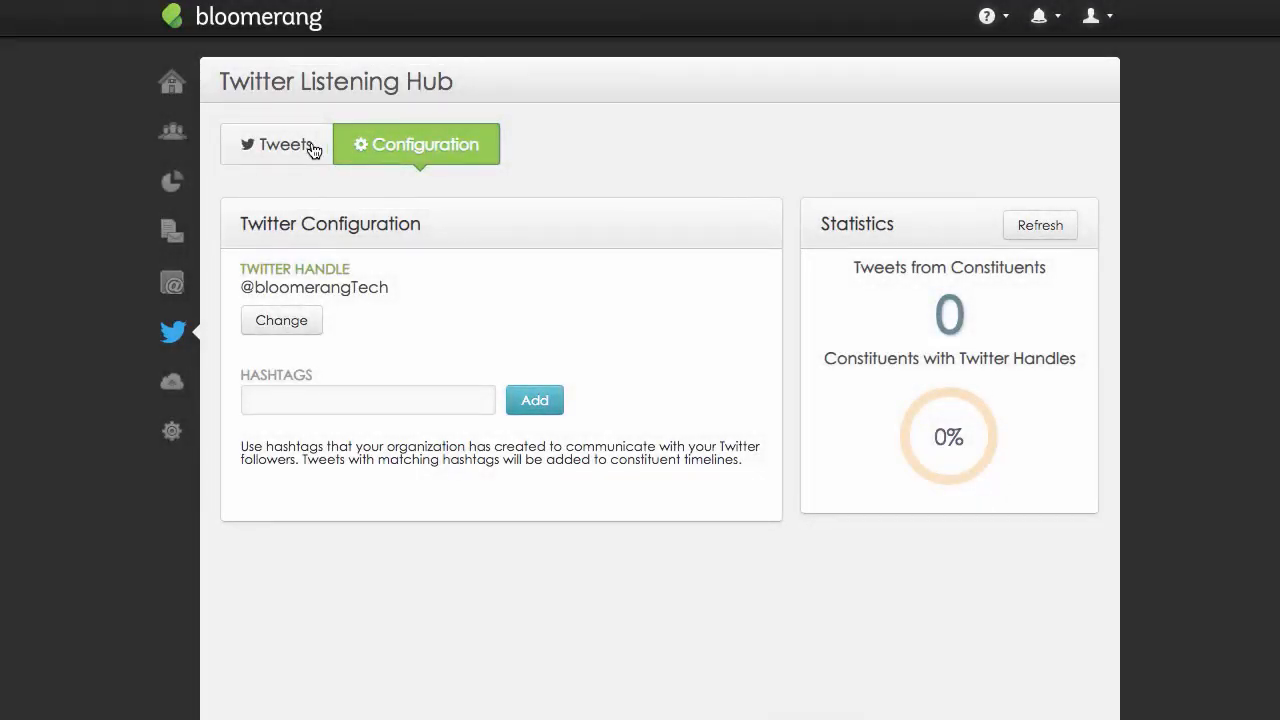
{"action": "left_click", "coordinate": [312, 146]}
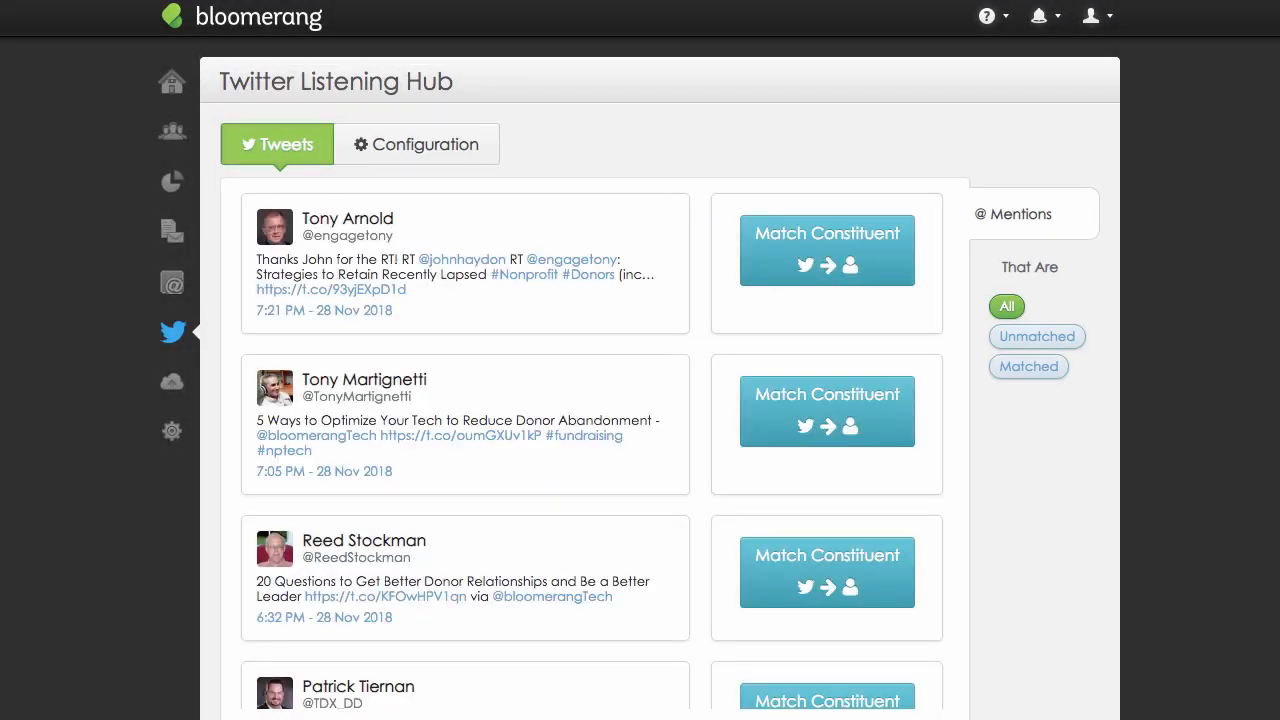
Add the hashtags bloomerangtech and BloomCon to the Twitter Listening Hub configuration.
{"action": "left_click", "coordinate": [457, 144]}
{"action": "left_click", "coordinate": [437, 394]}
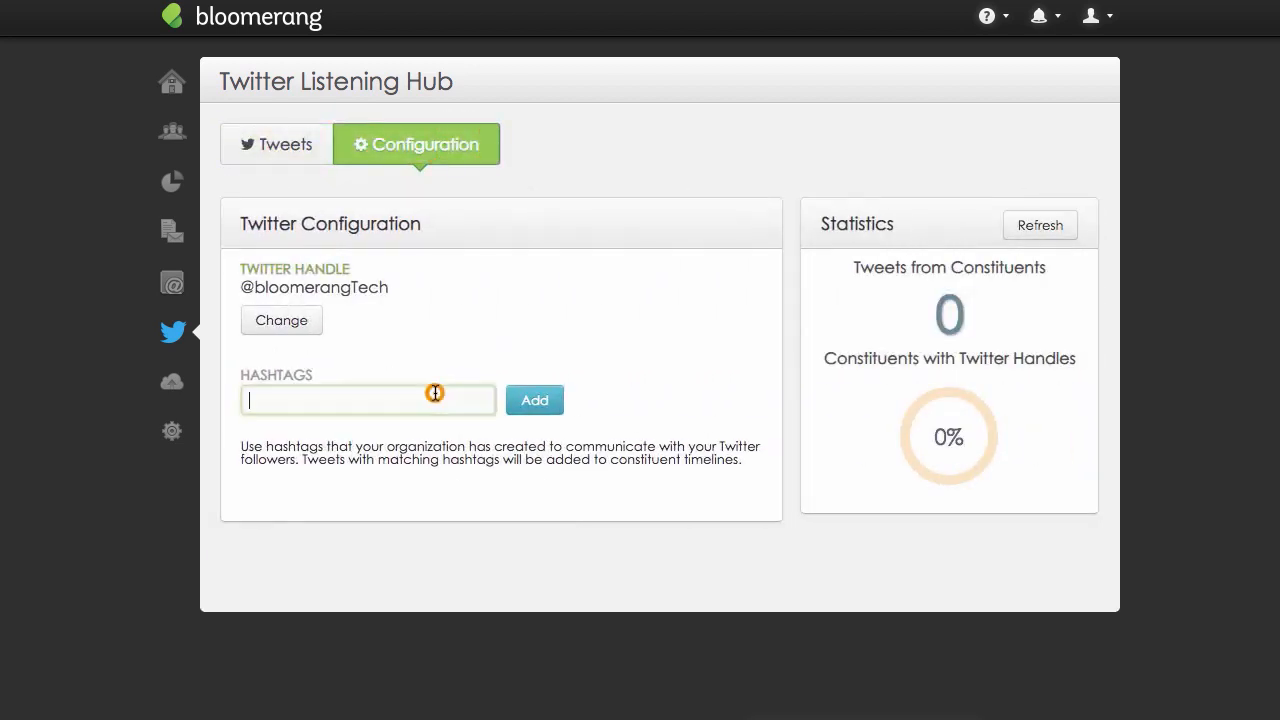
{"action": "type", "text": "bloomerang"}
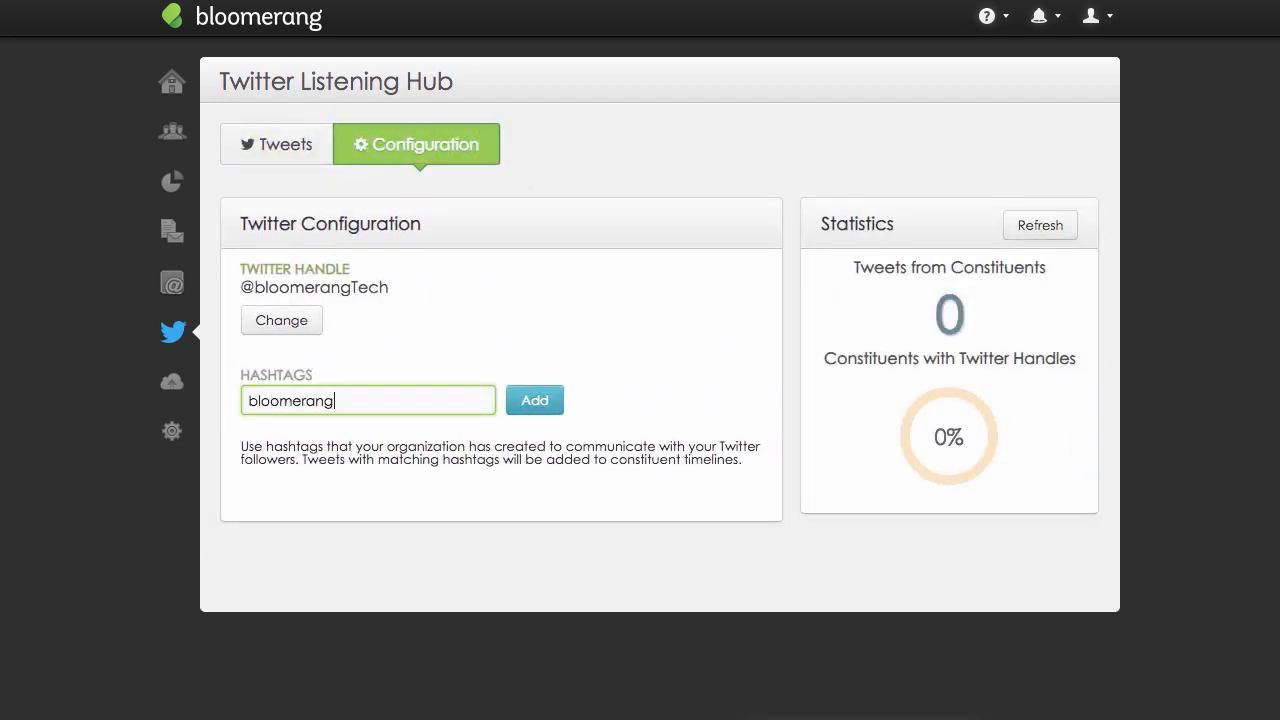
{"action": "type", "text": "tech"}
{"action": "key", "text": "Return"}
{"action": "type", "text": "Bl"}
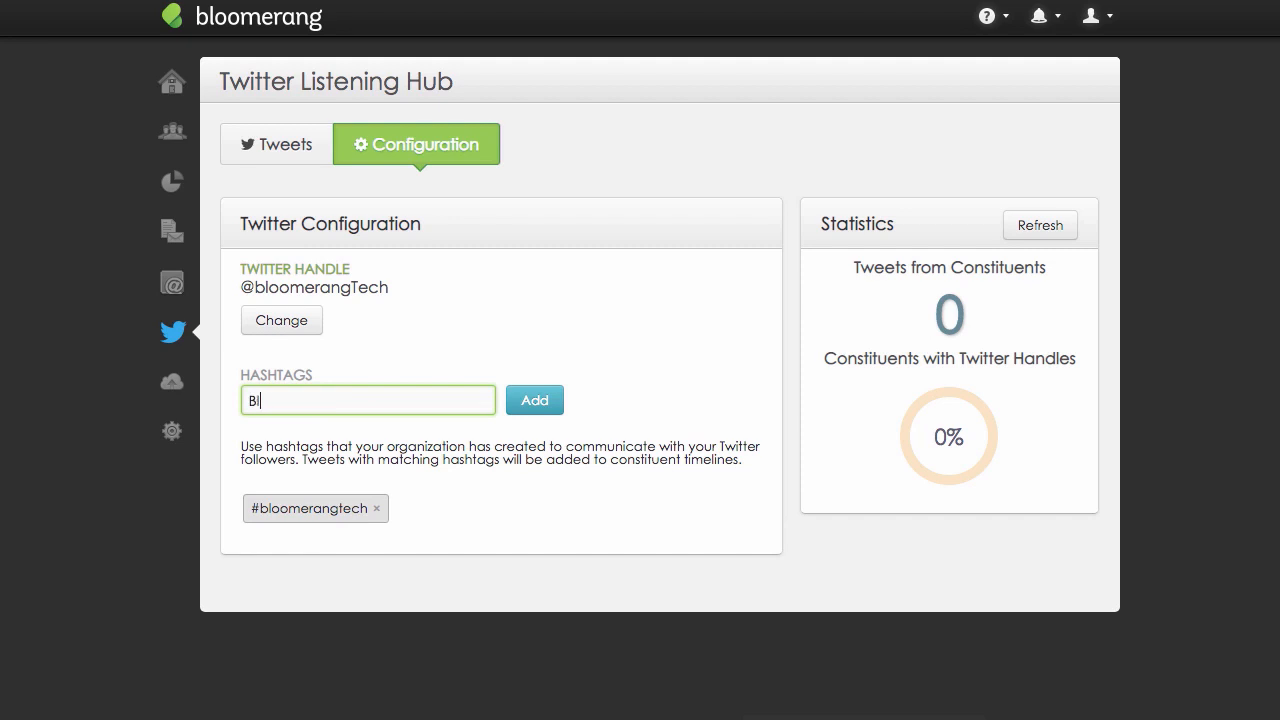
{"action": "type", "text": "oomCon"}
{"action": "left_click", "coordinate": [560, 401]}
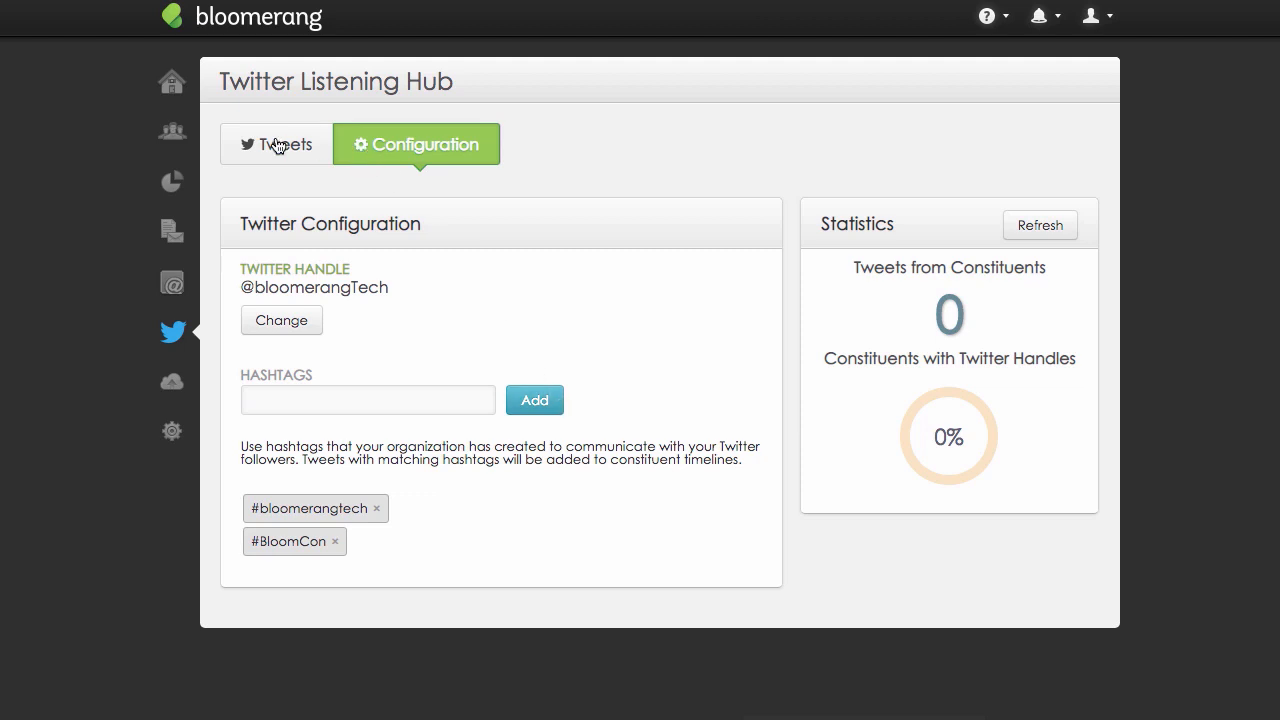
Review the hub's collected tweets by mentions and hashtags, along with the matched and unmatched filters.
{"action": "left_click", "coordinate": [278, 146]}
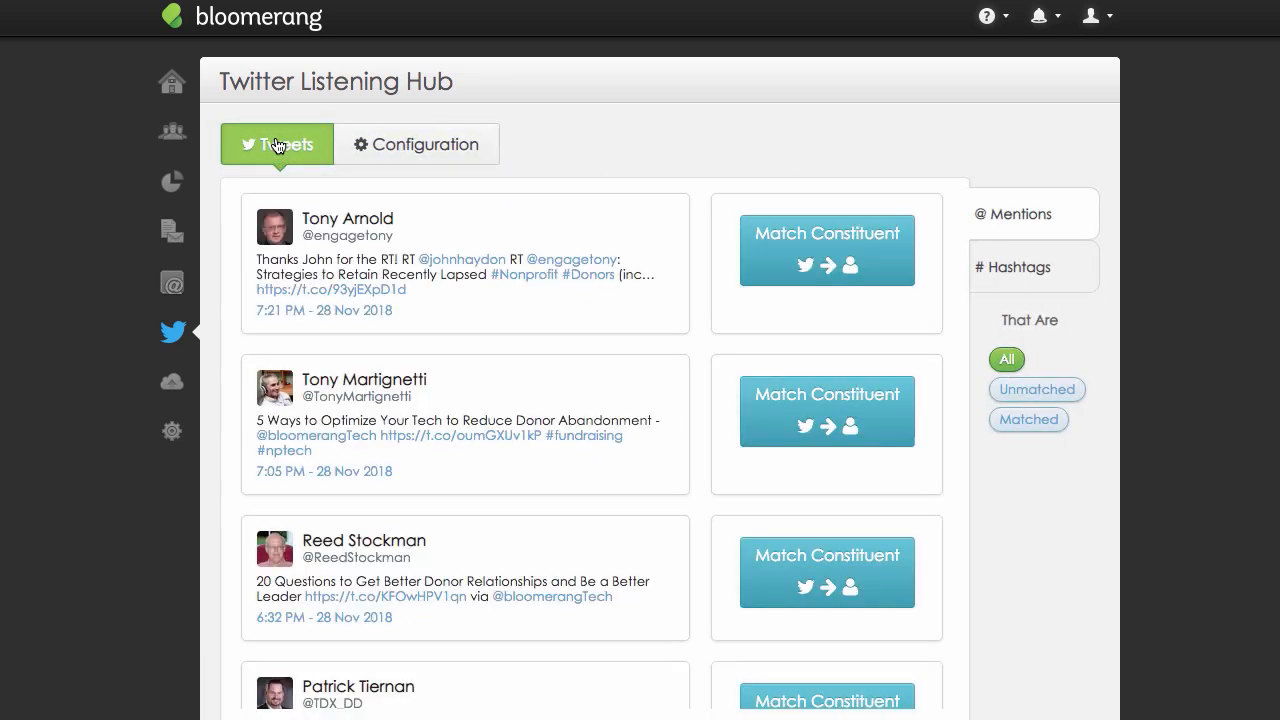
{"action": "left_click", "coordinate": [1007, 260]}
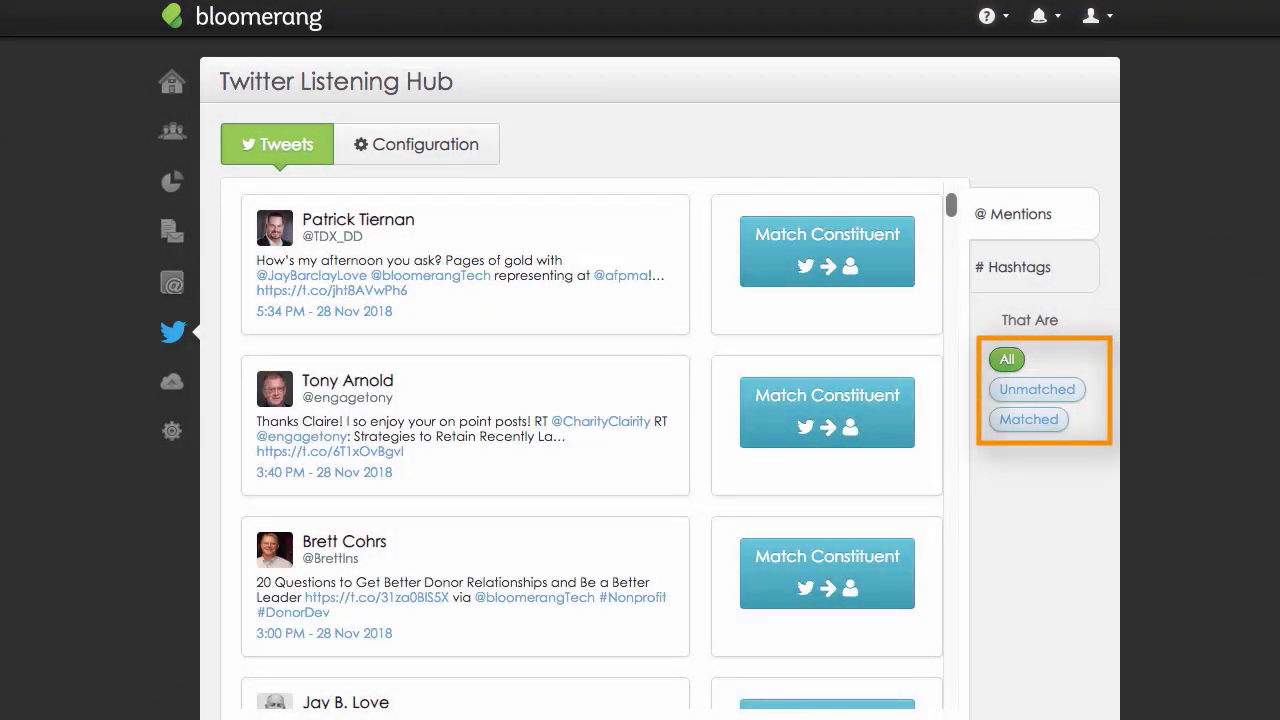
Match the author of the 1:30 PM, 28 Nov 2018 tweet to their existing constituent and open the November 28 mention in that constituent's timeline.
{"action": "scroll", "coordinate": [895, 454], "scroll_direction": "down", "scroll_amount": 3}
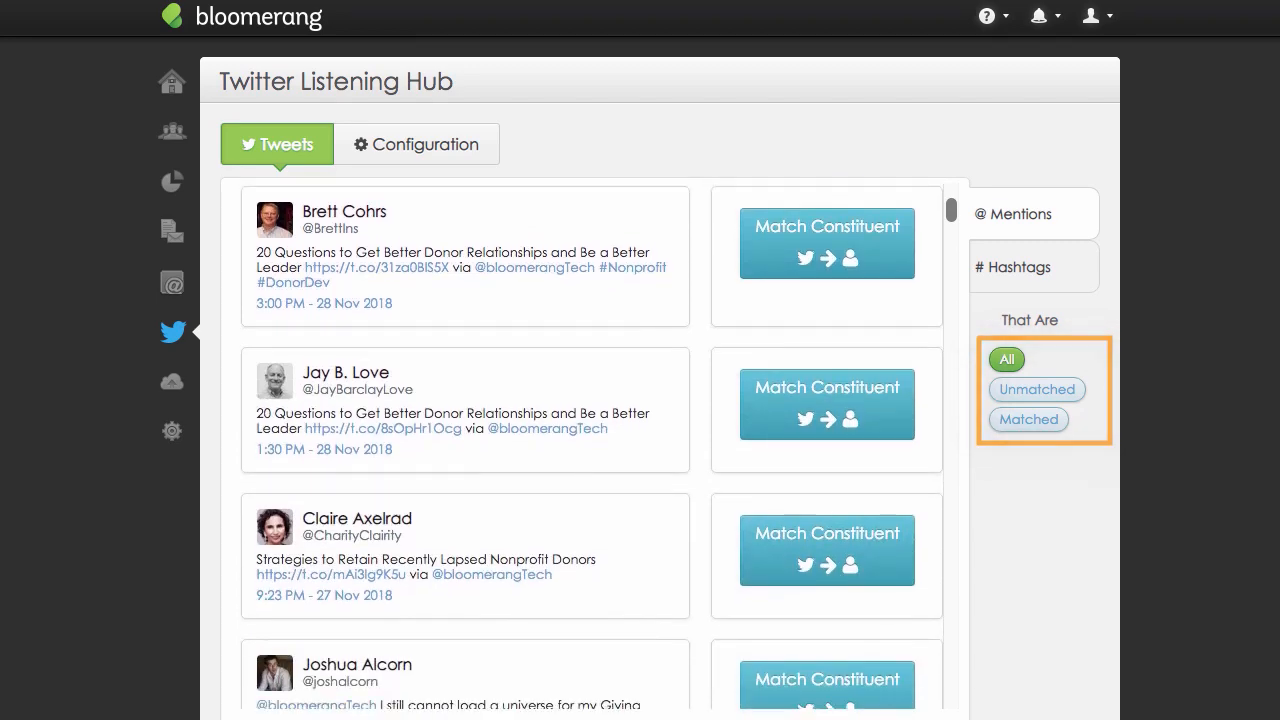
{"action": "left_click", "coordinate": [896, 422]}
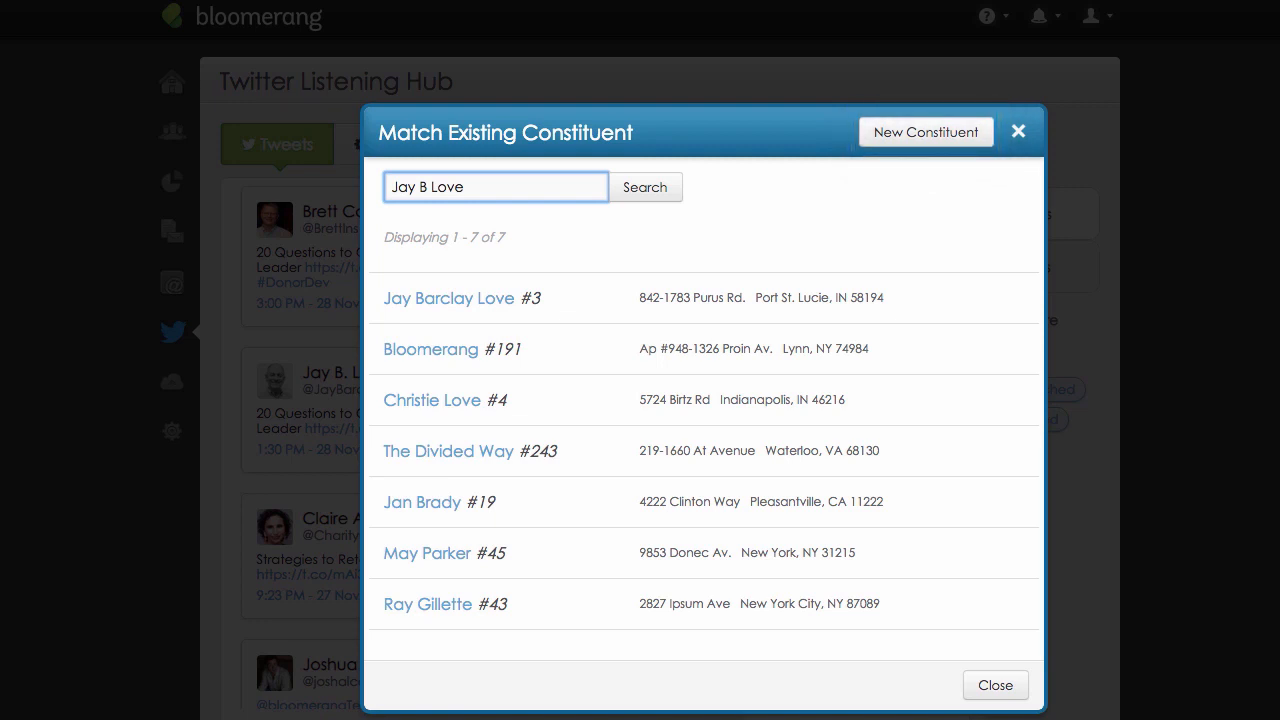
{"action": "left_click", "coordinate": [492, 298]}
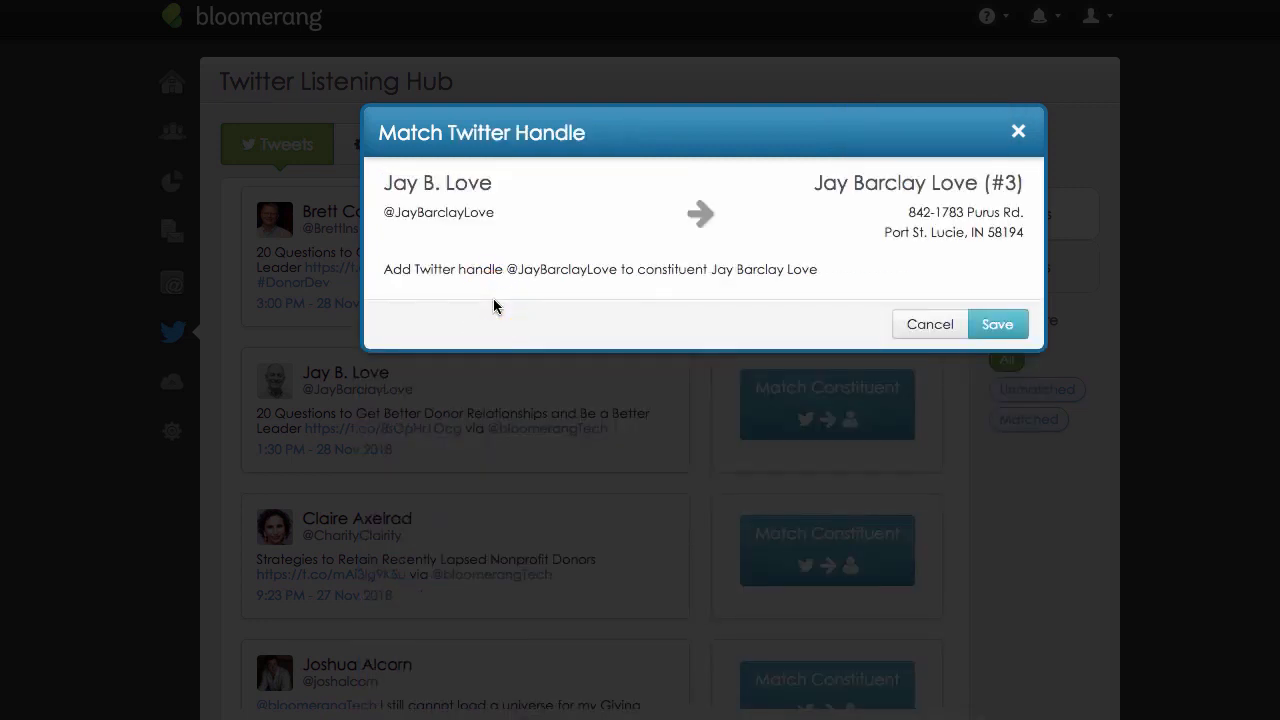
{"action": "left_click", "coordinate": [1015, 330]}
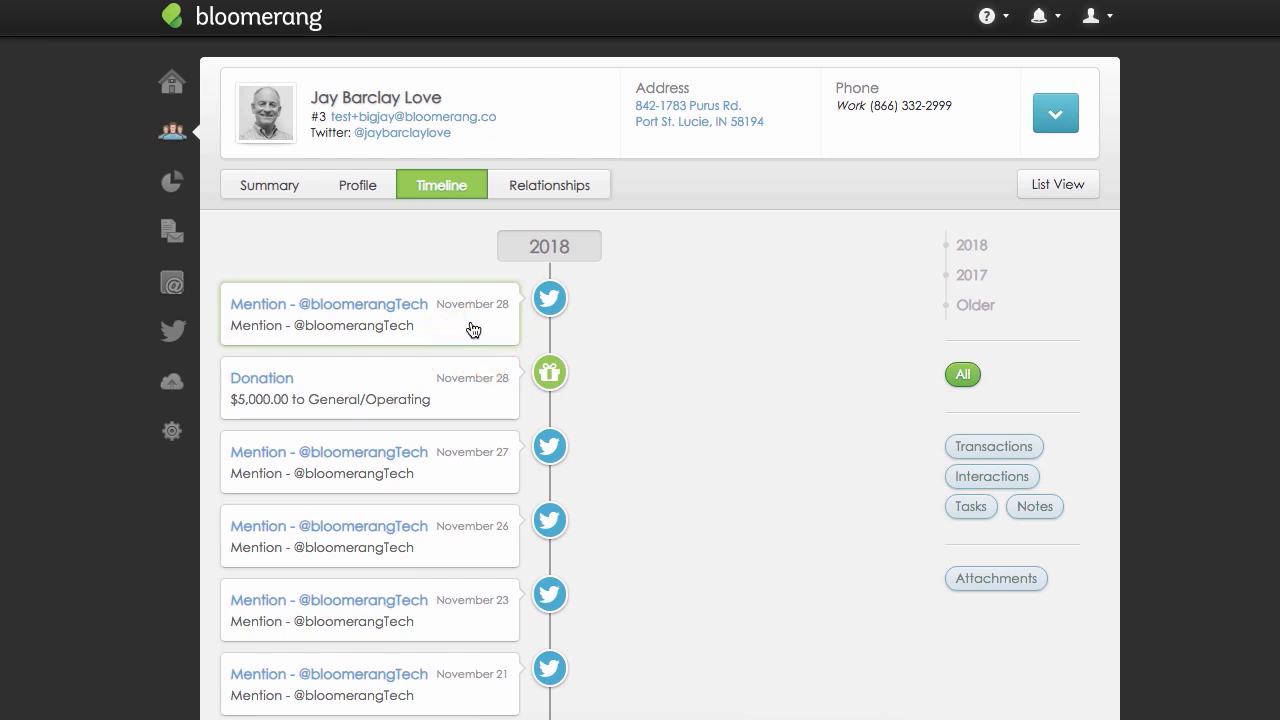
{"action": "left_click", "coordinate": [473, 330]}
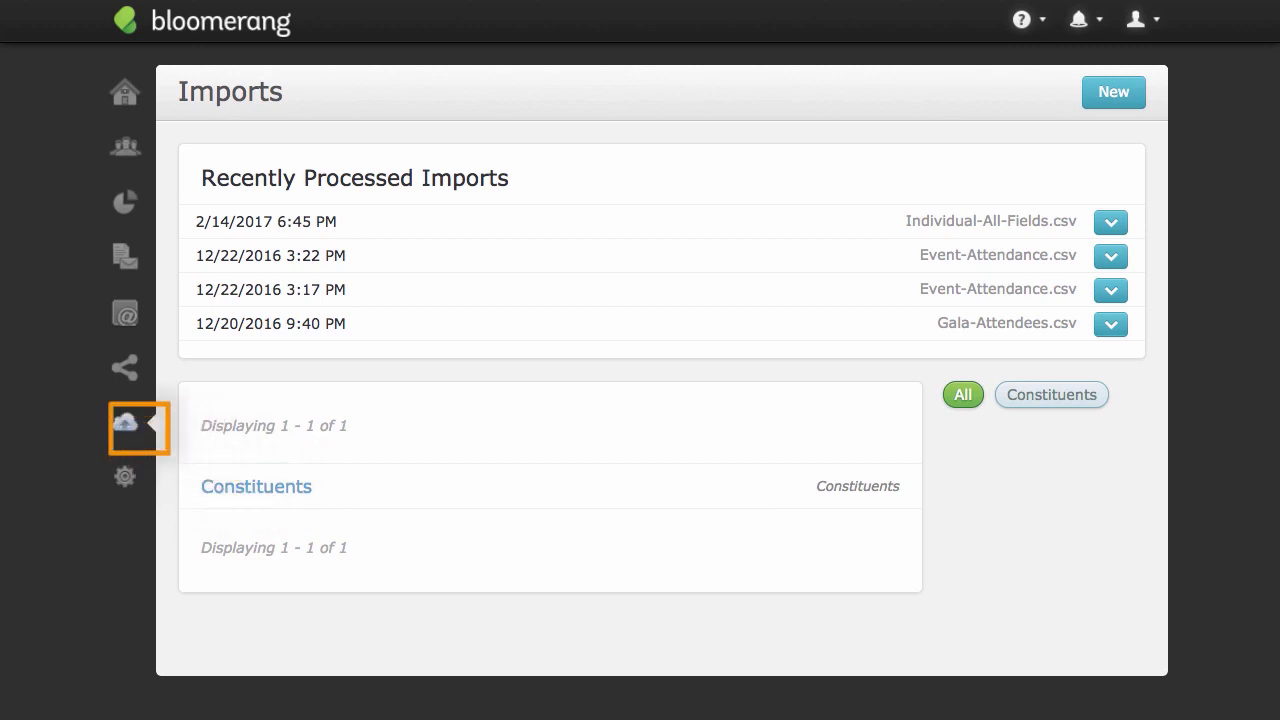
Create a new import named Donations for donations from individual constituents and upload the DonationsImport file.
{"action": "left_click", "coordinate": [1114, 100]}
{"action": "type", "text": "Donations"}
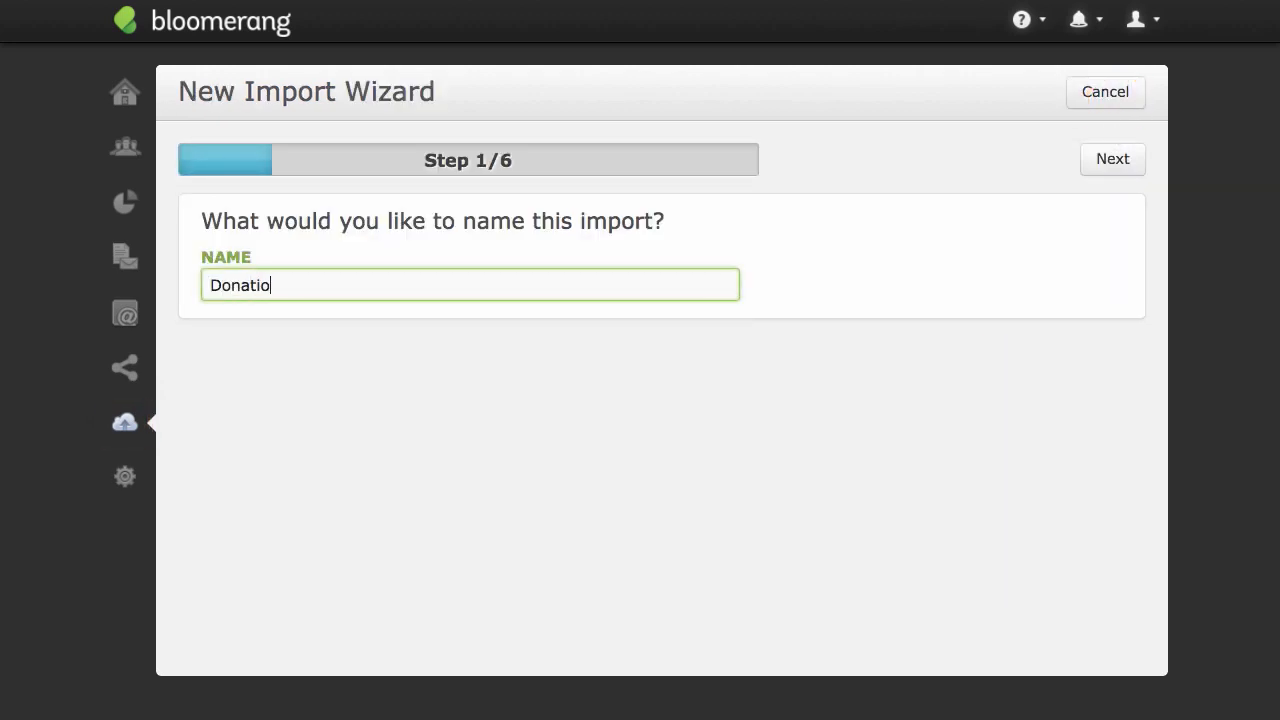
{"action": "left_click", "coordinate": [1115, 170]}
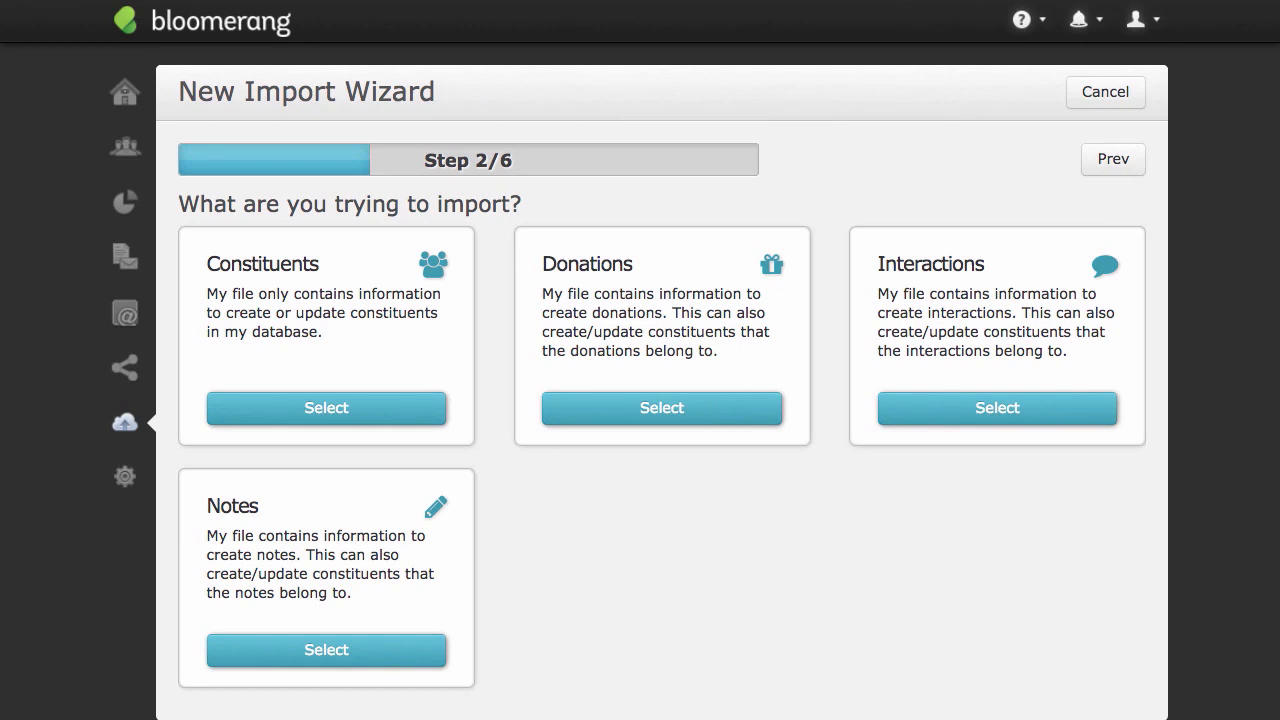
{"action": "left_click", "coordinate": [743, 416]}
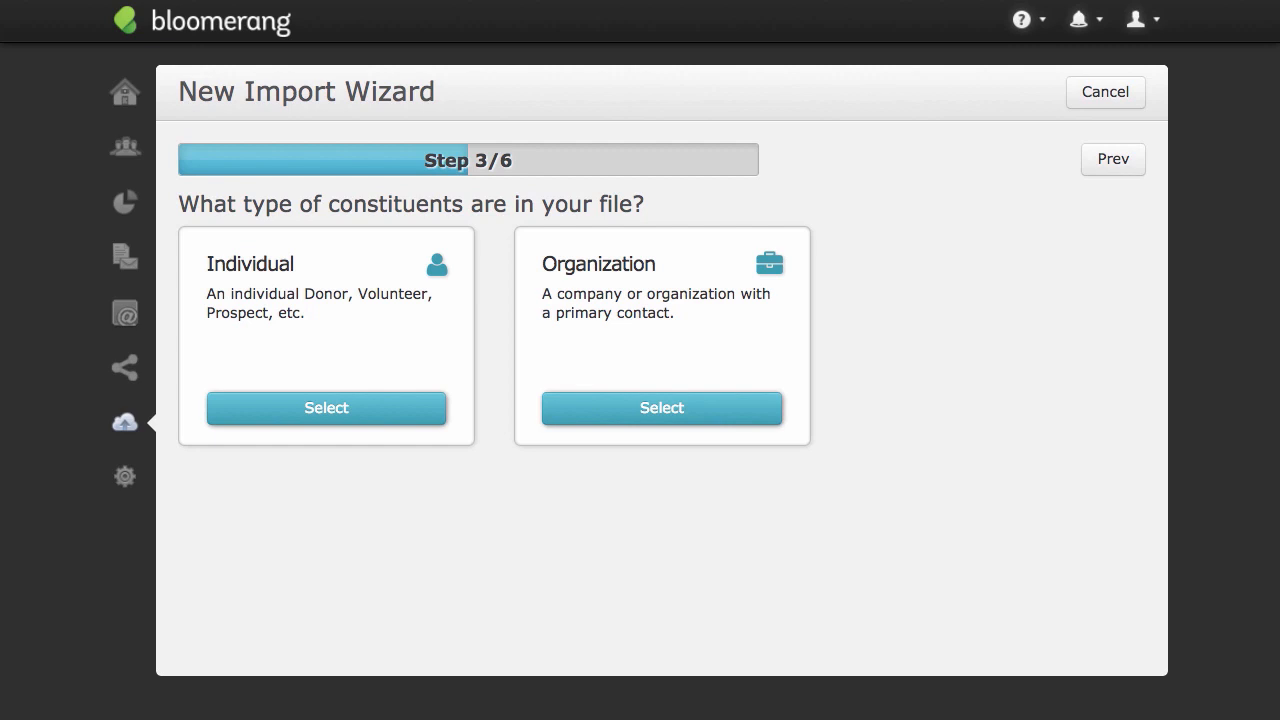
{"action": "left_click", "coordinate": [403, 410]}
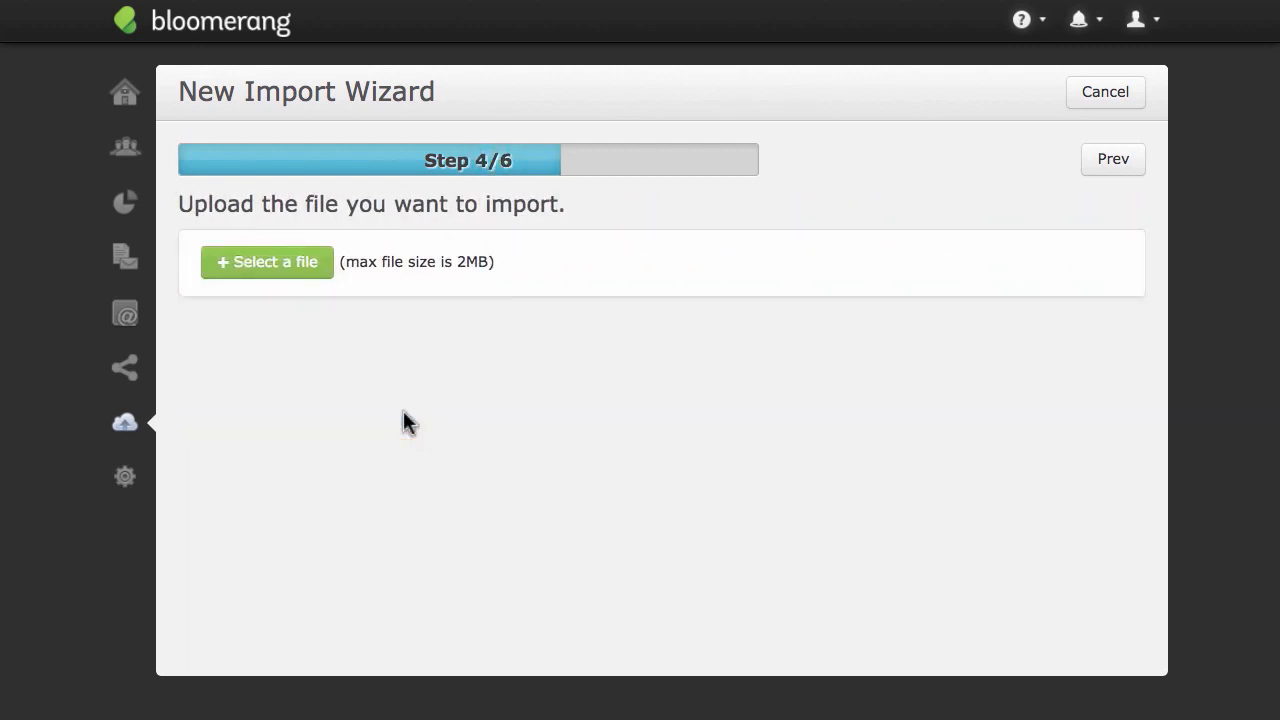
{"action": "left_click", "coordinate": [322, 268]}
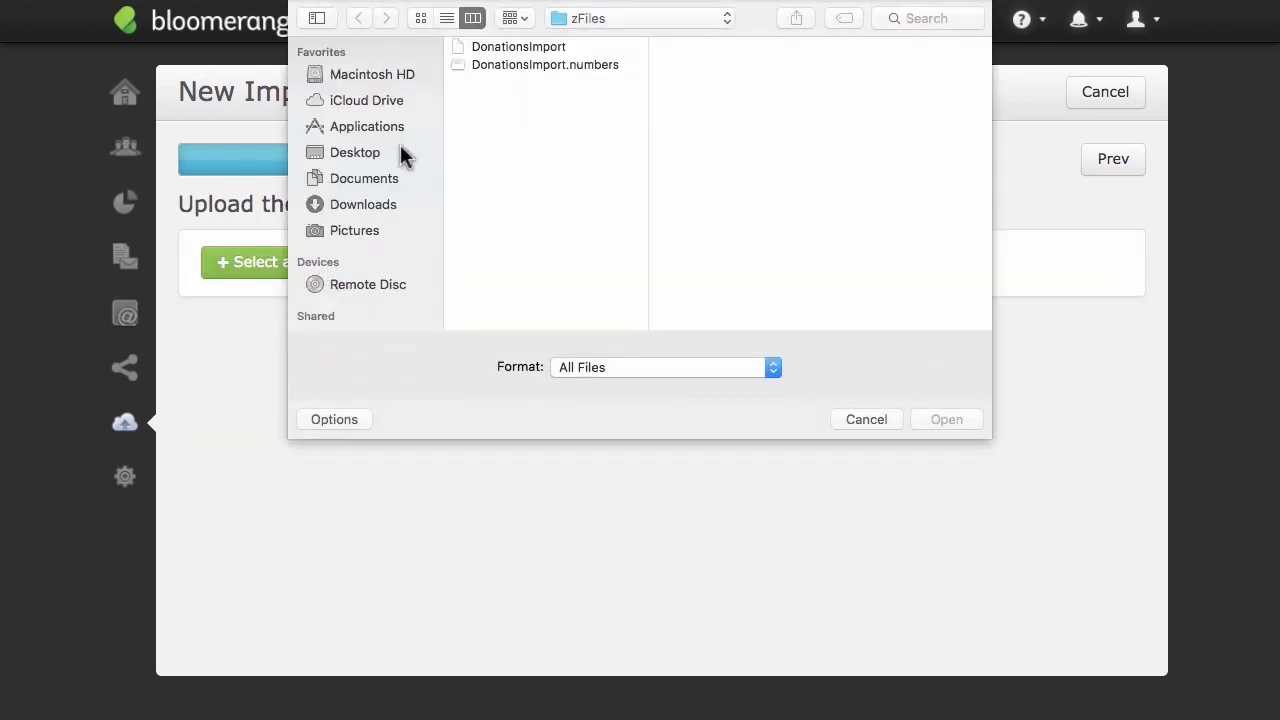
{"action": "double_click", "coordinate": [489, 46]}
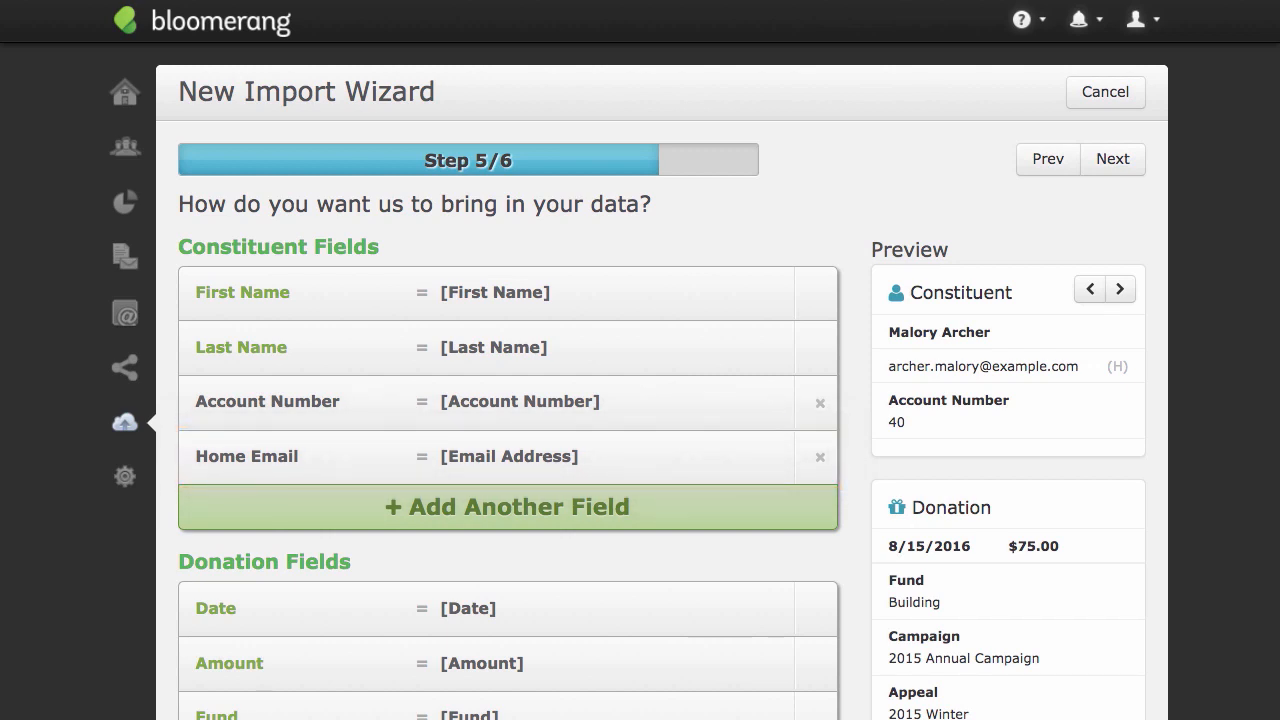
Add the Twitter Handle constituent field to the import and map it to the Social Media column of the file.
{"action": "left_click", "coordinate": [705, 528]}
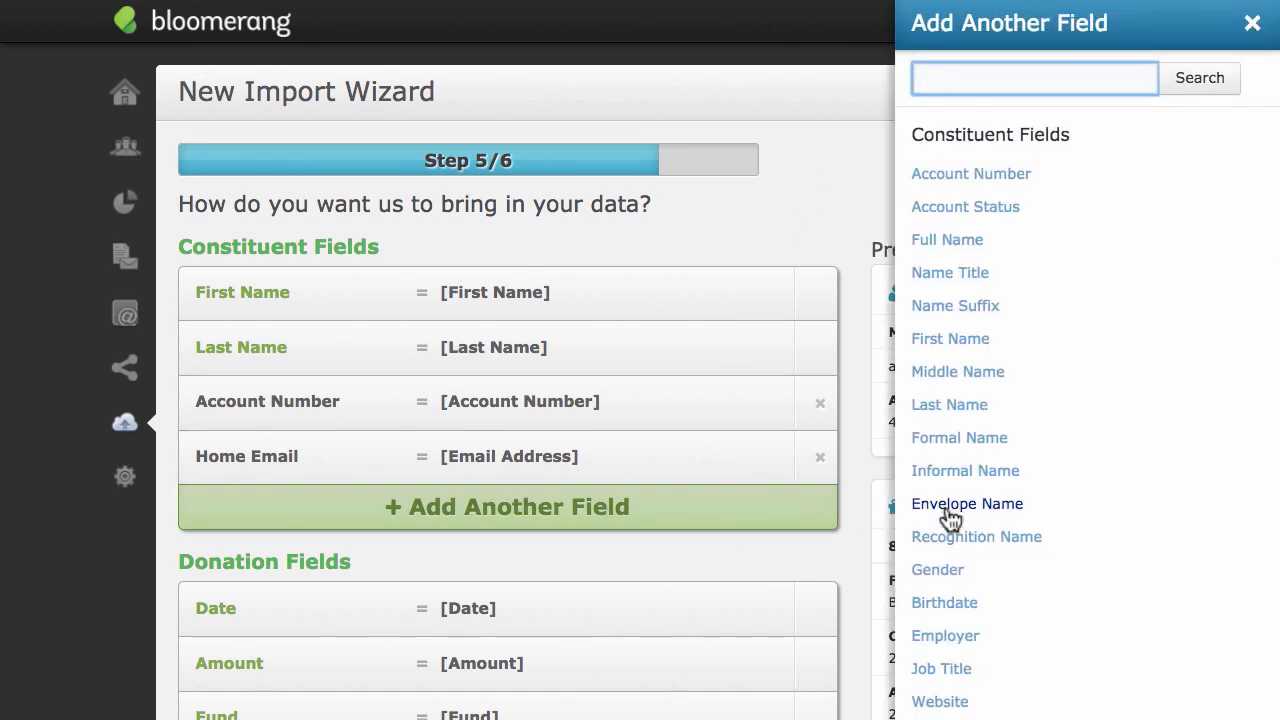
{"action": "scroll", "coordinate": [940, 518], "scroll_direction": "down", "scroll_amount": 5}
{"action": "scroll", "coordinate": [951, 406], "scroll_direction": "up", "scroll_amount": 5}
{"action": "left_click", "coordinate": [948, 378]}
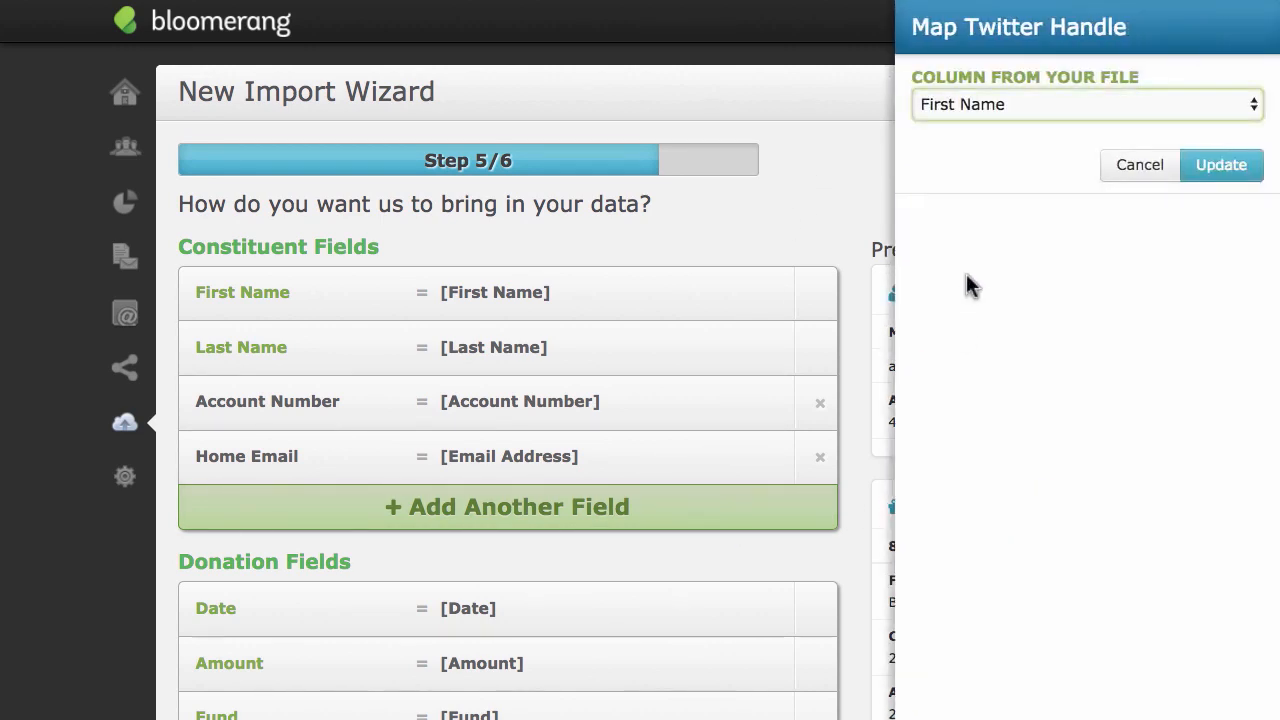
{"action": "left_click", "coordinate": [979, 102]}
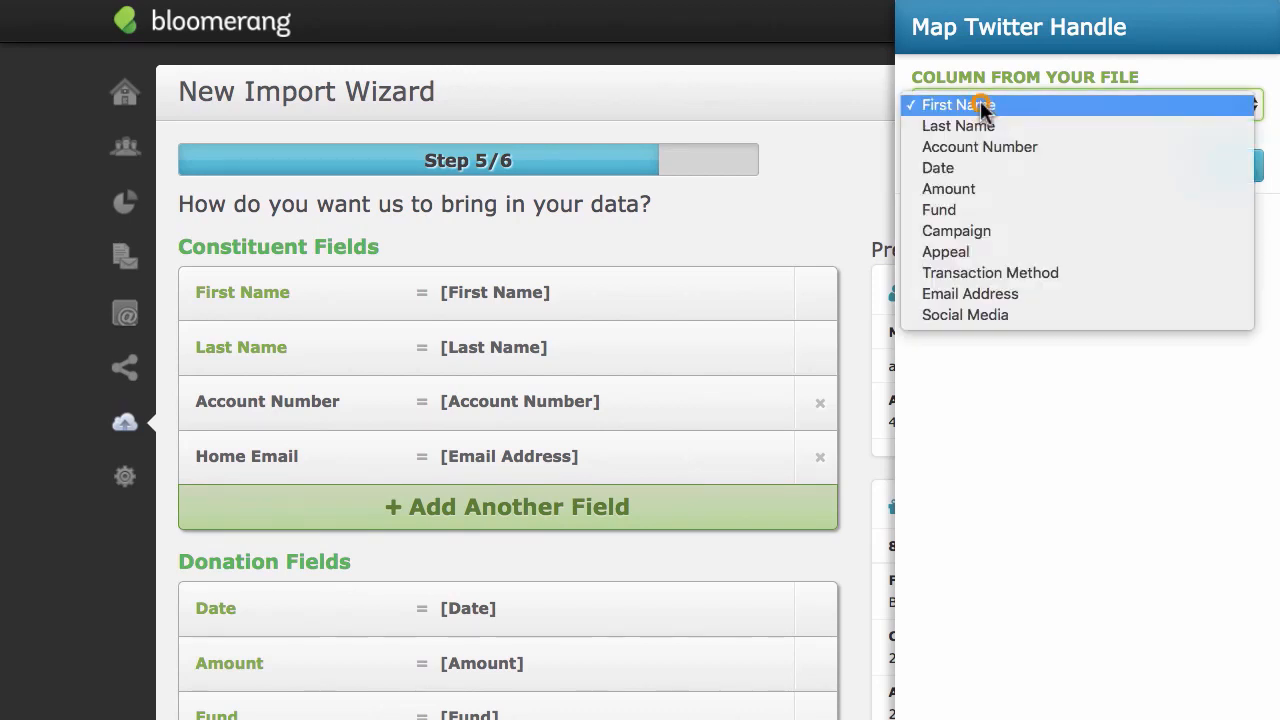
{"action": "left_click", "coordinate": [960, 314]}
{"action": "left_click", "coordinate": [1222, 170]}
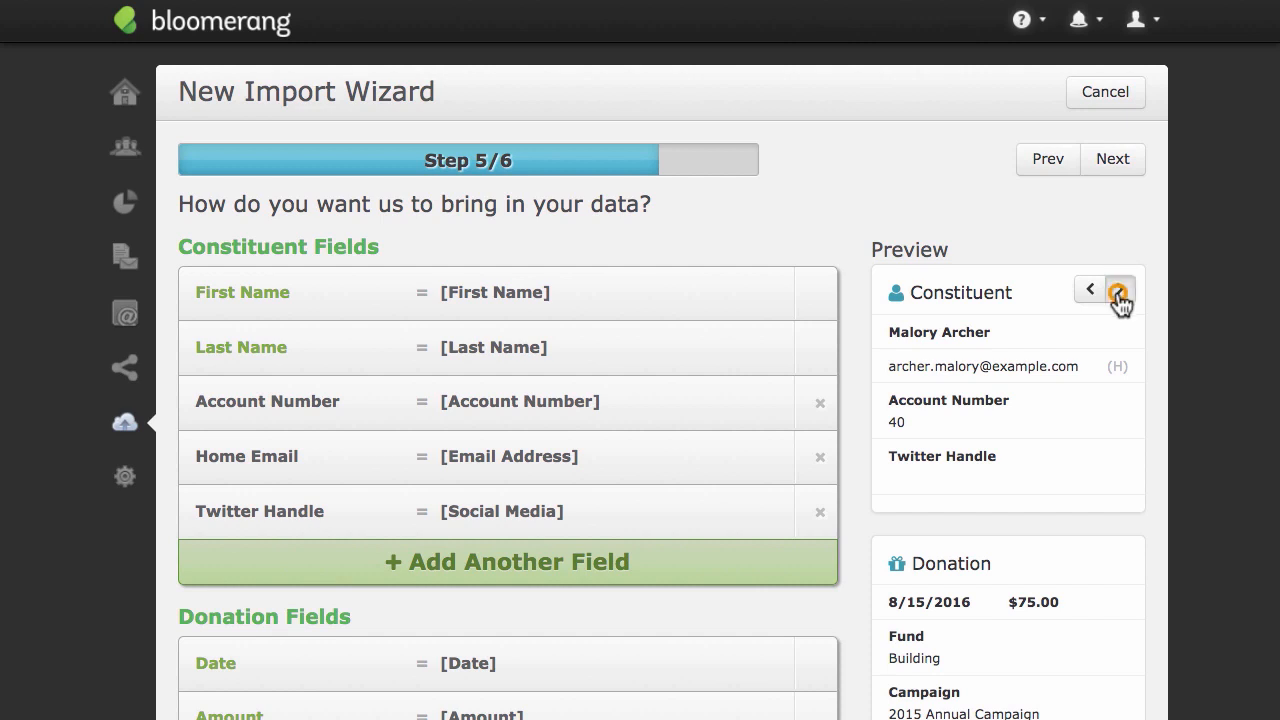
Page through the import preview records, verify the information and run the donations import.
{"action": "left_click", "coordinate": [1120, 289]}
{"action": "left_click", "coordinate": [1120, 289]}
{"action": "left_click", "coordinate": [1120, 289]}
{"action": "left_click", "coordinate": [1120, 289]}
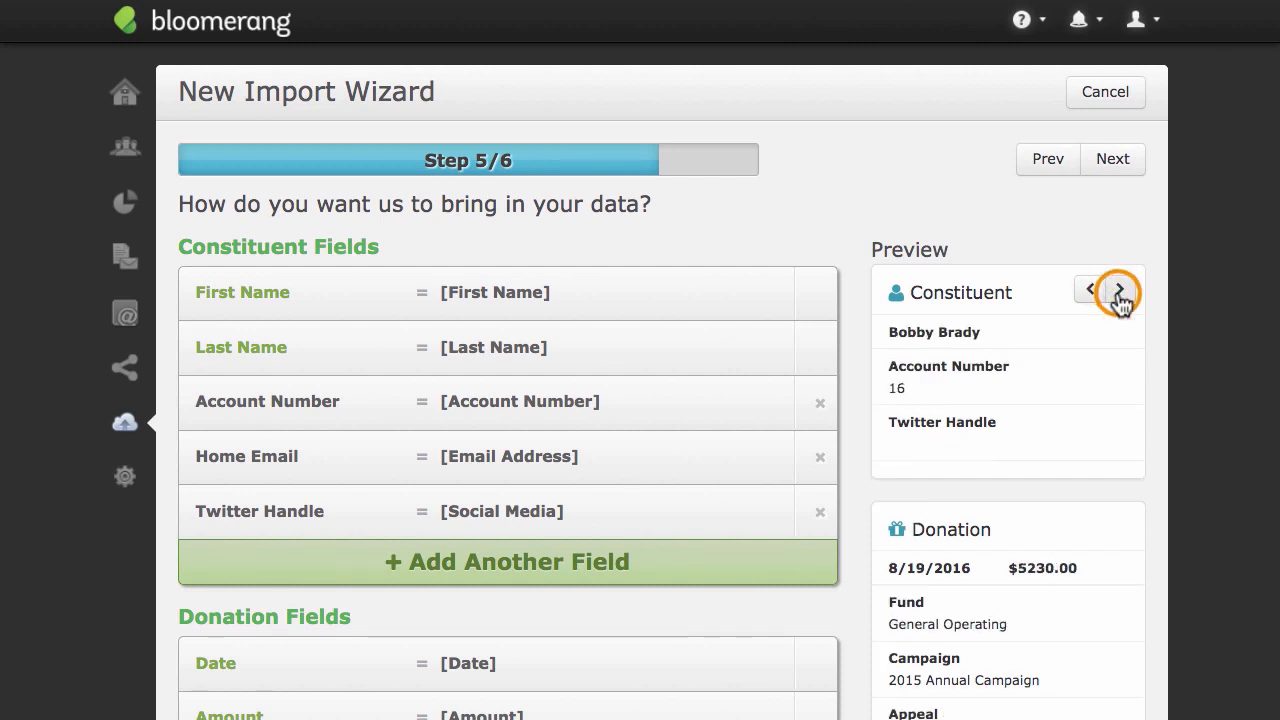
{"action": "left_click", "coordinate": [1111, 162]}
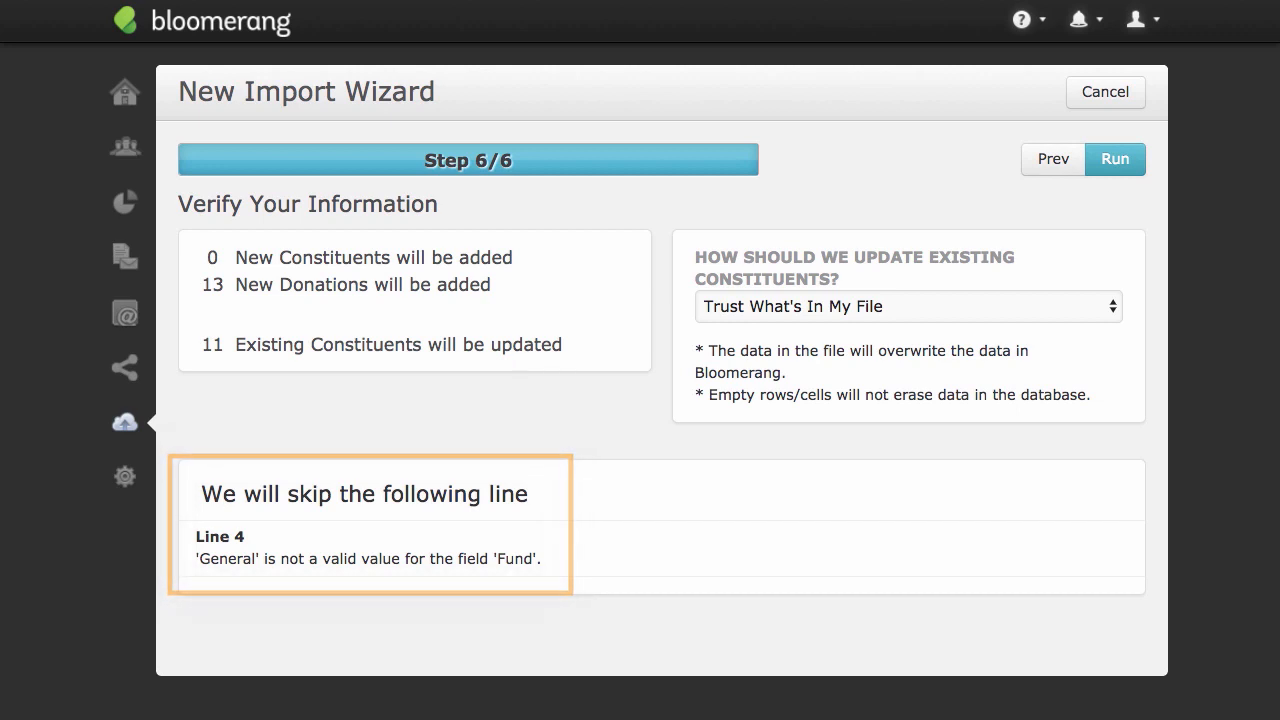
{"action": "left_click", "coordinate": [1113, 163]}
{"action": "left_click", "coordinate": [1037, 220]}
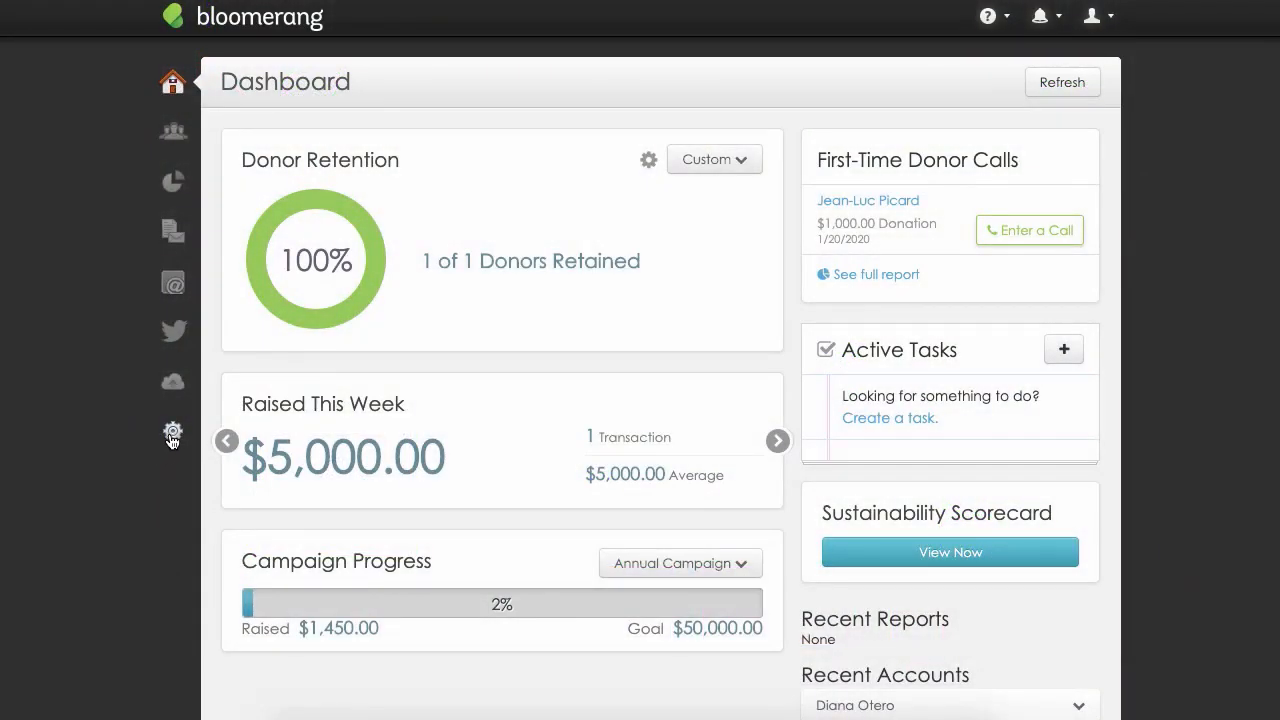
Examine the organization settings, from contact details and fiscal year start through accounting, database export and NCOA, and leave without saving.
{"action": "left_click", "coordinate": [172, 438]}
{"action": "left_click", "coordinate": [256, 546]}
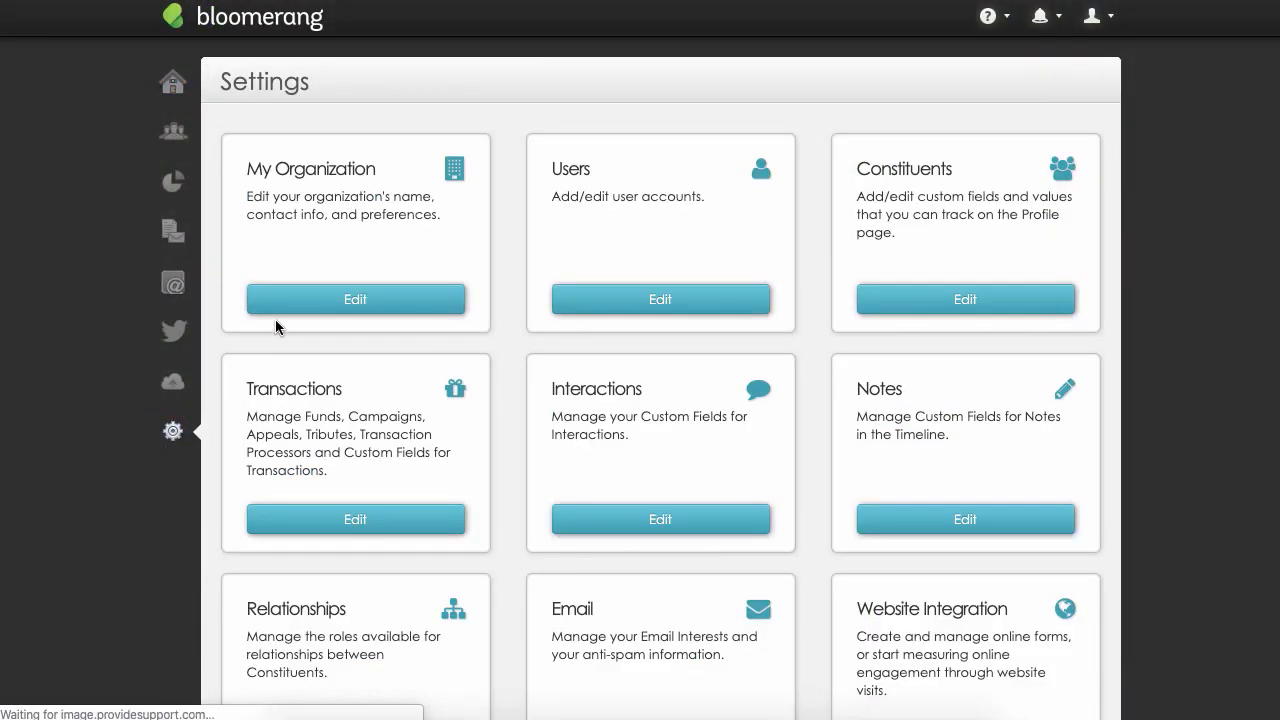
{"action": "left_click", "coordinate": [277, 305]}
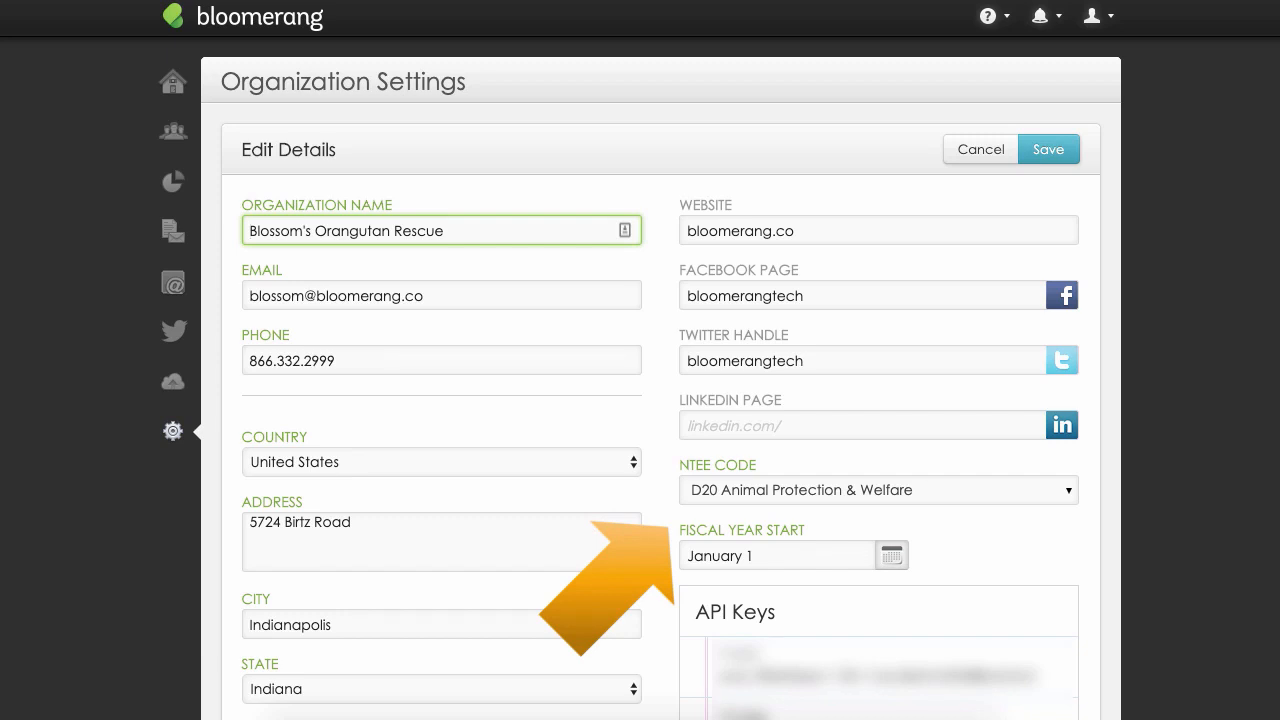
{"action": "scroll", "coordinate": [660, 400], "scroll_direction": "down", "scroll_amount": 6}
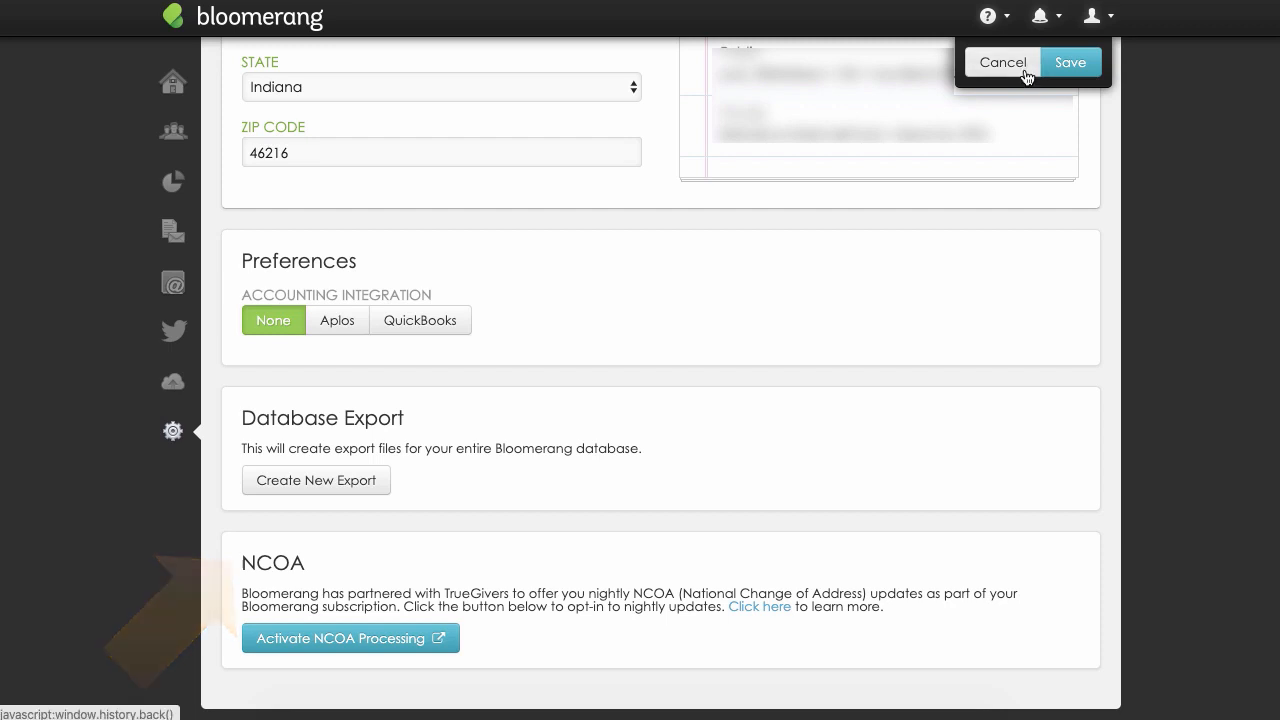
{"action": "left_click", "coordinate": [1020, 70]}
Open the Users, Transactions and Website Integration settings one after another.
{"action": "left_click", "coordinate": [740, 300]}
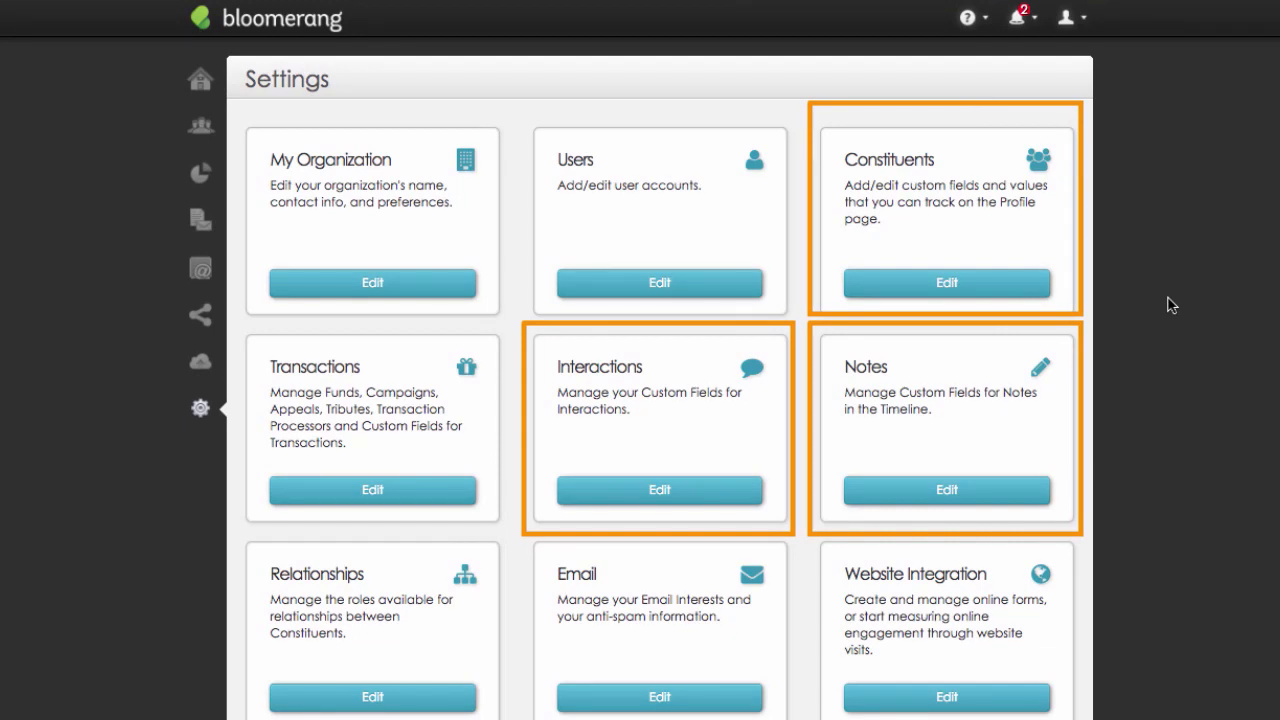
{"action": "left_click", "coordinate": [455, 490]}
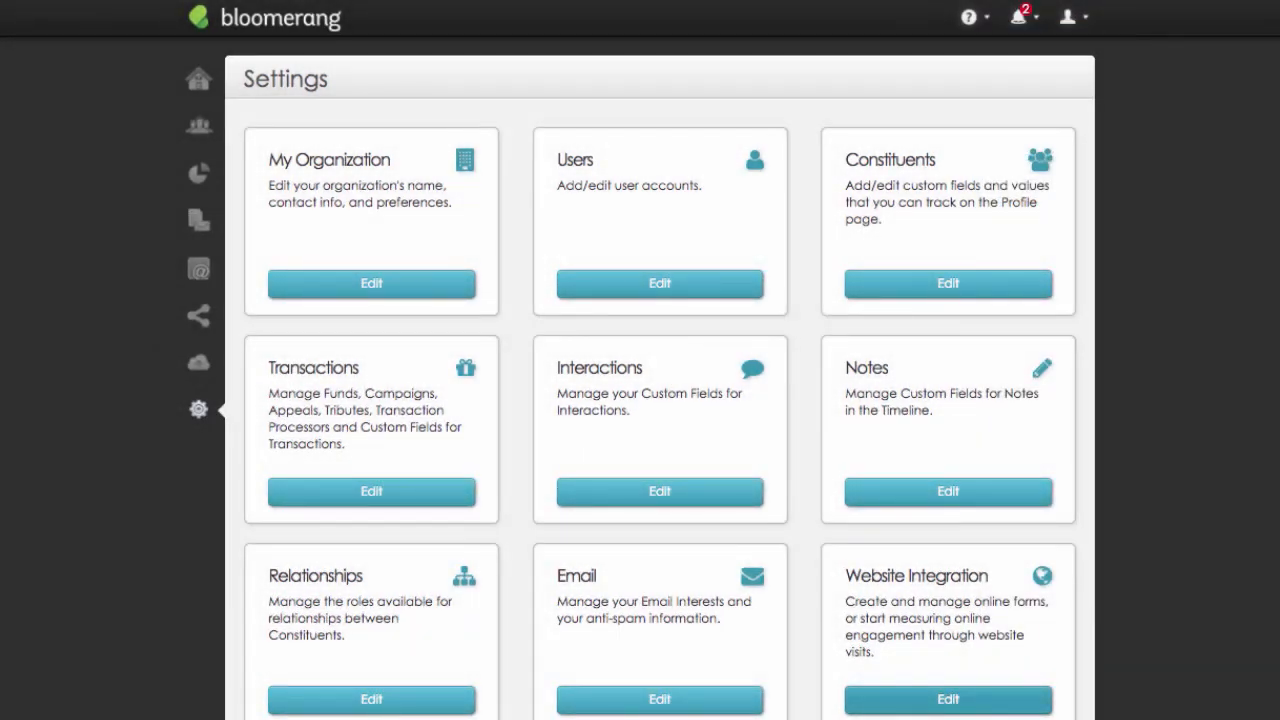
{"action": "left_click", "coordinate": [1033, 692]}
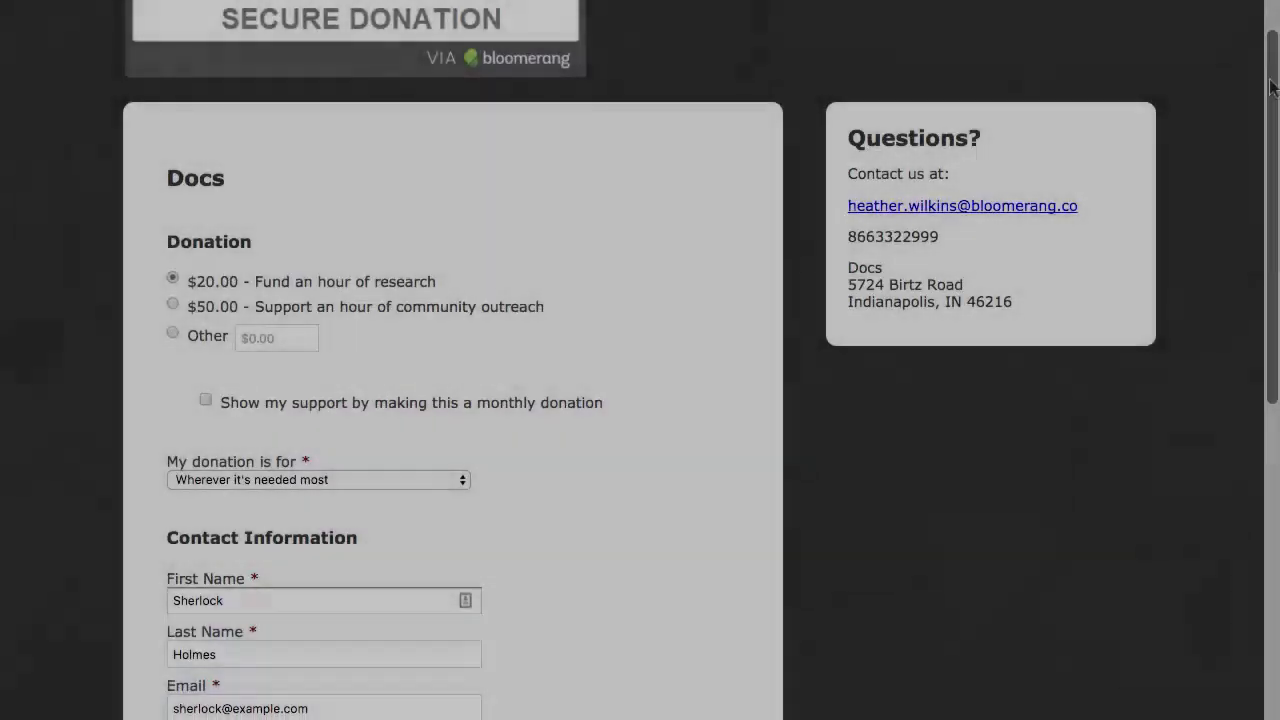
Submit the $20.00 donation for an hour of research on the online form, entering the credit card number, expiration date and CVV.
{"action": "left_click_drag", "start_coordinate": [1268, 88], "coordinate": [1278, 447]}
{"action": "left_click", "coordinate": [203, 663]}
{"action": "left_click", "coordinate": [620, 256]}
{"action": "type", "text": "411"}
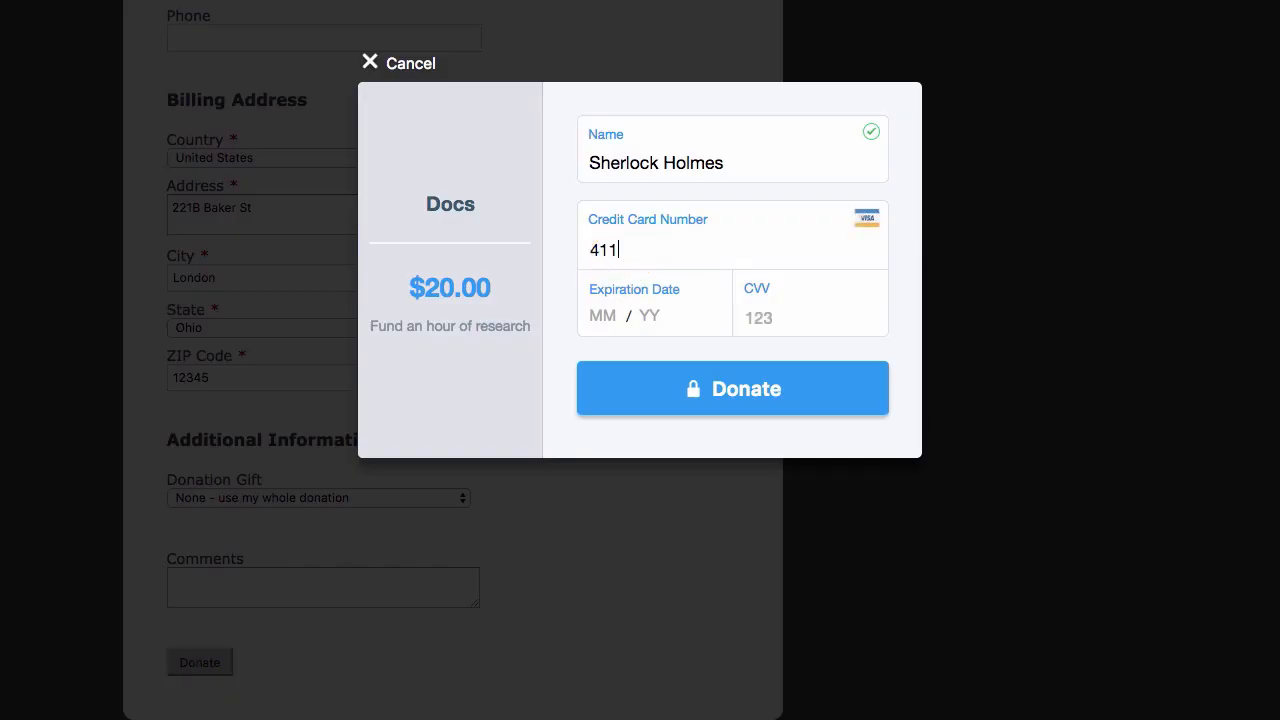
{"action": "type", "text": "1 1111 1111 1111"}
{"action": "left_click", "coordinate": [598, 315]}
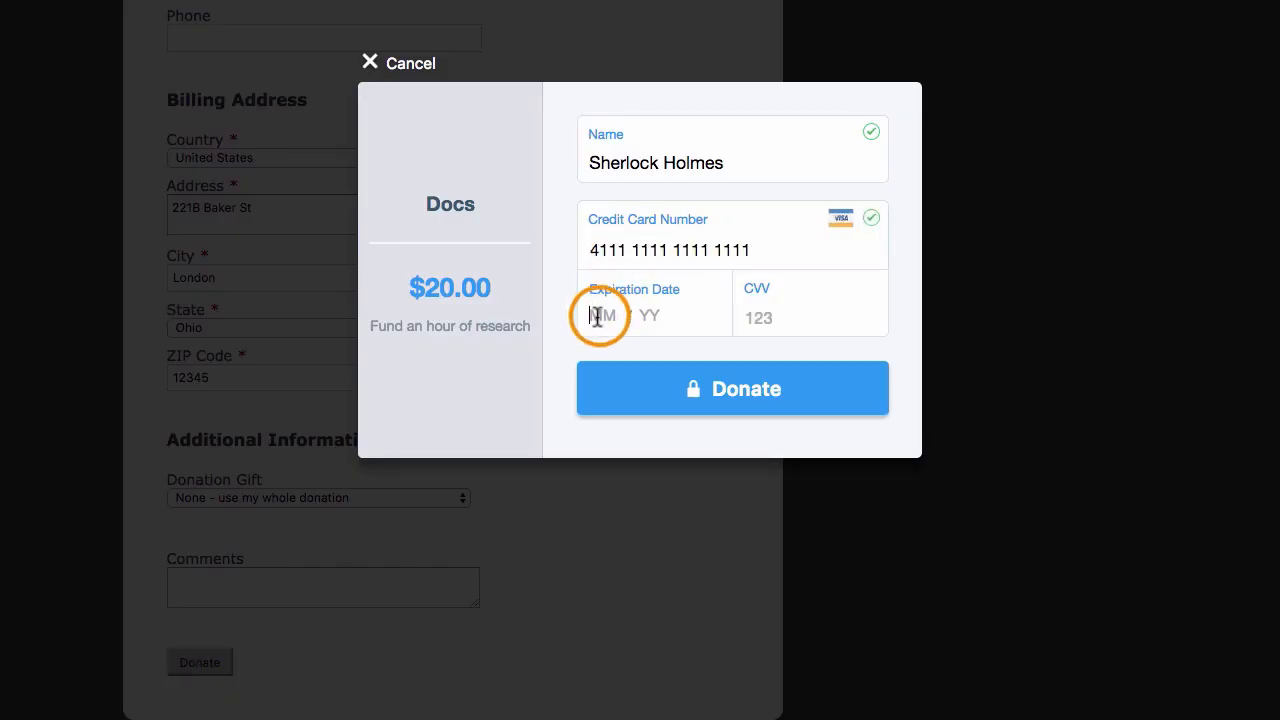
{"action": "type", "text": "03"}
{"action": "left_click", "coordinate": [642, 319]}
{"action": "type", "text": "23"}
{"action": "left_click", "coordinate": [767, 319]}
{"action": "type", "text": "123"}
{"action": "left_click", "coordinate": [766, 386]}
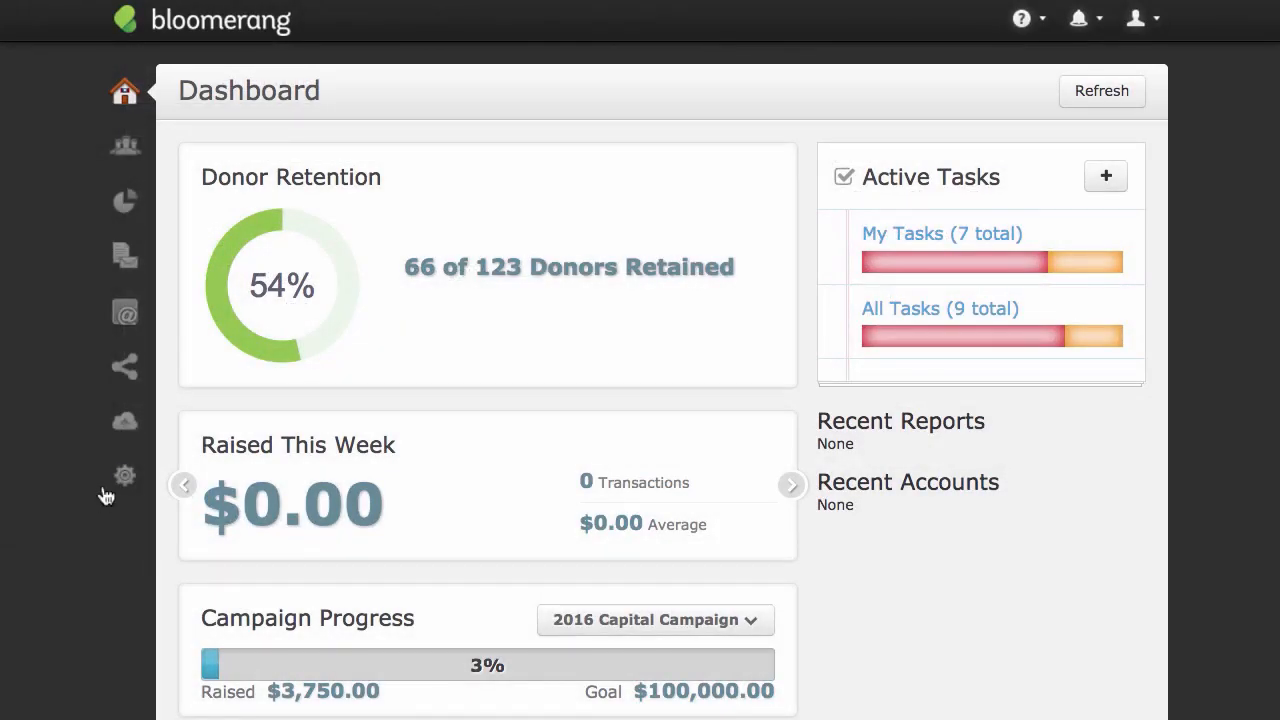
Start a new online giving form in the Website Integration settings and review its sections from form settings through custom fields.
{"action": "left_click", "coordinate": [124, 475]}
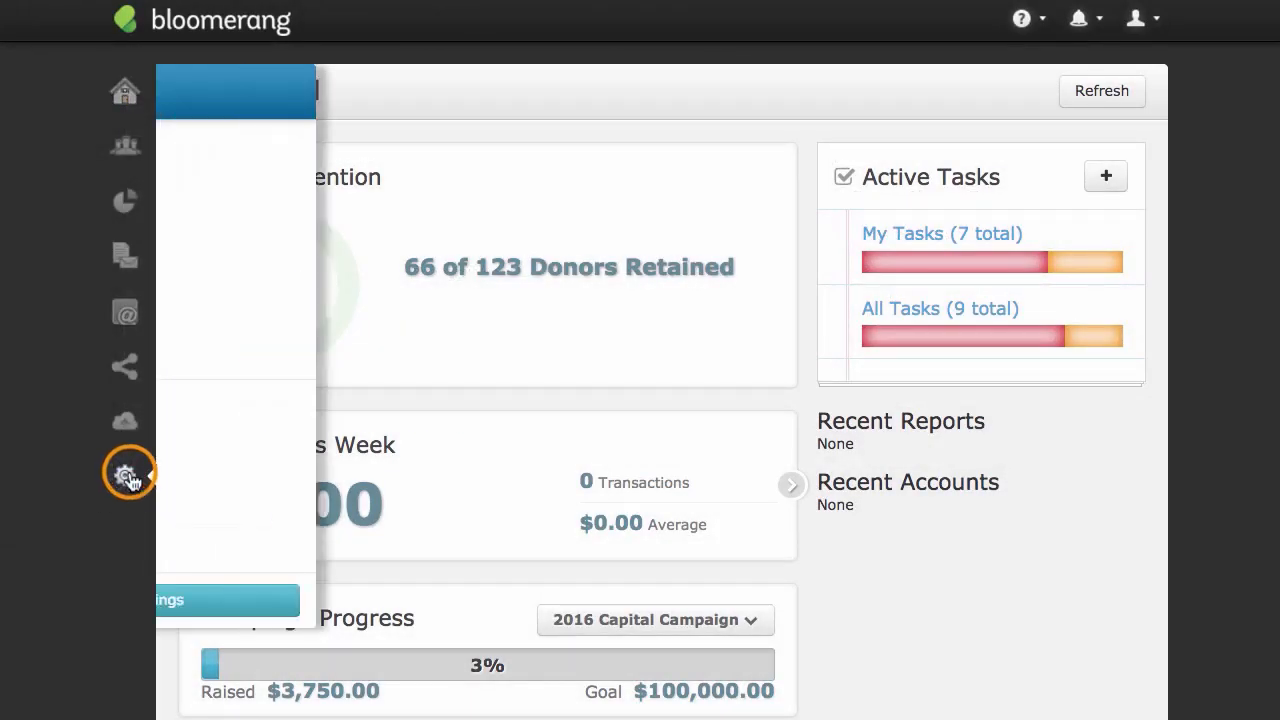
{"action": "left_click", "coordinate": [237, 353]}
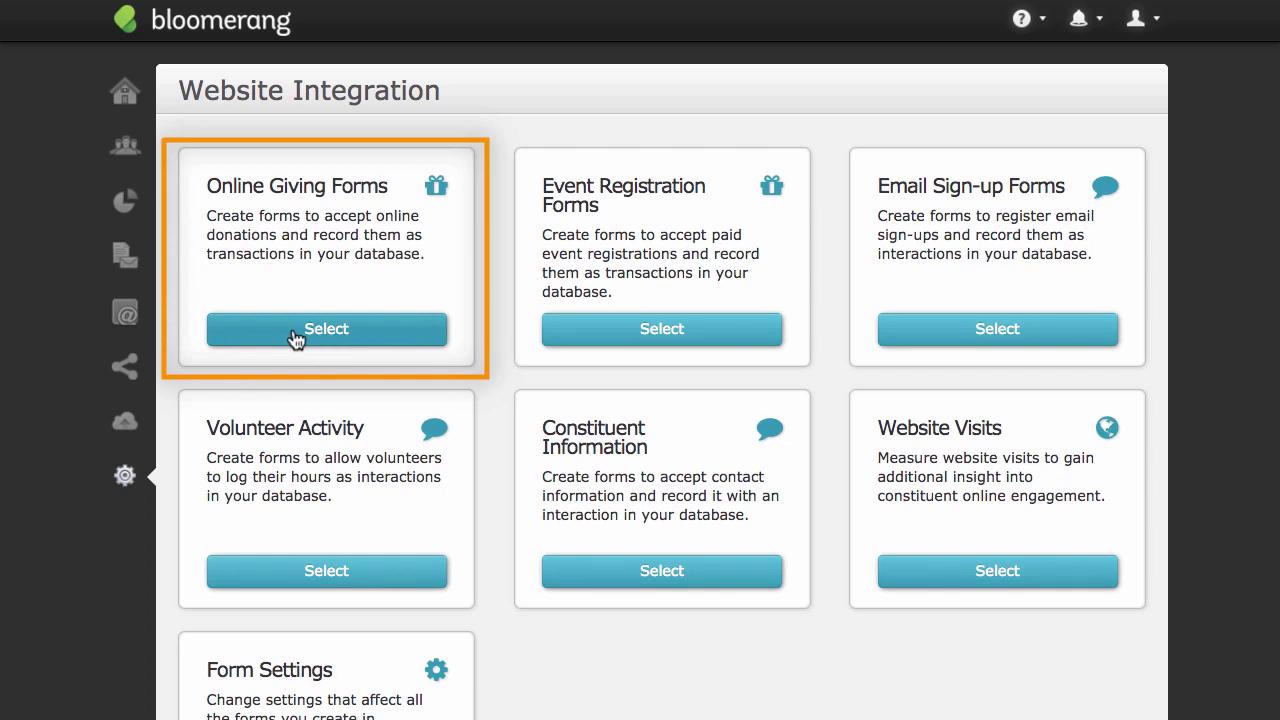
{"action": "left_click", "coordinate": [294, 338]}
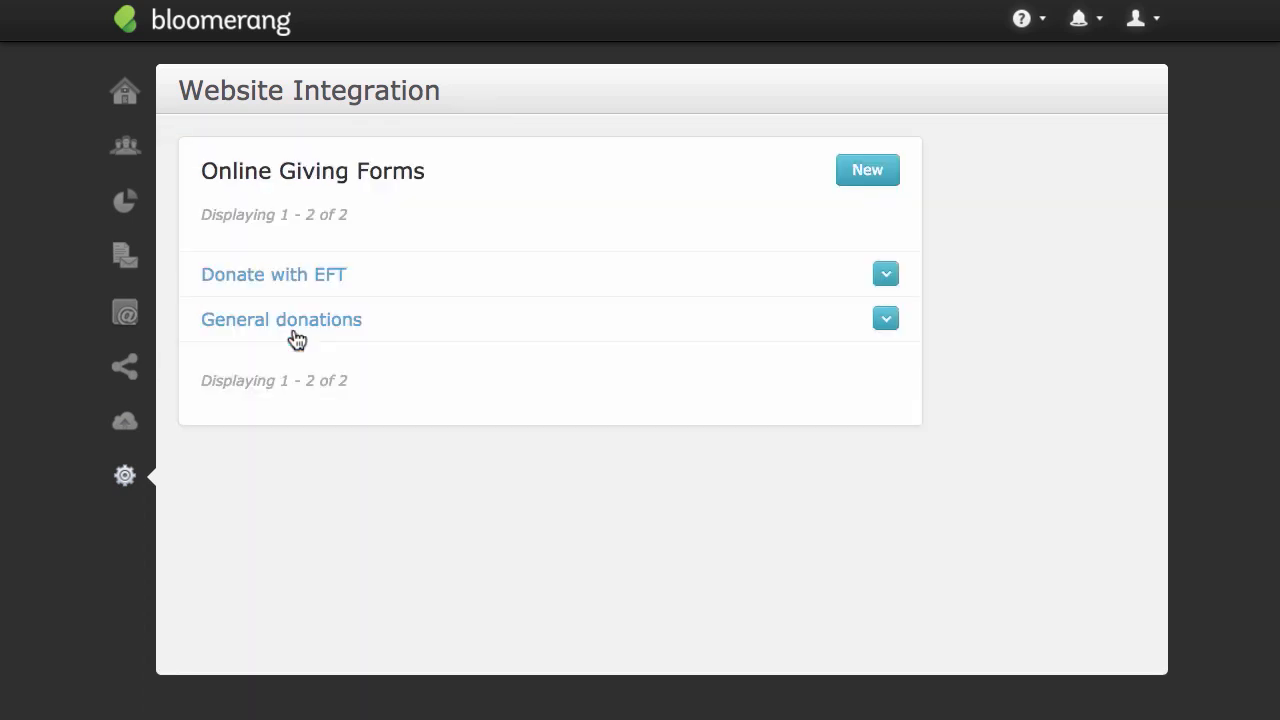
{"action": "left_click", "coordinate": [855, 180]}
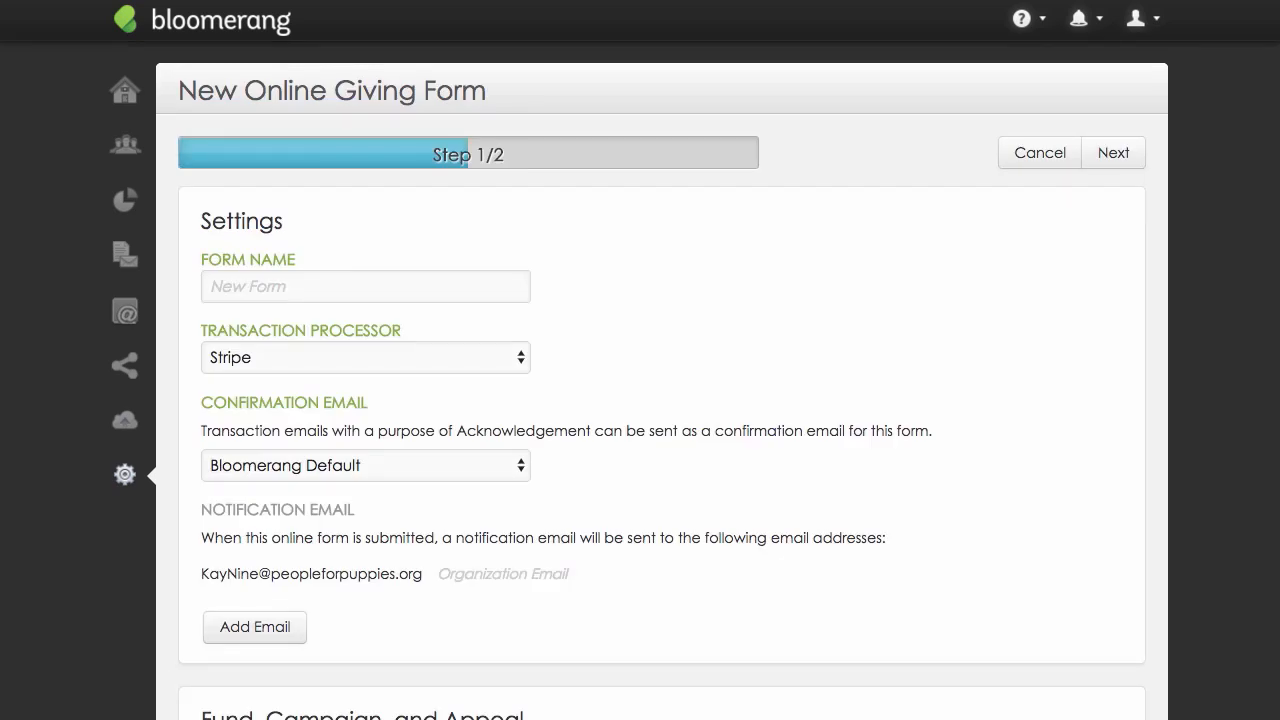
{"action": "scroll", "coordinate": [660, 380], "scroll_direction": "down", "scroll_amount": 3}
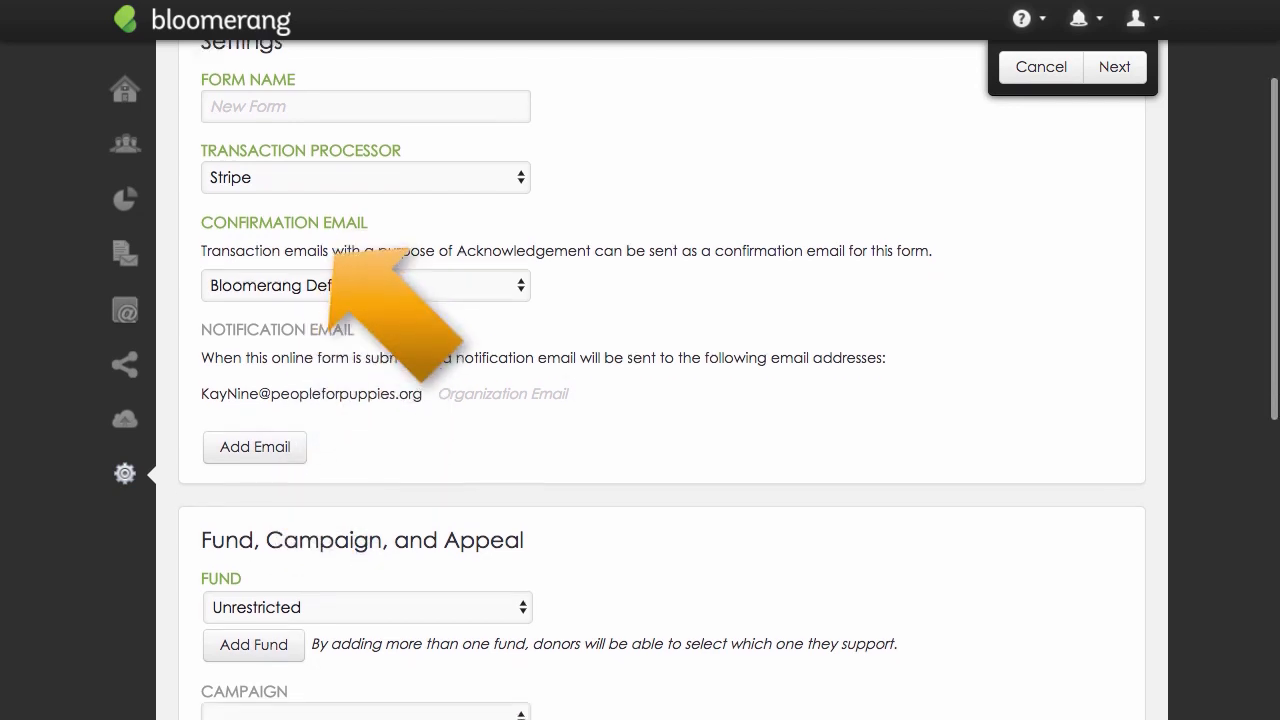
{"action": "scroll", "coordinate": [660, 380], "scroll_direction": "down", "scroll_amount": 3}
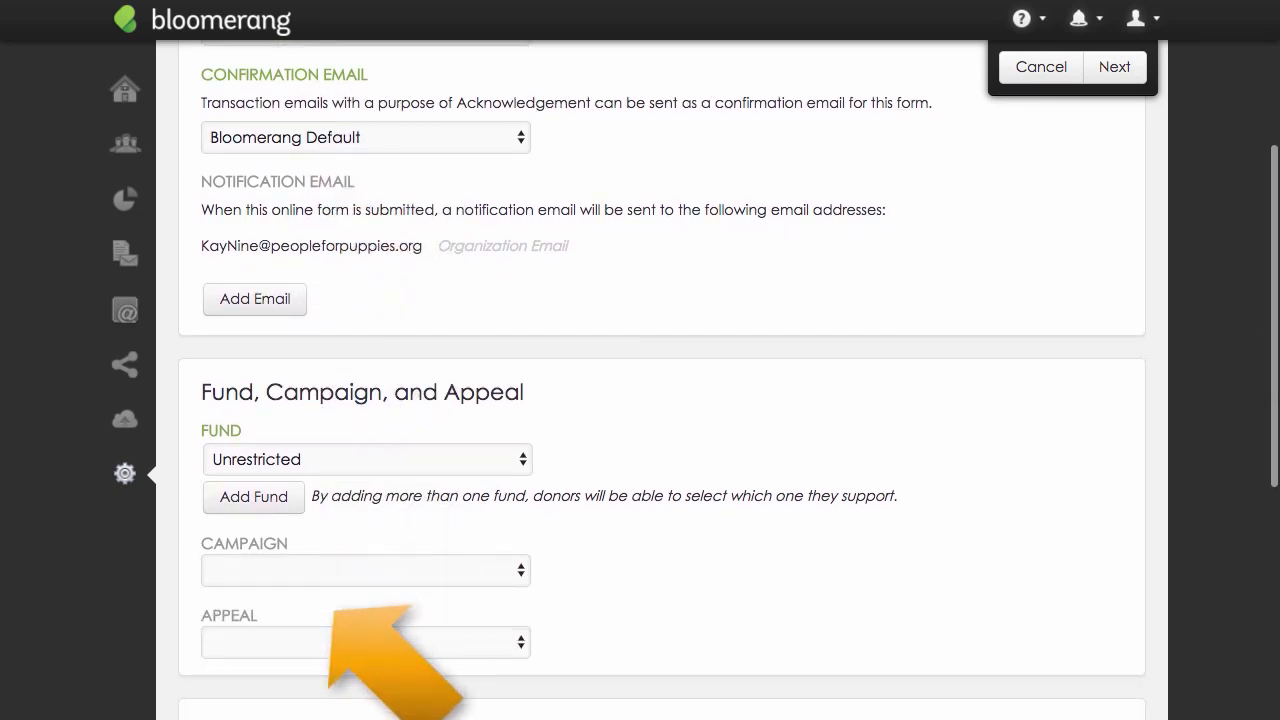
{"action": "scroll", "coordinate": [660, 380], "scroll_direction": "down", "scroll_amount": 6}
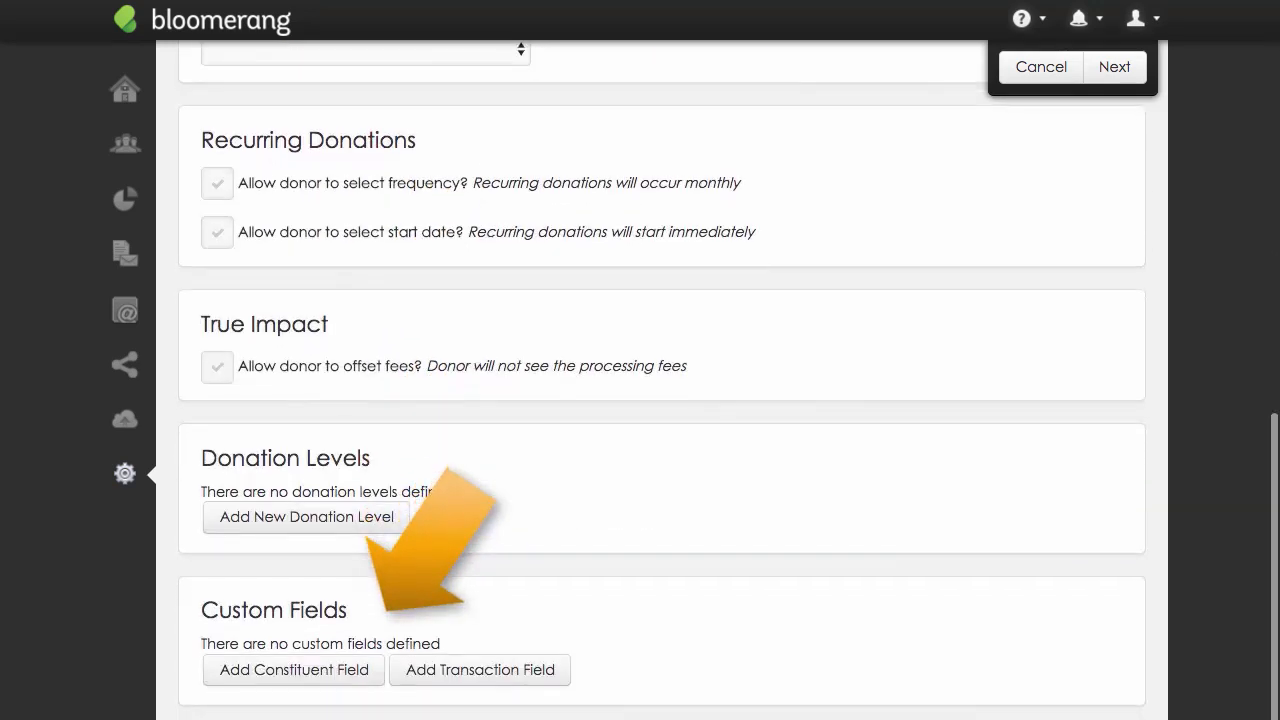
{"action": "scroll", "coordinate": [660, 380], "scroll_direction": "up", "scroll_amount": 10}
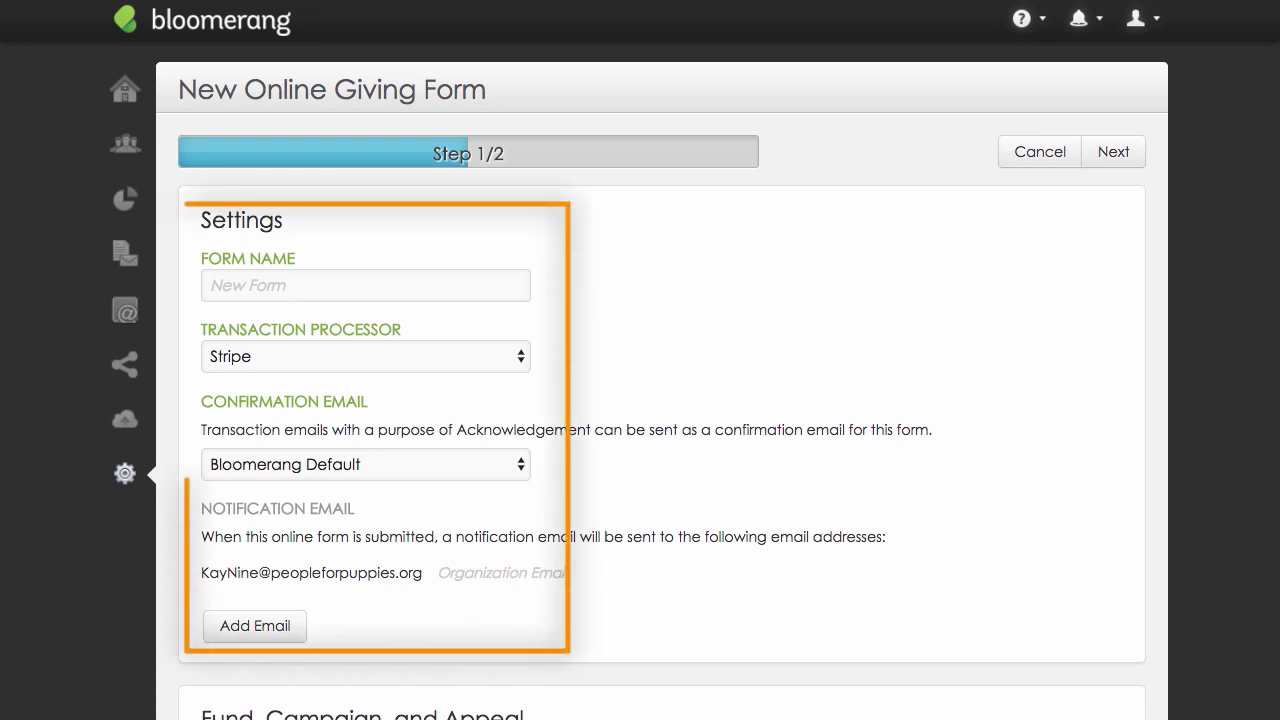
Name the giving form "Mobile Giving", with Stripe as its transaction processor and Online Giving as its confirmation email.
{"action": "left_click", "coordinate": [409, 277]}
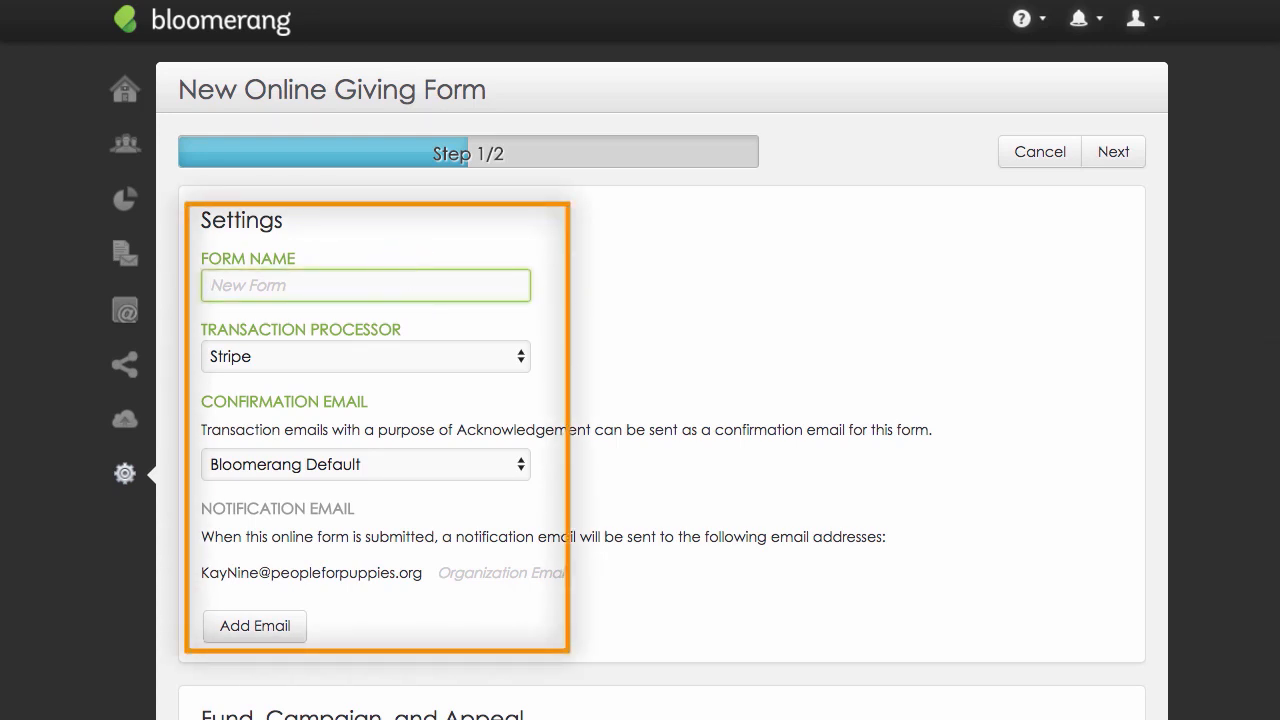
{"action": "type", "text": "Mobile Giving"}
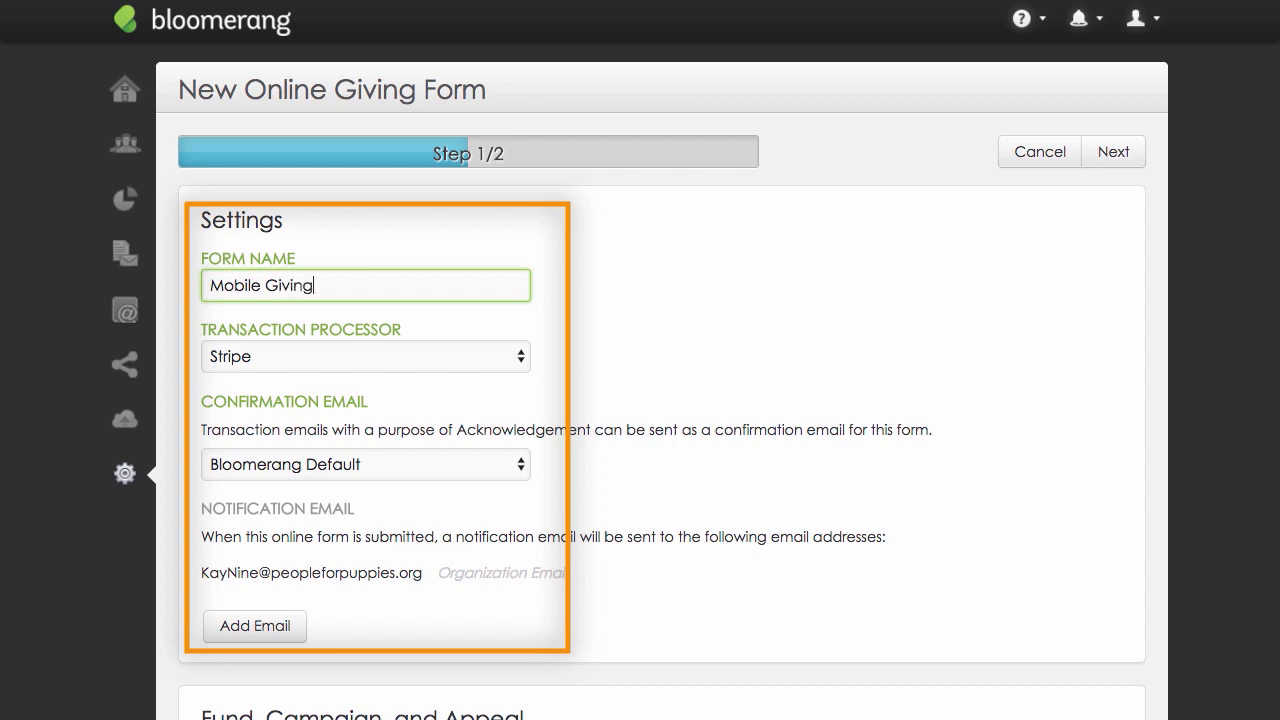
{"action": "key", "text": "Tab"}
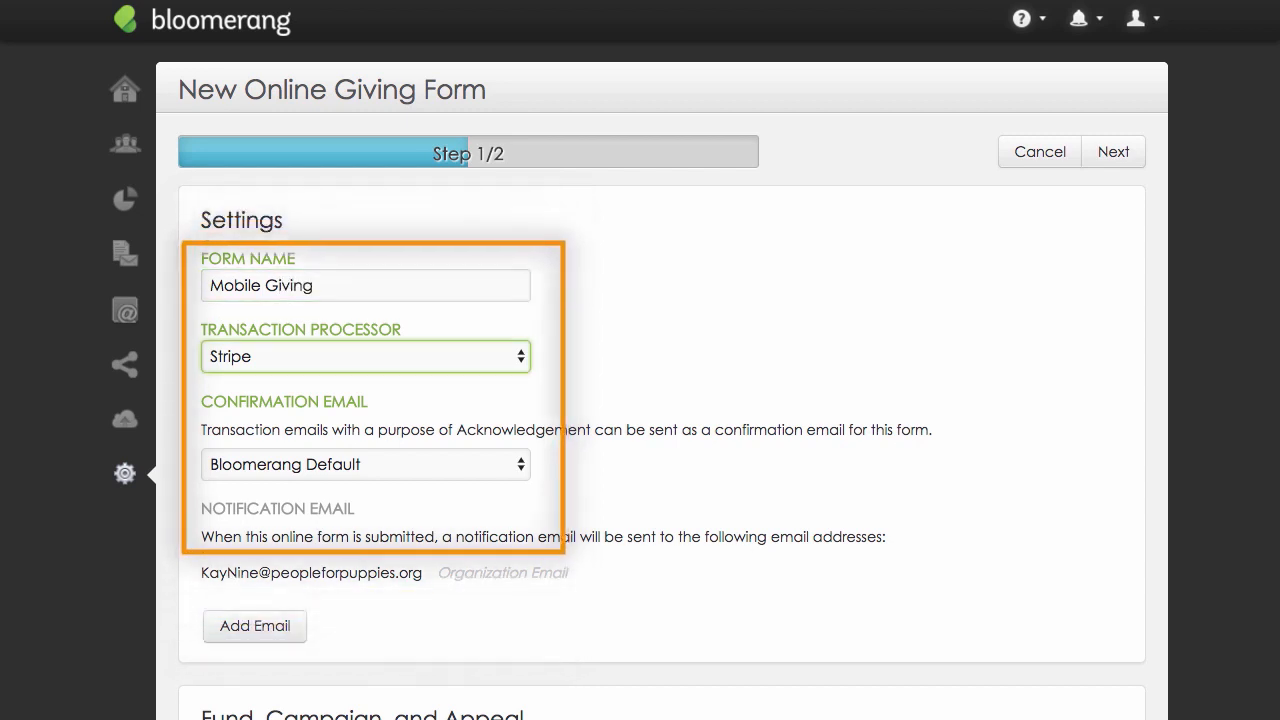
{"action": "left_click", "coordinate": [509, 356]}
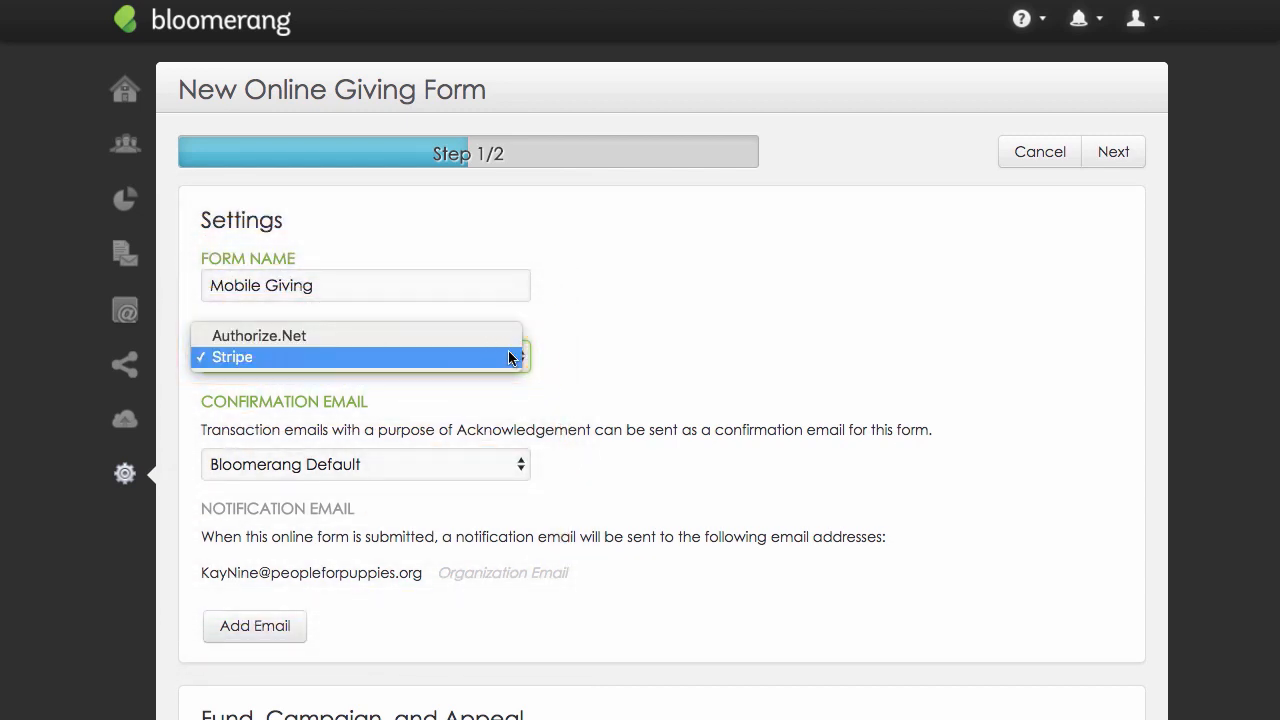
{"action": "left_click", "coordinate": [510, 357]}
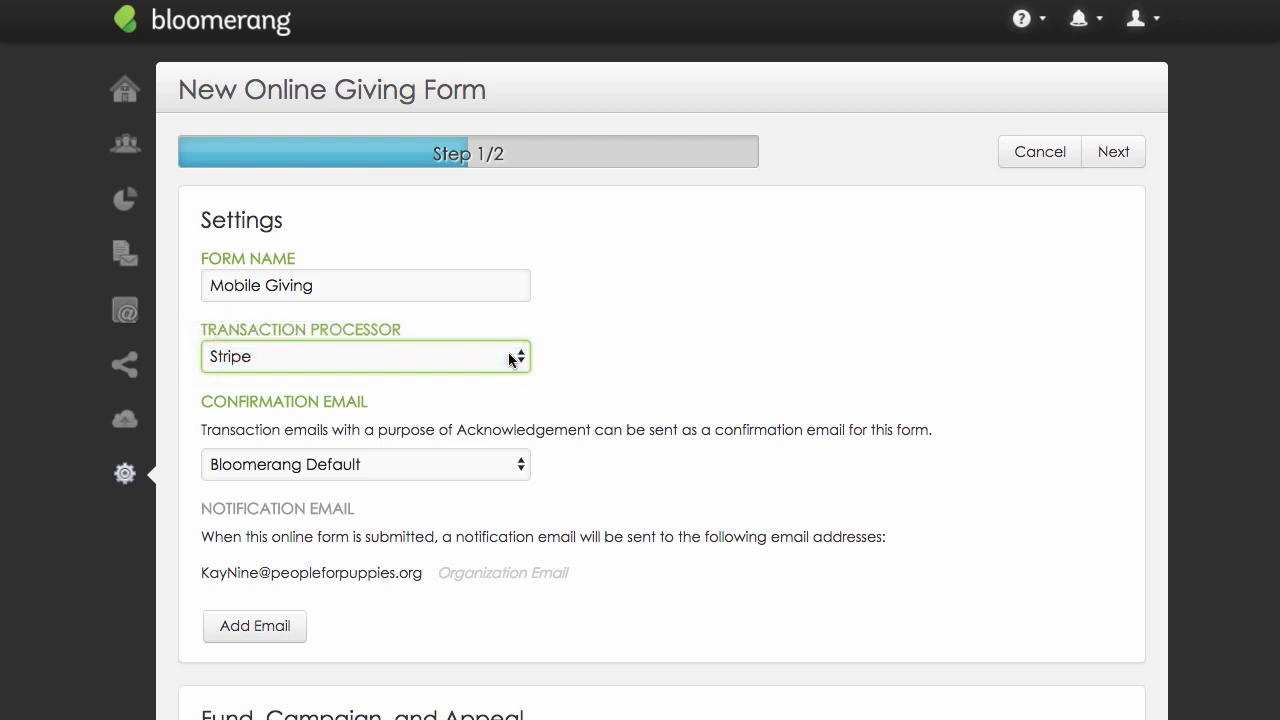
{"action": "left_click", "coordinate": [501, 463]}
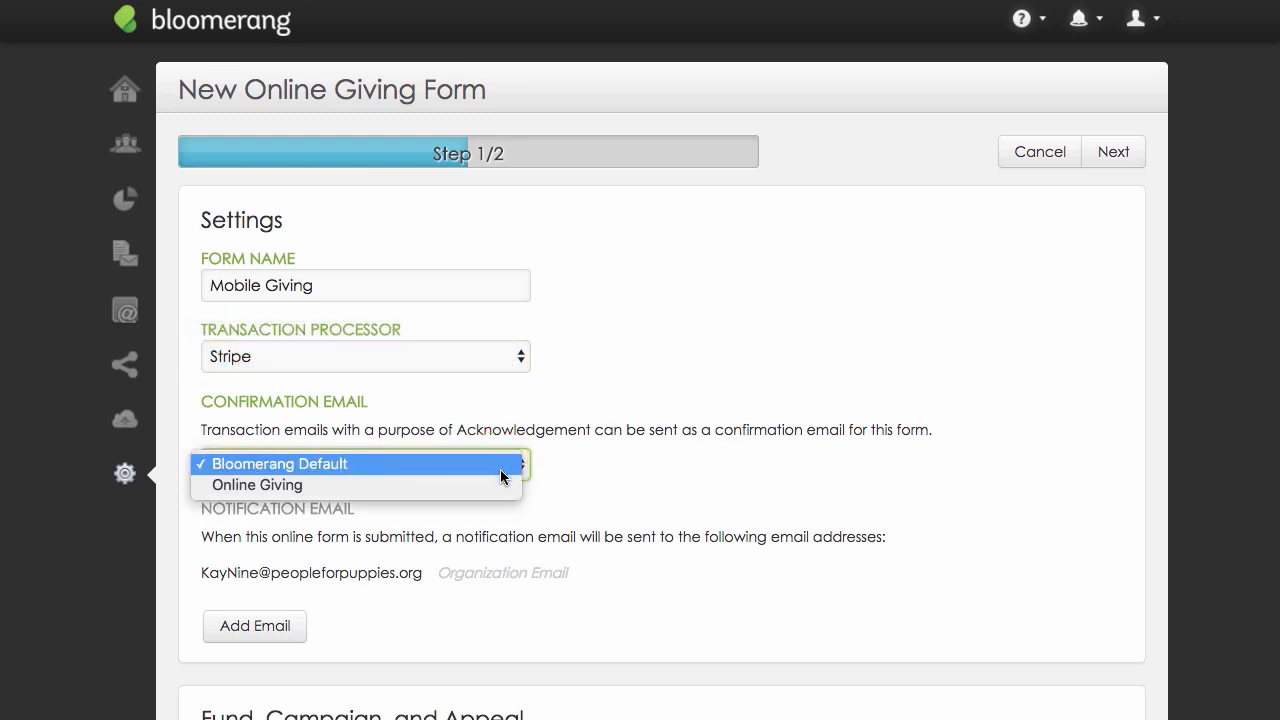
{"action": "left_click", "coordinate": [501, 482]}
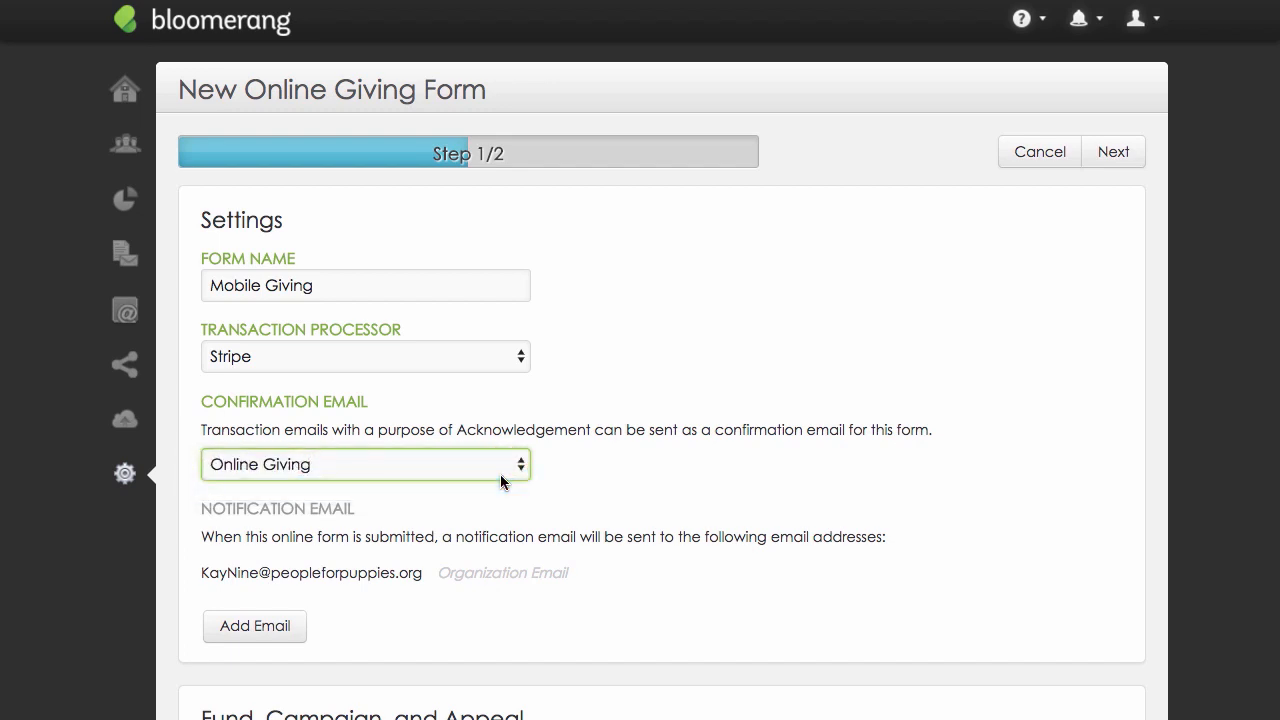
Add two staff members' email addresses to the form's notification email recipients.
{"action": "scroll", "coordinate": [500, 474], "scroll_direction": "down", "scroll_amount": 5}
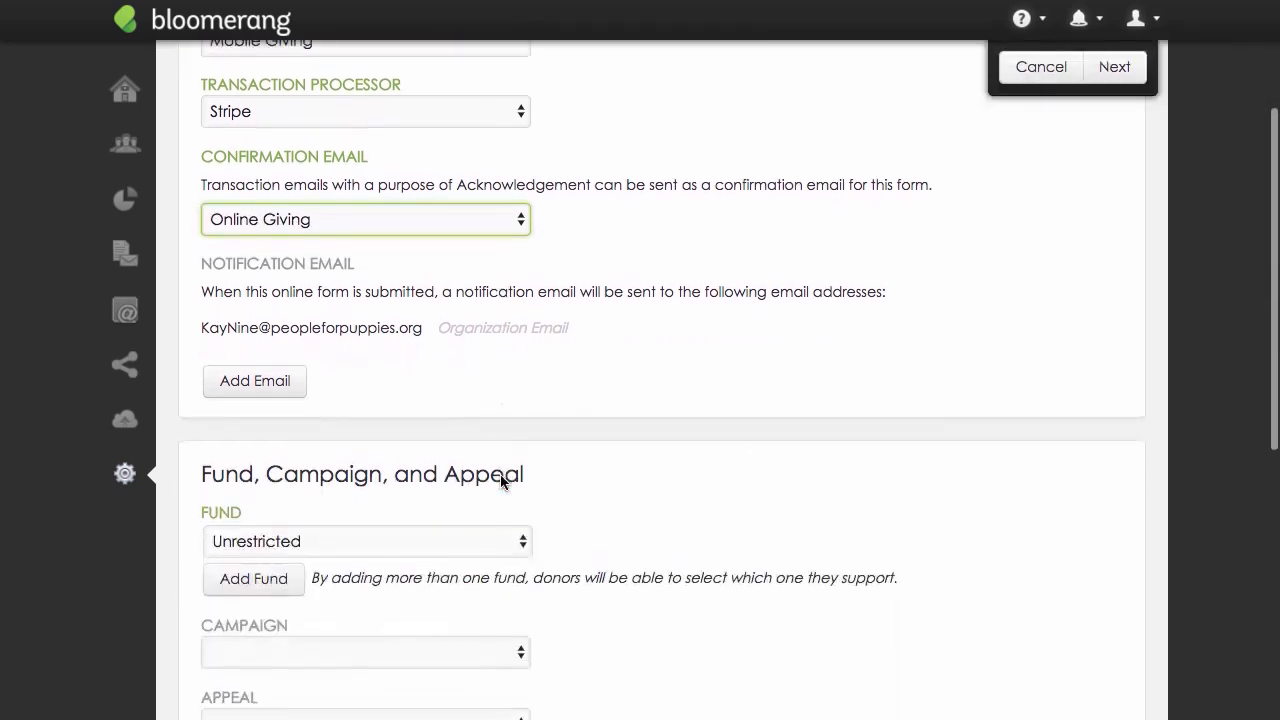
{"action": "scroll", "coordinate": [501, 482], "scroll_direction": "down", "scroll_amount": 1}
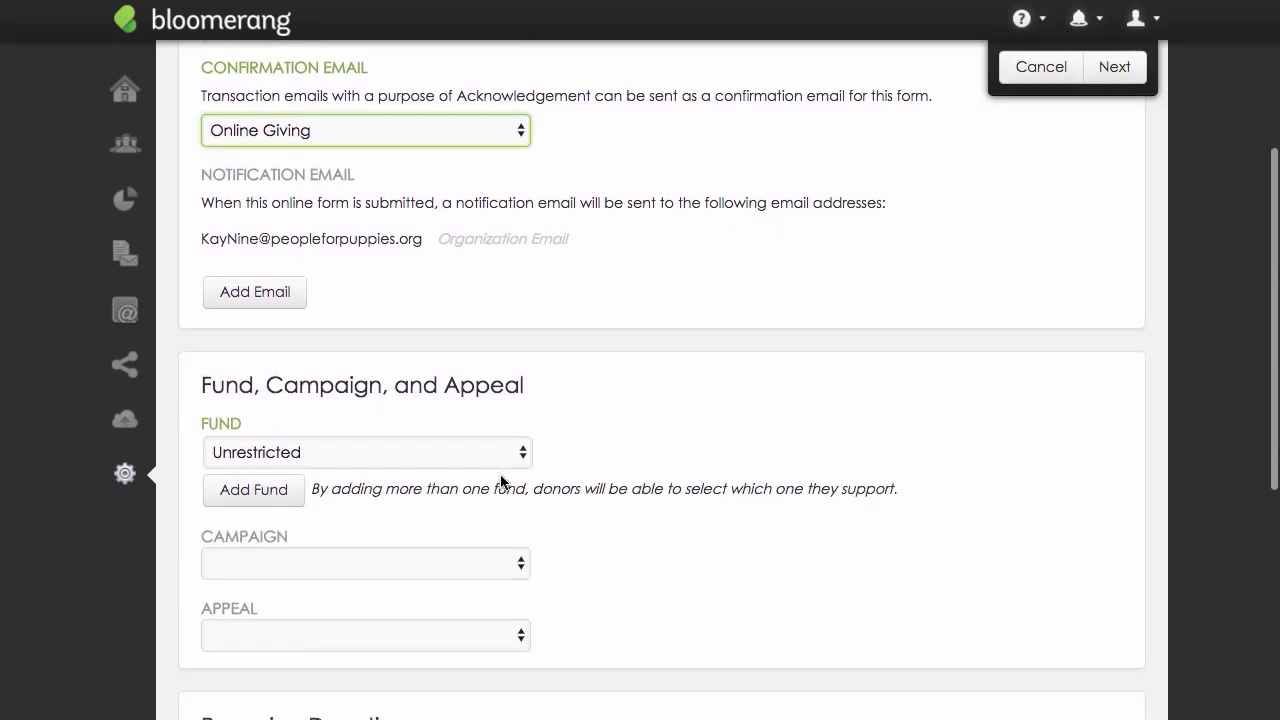
{"action": "left_click", "coordinate": [300, 310]}
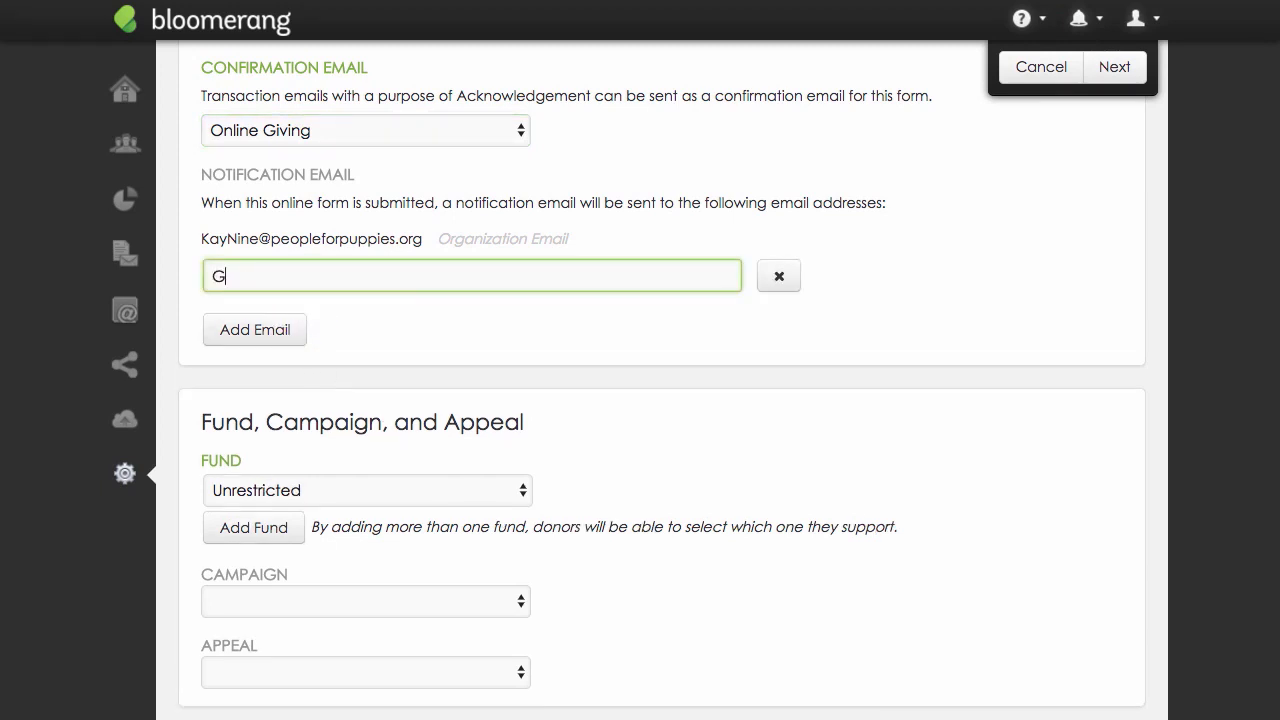
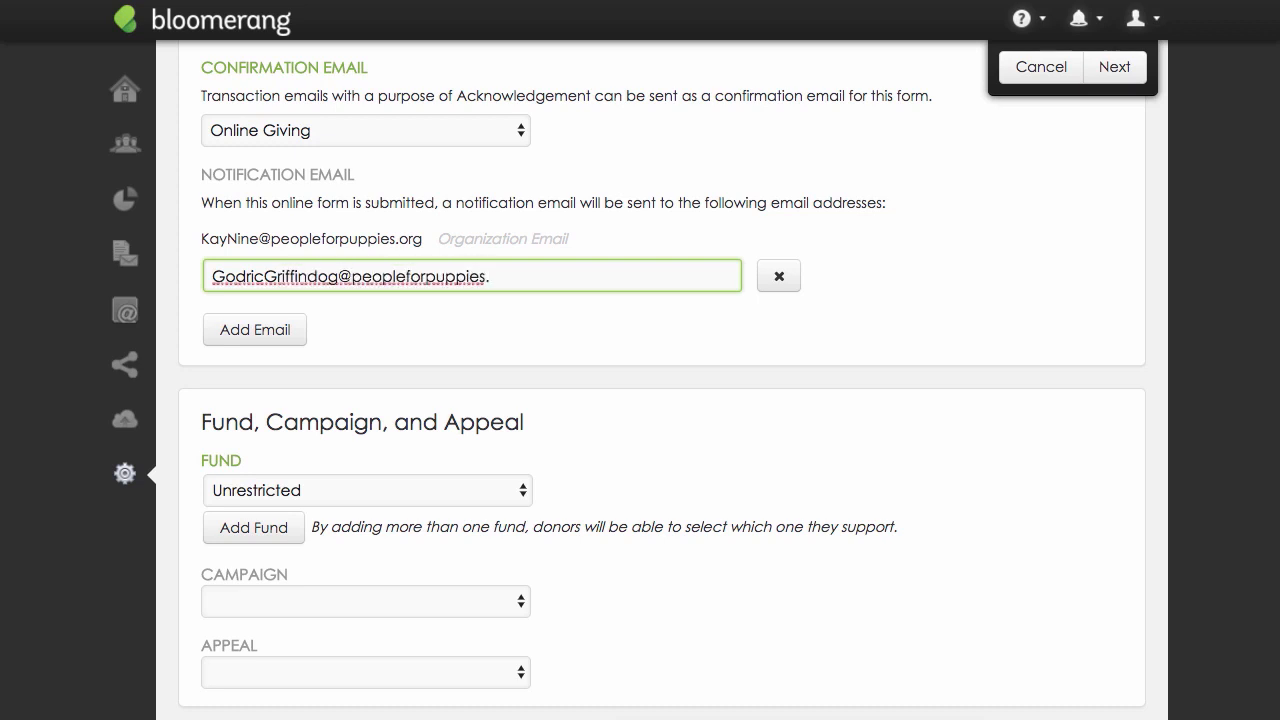
{"action": "left_click", "coordinate": [292, 335]}
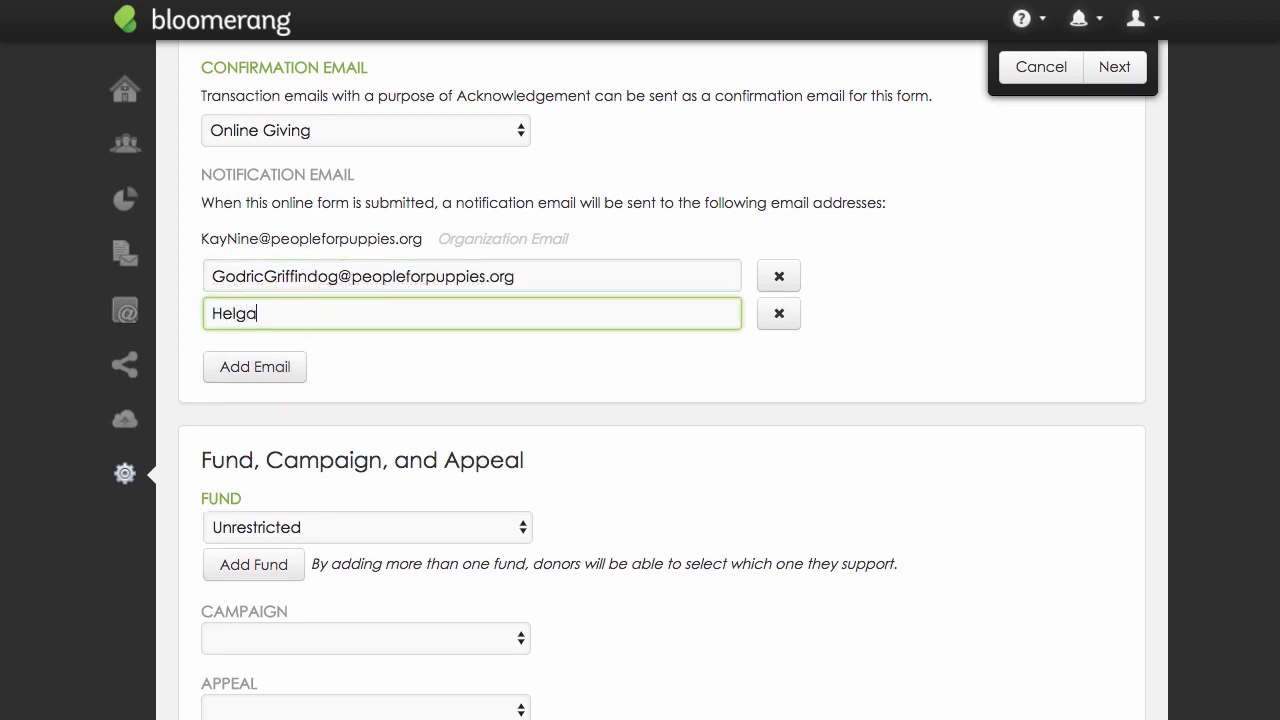
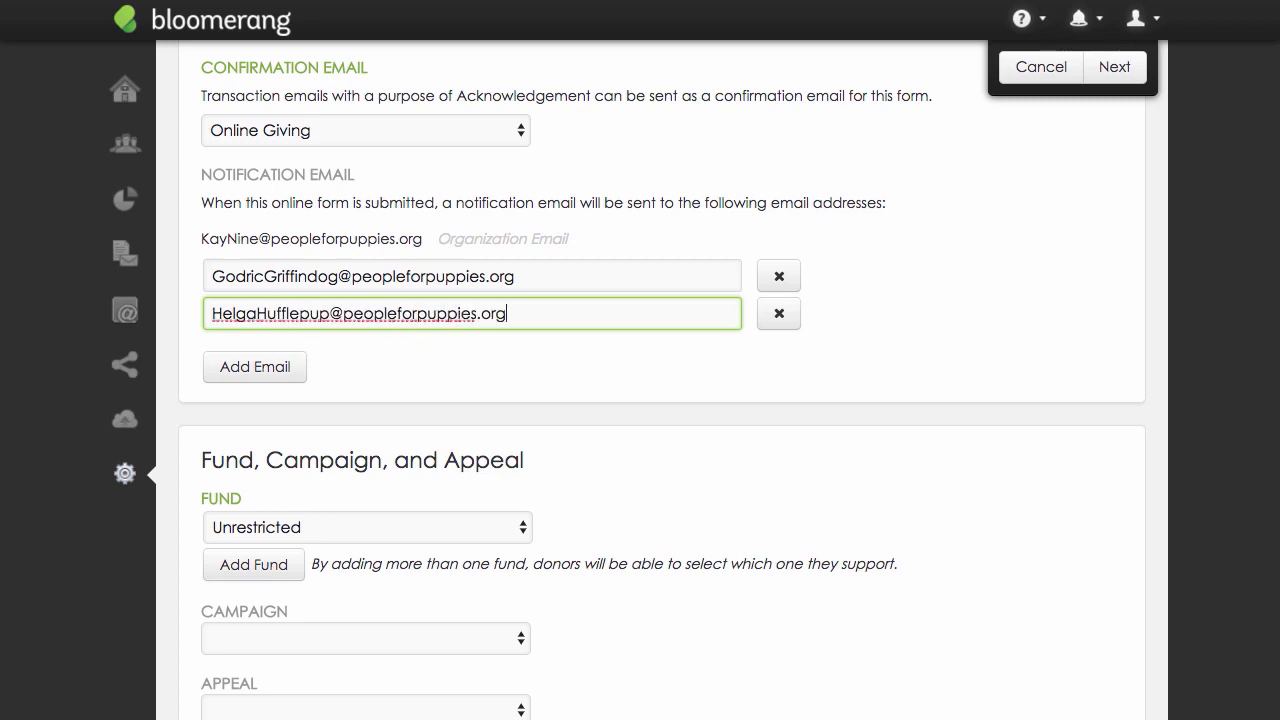
Choose Unrestricted as the form's fund.
{"action": "scroll", "coordinate": [465, 323], "scroll_direction": "down", "scroll_amount": 3}
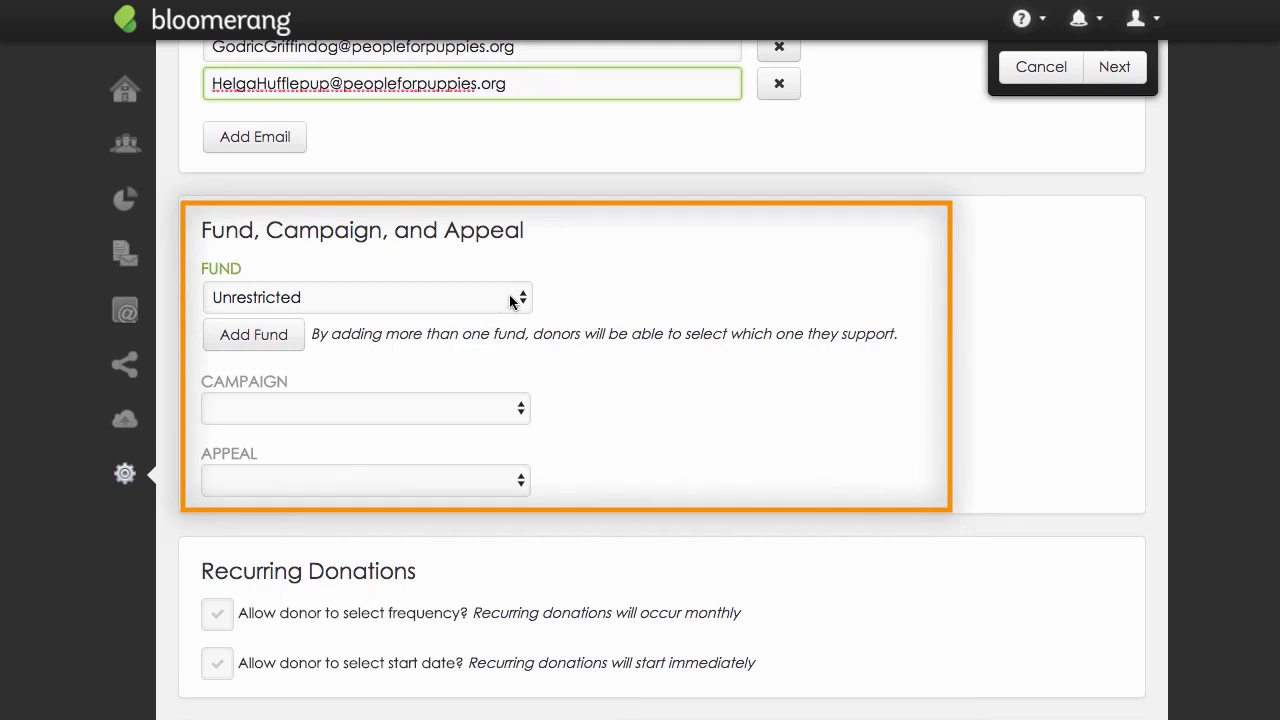
{"action": "left_click", "coordinate": [509, 295]}
{"action": "left_click", "coordinate": [506, 284]}
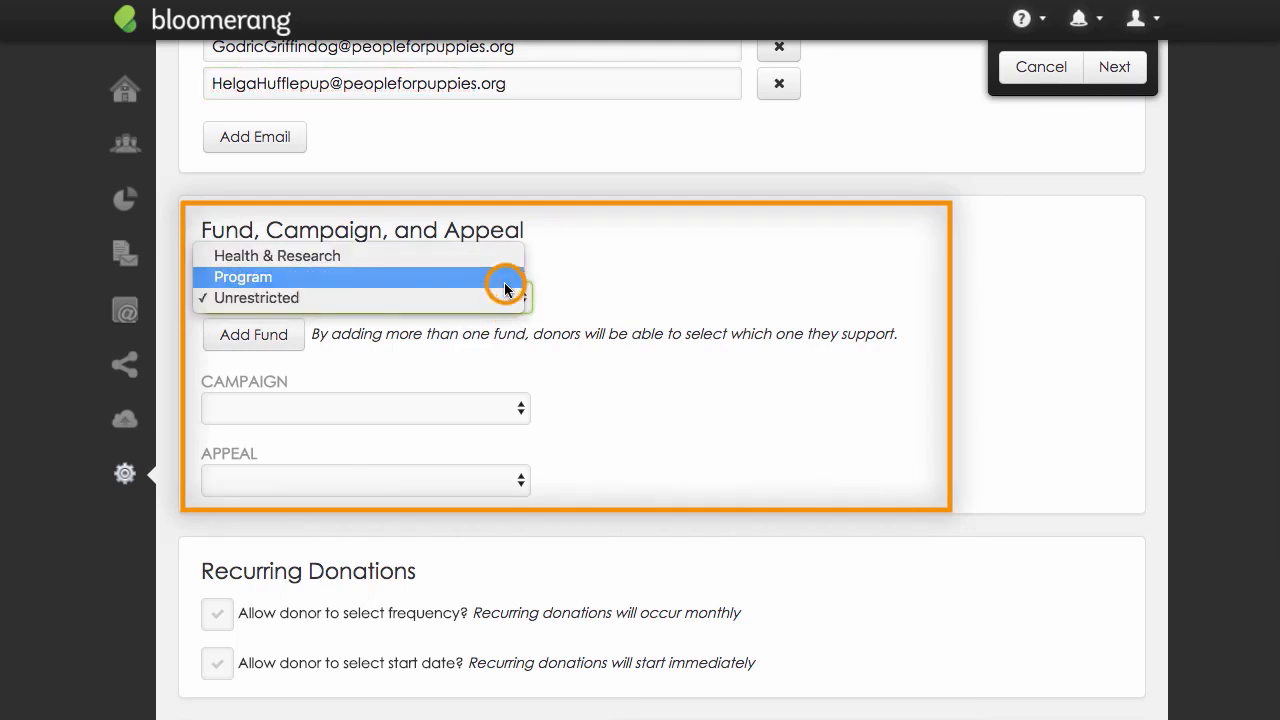
{"action": "left_click", "coordinate": [508, 292]}
{"action": "left_click", "coordinate": [507, 315]}
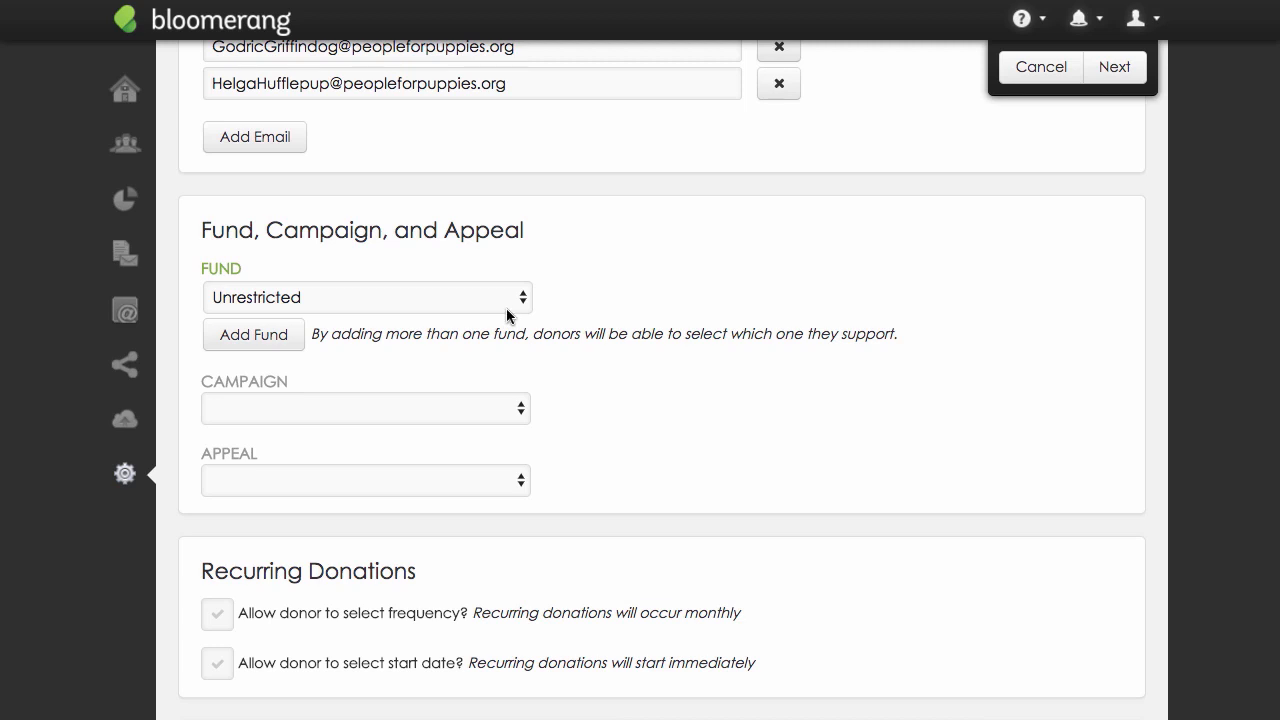
Add the Health & Research fund, and set the display names to "Where it's needed most" for Unrestricted and "Research solutions" for Health & Research.
{"action": "left_click", "coordinate": [283, 336]}
{"action": "left_click", "coordinate": [566, 298]}
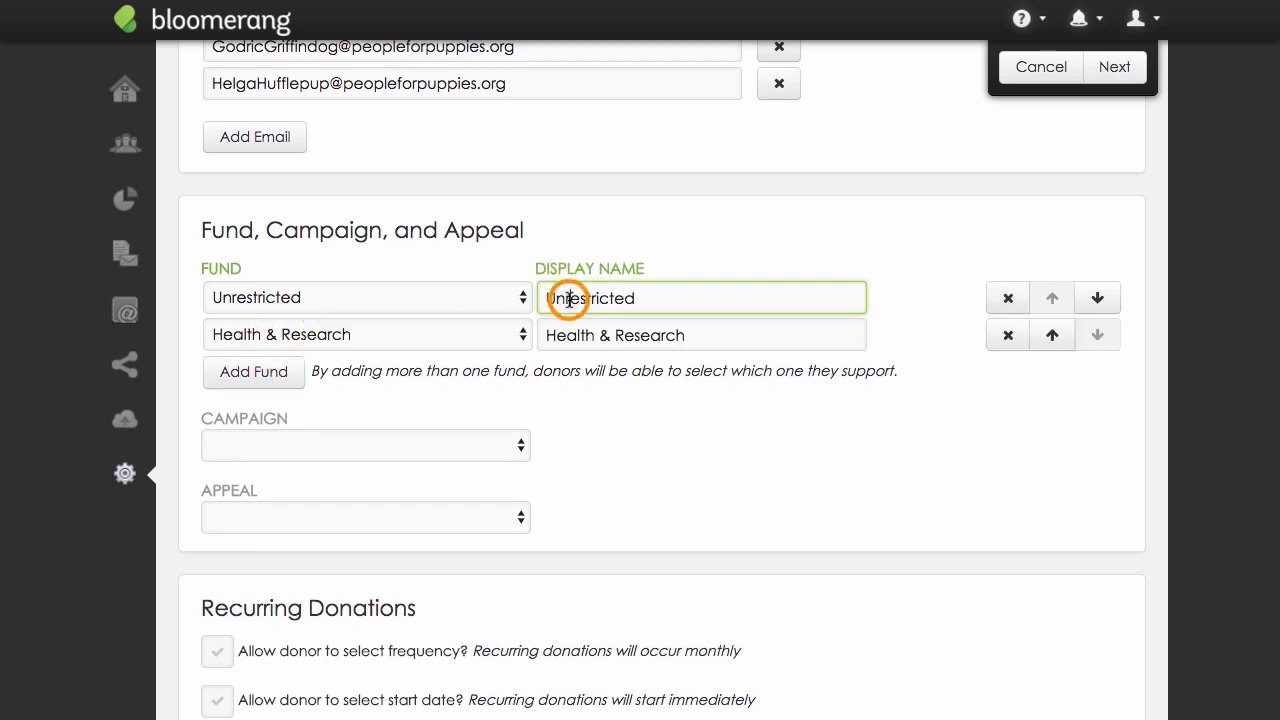
{"action": "double_click", "coordinate": [566, 298]}
{"action": "type", "text": "Where it's needed most"}
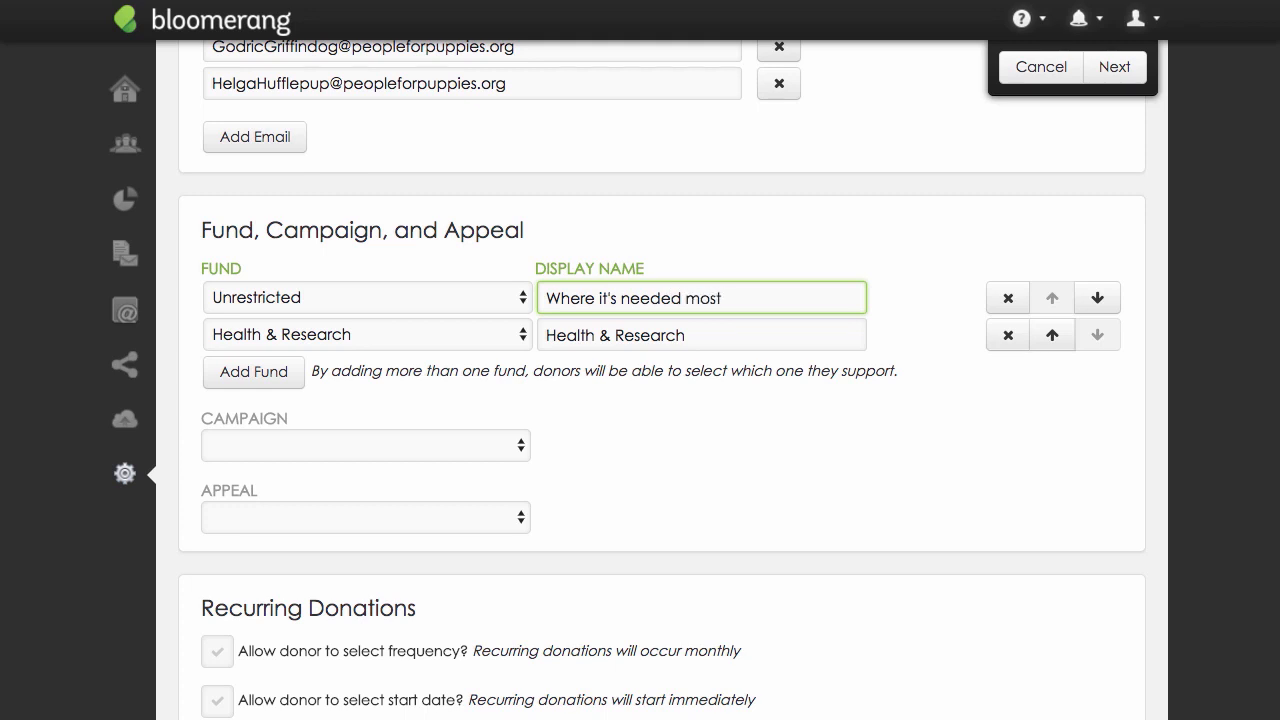
{"action": "triple_click", "coordinate": [614, 334]}
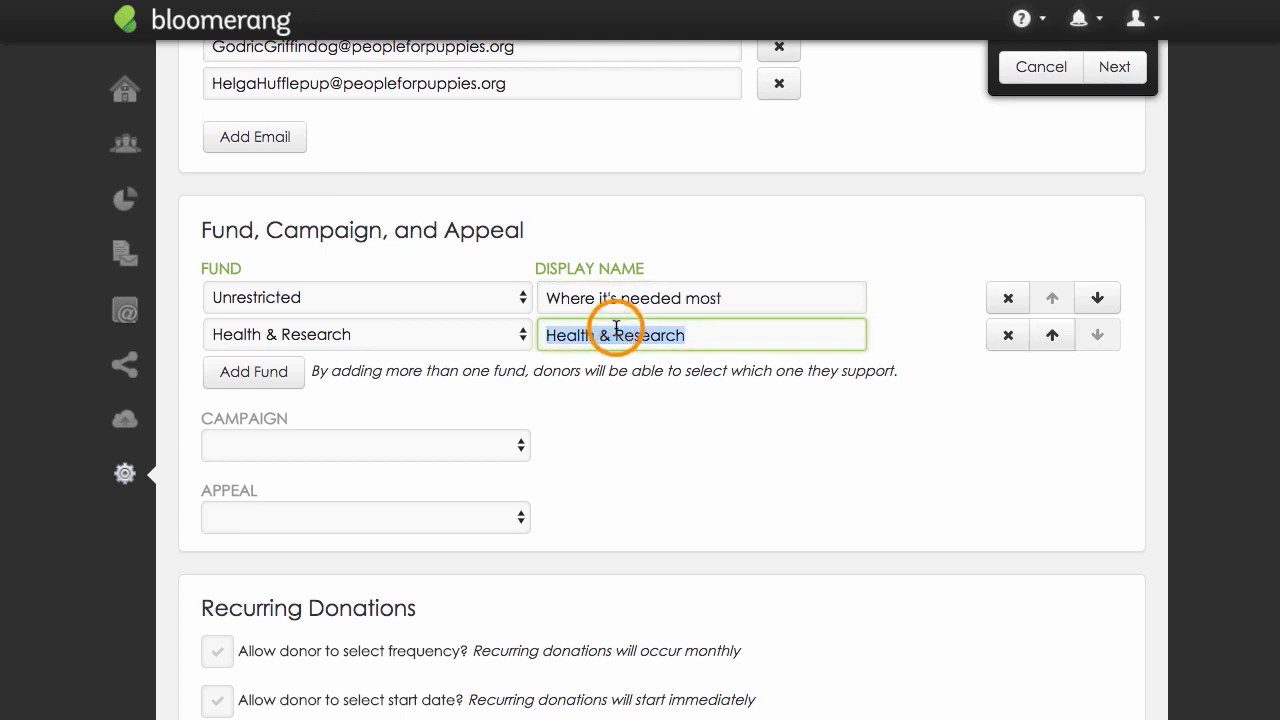
{"action": "type", "text": "Research solutions"}
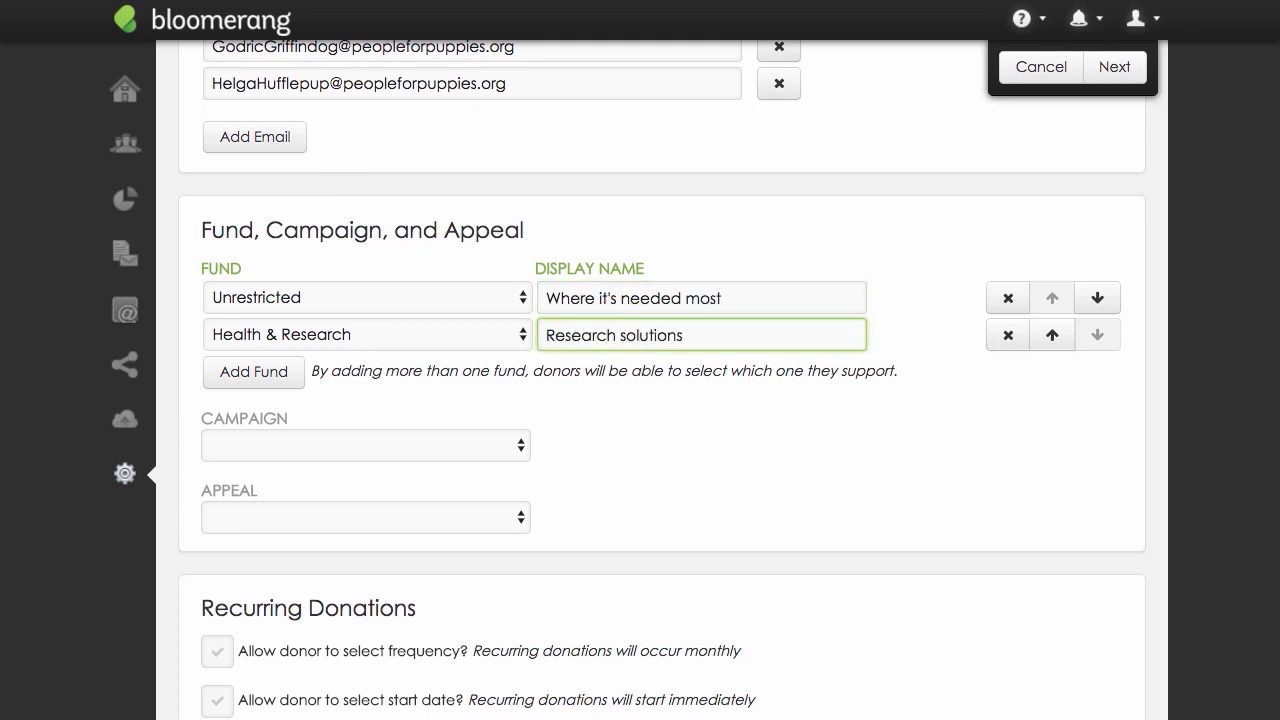
Move the Health & Research fund above Unrestricted and back, and remove it from the form.
{"action": "left_click", "coordinate": [1050, 338]}
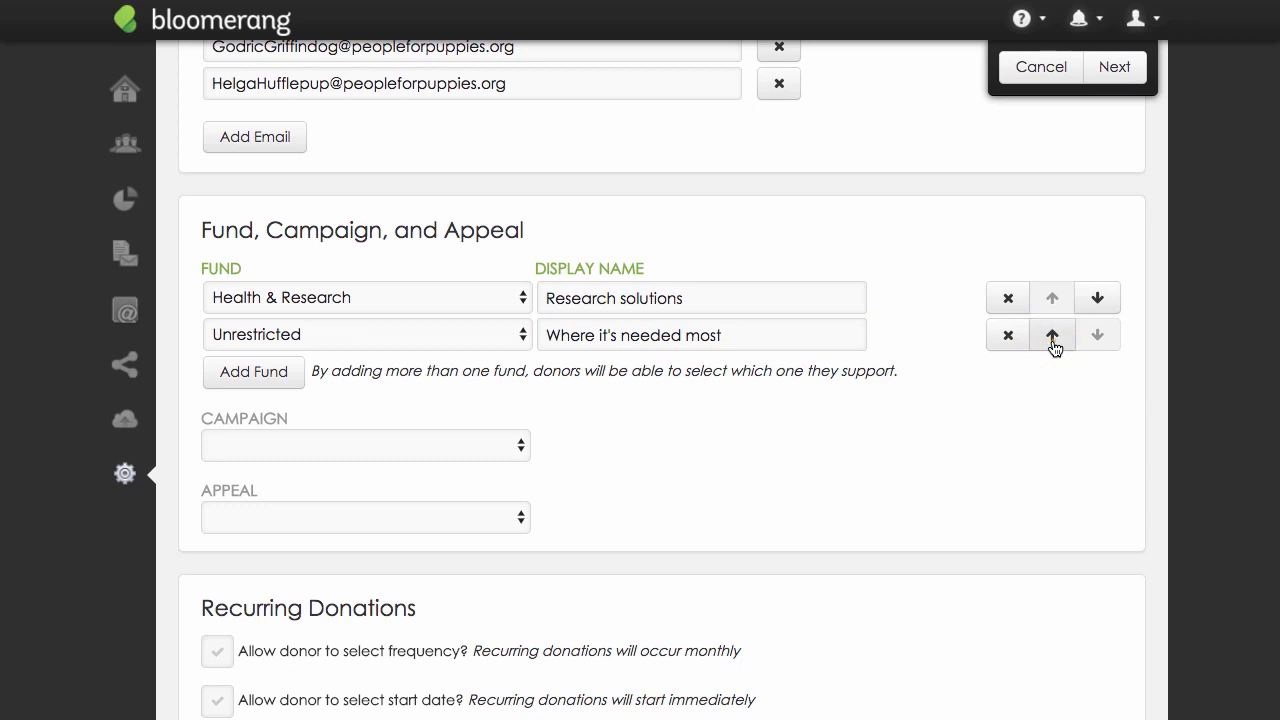
{"action": "left_click", "coordinate": [1053, 338]}
{"action": "left_click", "coordinate": [1006, 335]}
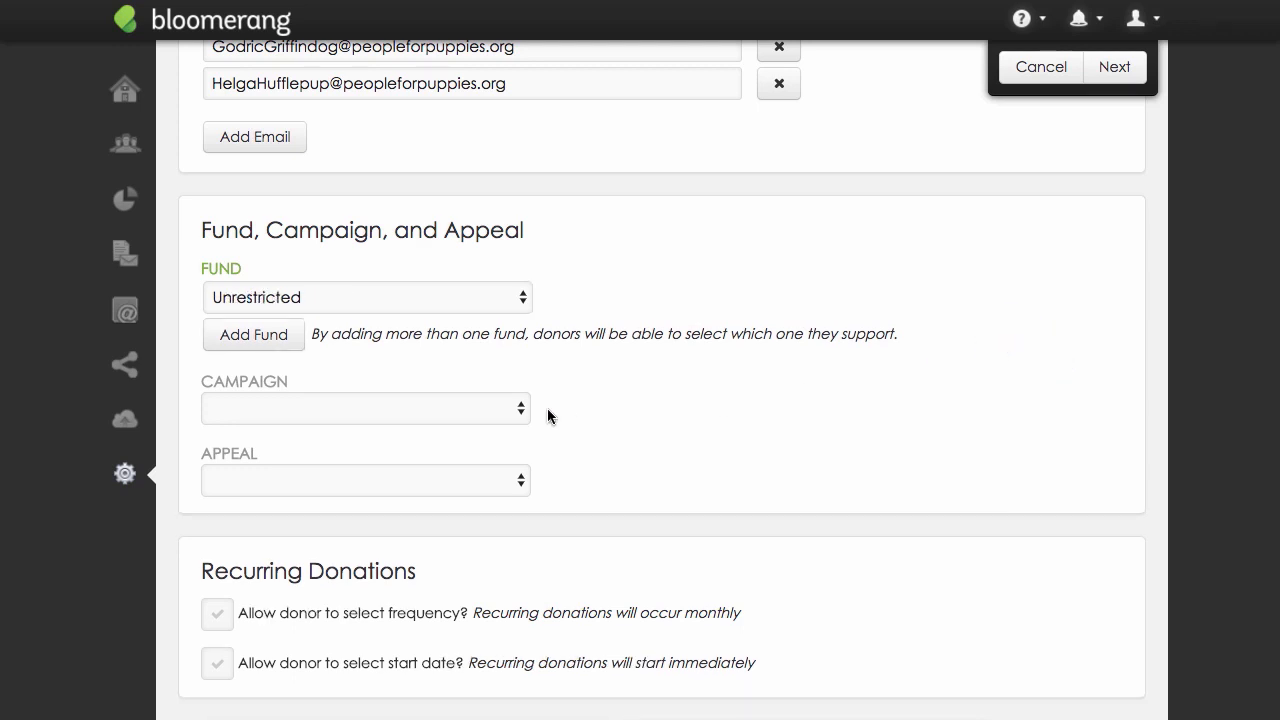
Assign the form to the Annual Campaign and the 2018 Spring Appeal.
{"action": "left_click", "coordinate": [516, 408]}
{"action": "left_click", "coordinate": [515, 422]}
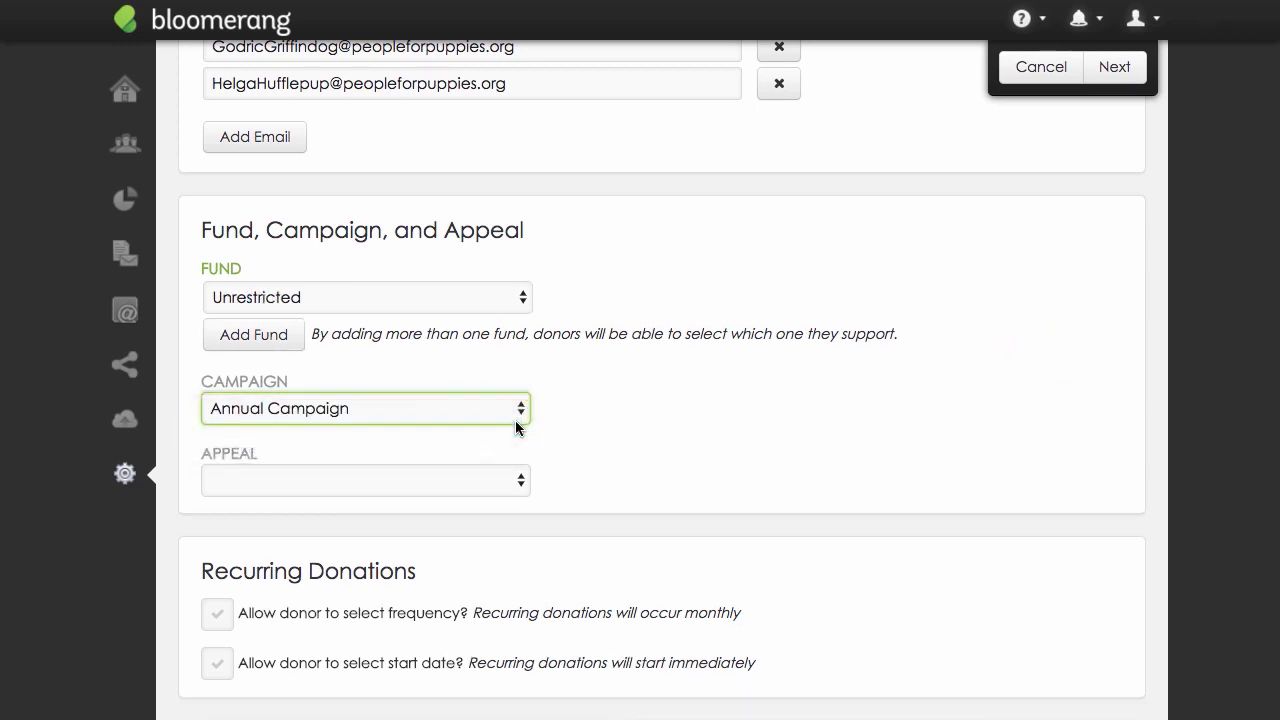
{"action": "left_click", "coordinate": [520, 473]}
{"action": "left_click", "coordinate": [519, 493]}
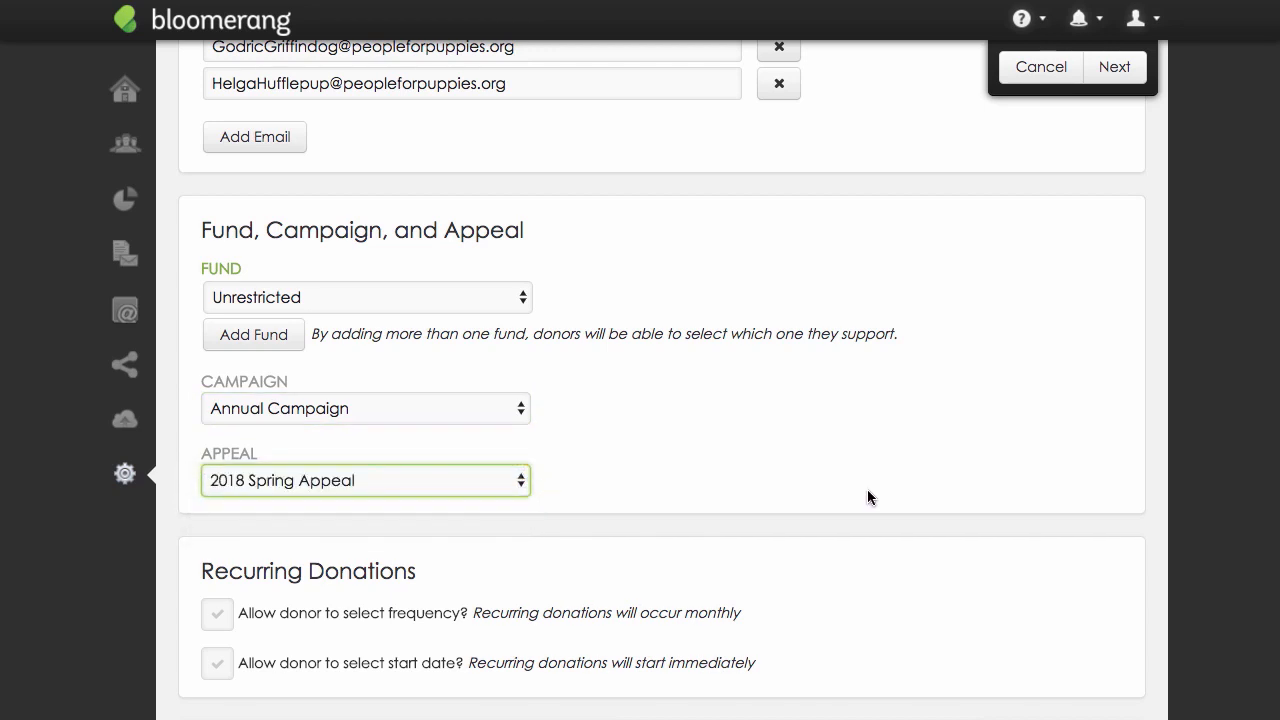
Add two donation levels with amounts of 20 and 50.
{"action": "scroll", "coordinate": [867, 490], "scroll_direction": "down", "scroll_amount": 5}
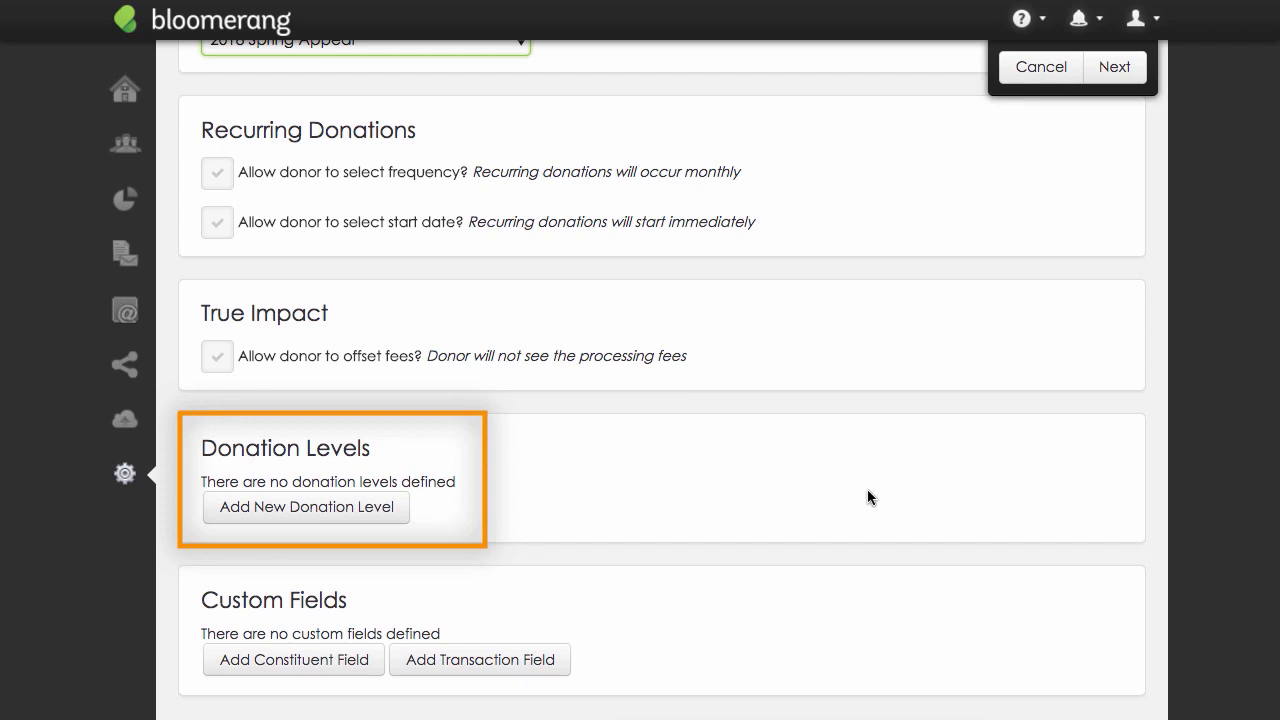
{"action": "left_click", "coordinate": [395, 509]}
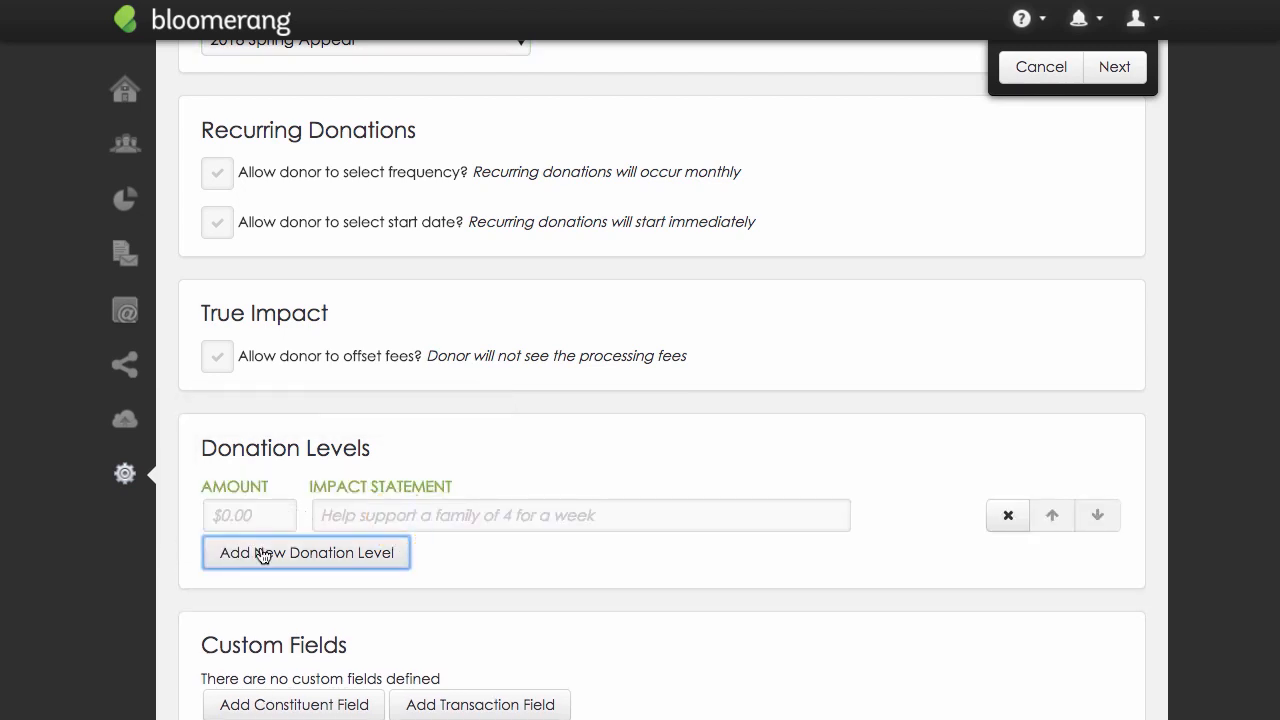
{"action": "left_click", "coordinate": [258, 516]}
{"action": "type", "text": "20"}
{"action": "left_click", "coordinate": [258, 552]}
{"action": "type", "text": "50"}
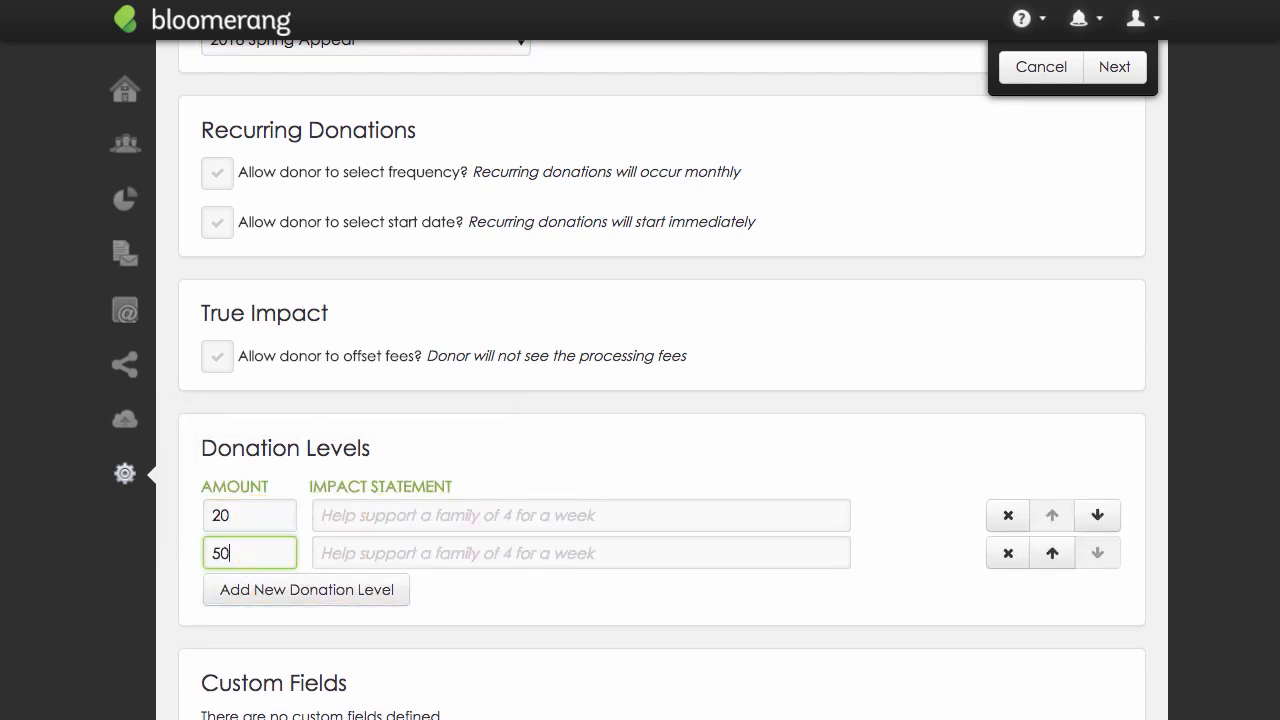
Enter the impact statements "Fund an hour of research" for the 20 level and "Support an hour of community outreach" for the 50 level.
{"action": "left_click", "coordinate": [379, 522]}
{"action": "type", "text": "Fund an hour of researc"}
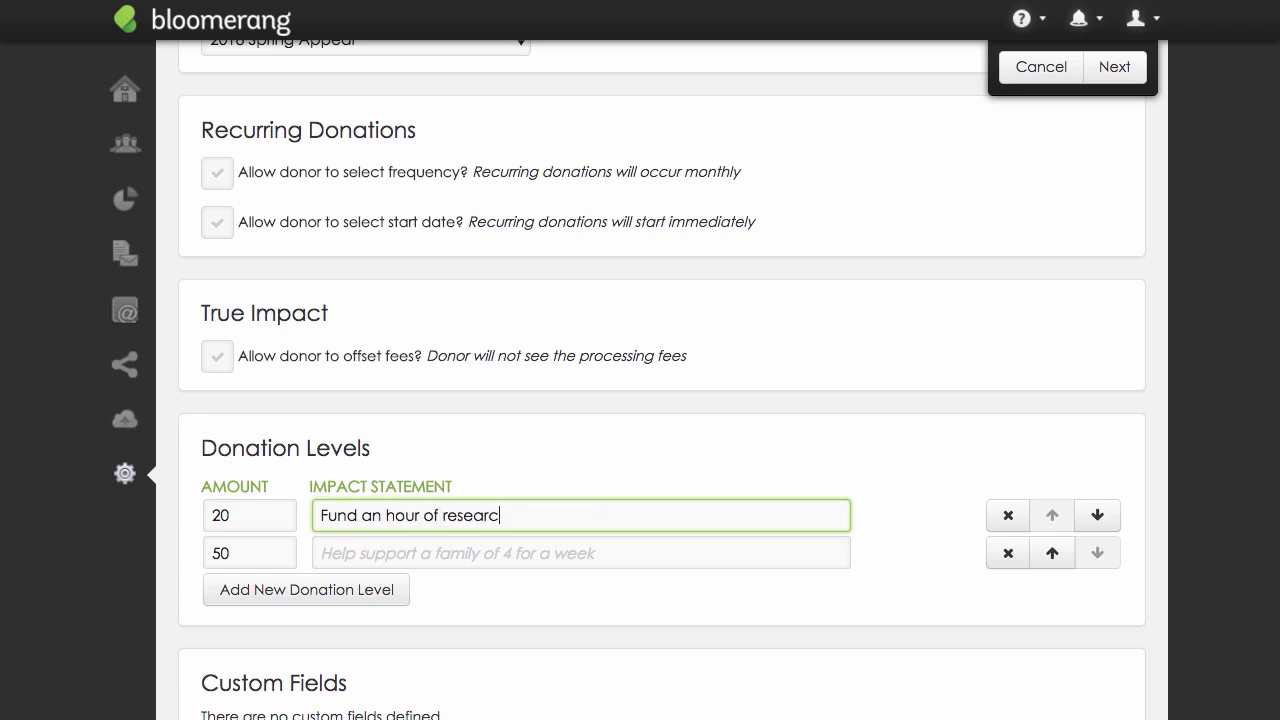
{"action": "type", "text": "h"}
{"action": "left_click", "coordinate": [369, 545]}
{"action": "type", "text": "Support an hour "}
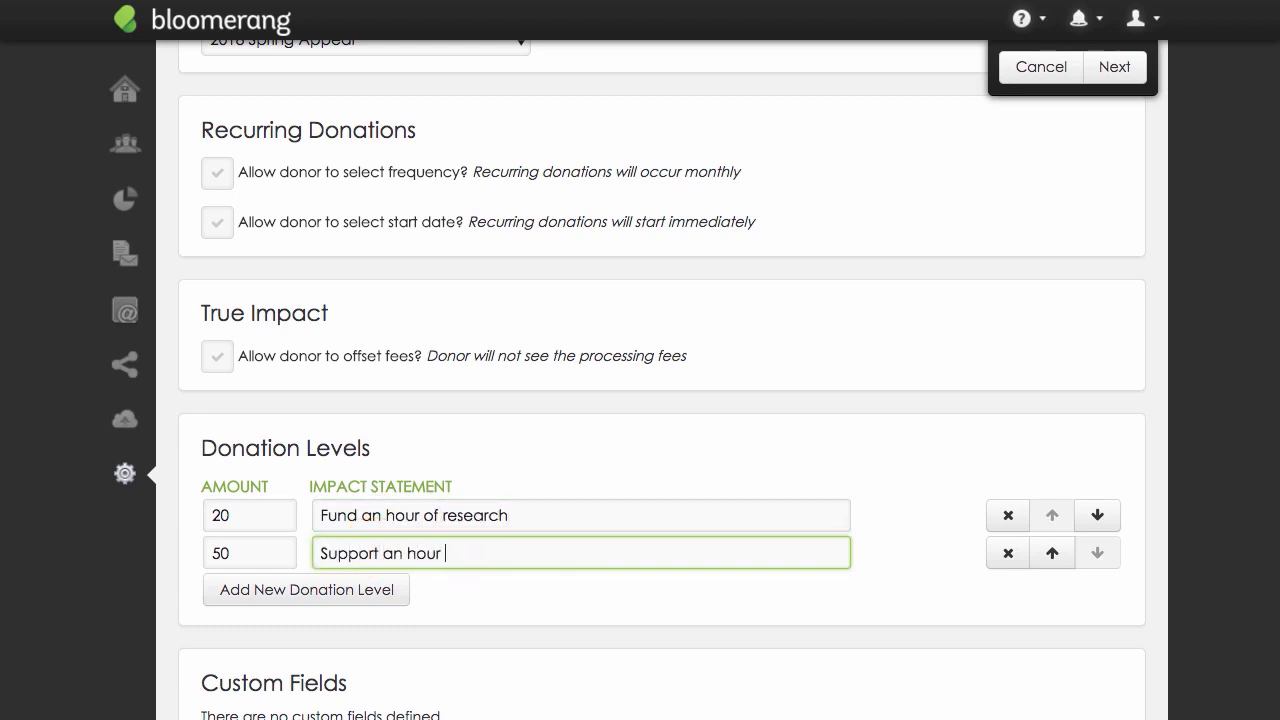
{"action": "type", "text": "of community outreach"}
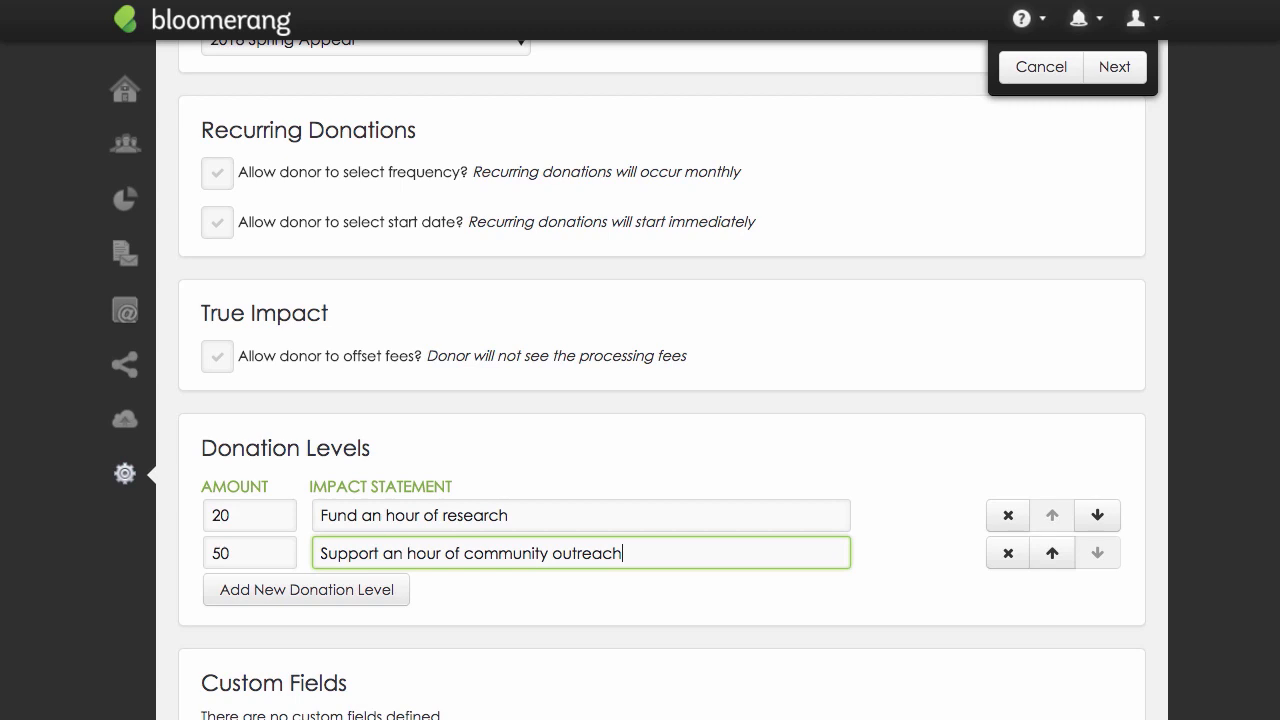
Add the Gift transaction field with the display name "Donation Gift" and continue to the form's second step.
{"action": "scroll", "coordinate": [662, 380], "scroll_direction": "down", "scroll_amount": 2}
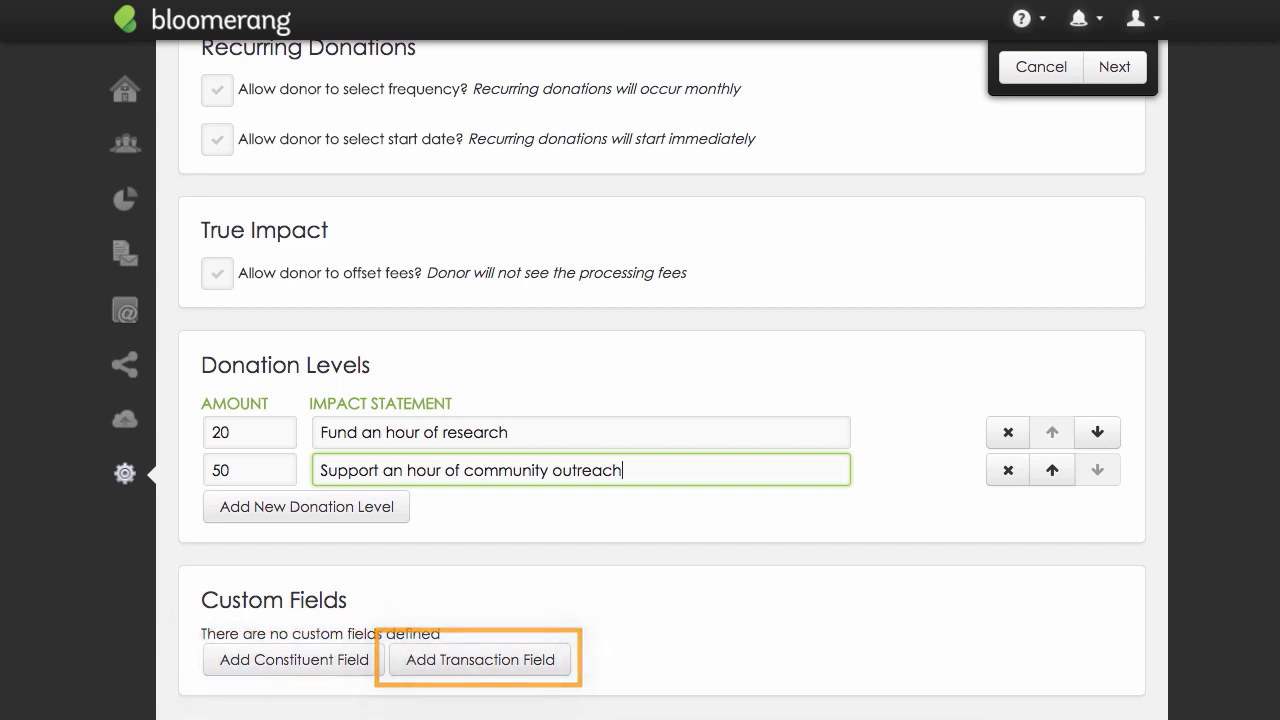
{"action": "left_click", "coordinate": [543, 668]}
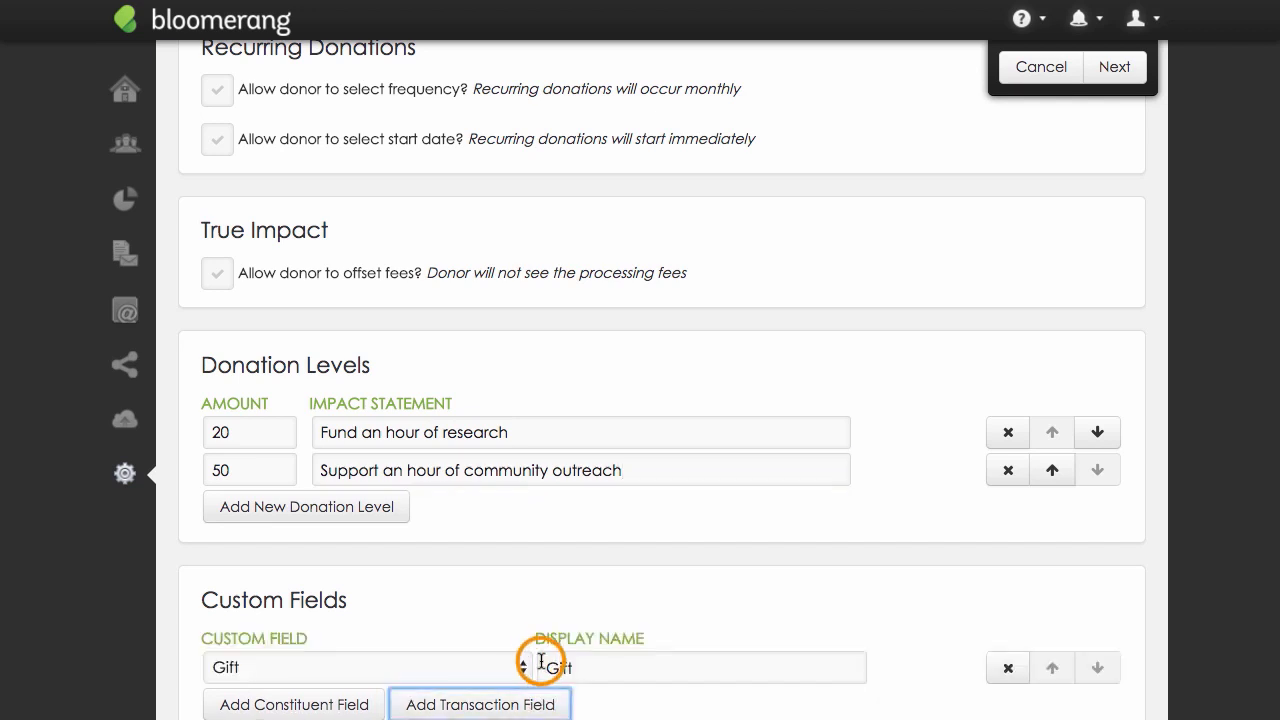
{"action": "left_click", "coordinate": [574, 667]}
{"action": "type", "text": "Donation Gift"}
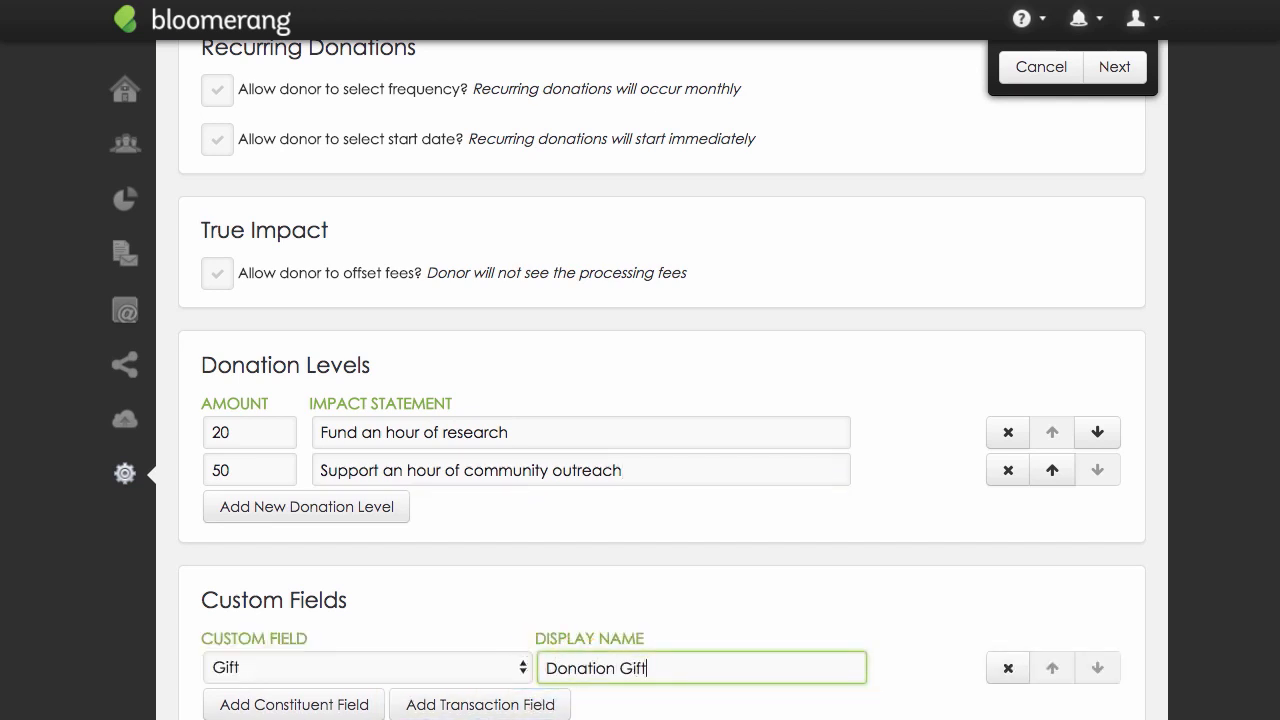
{"action": "left_click", "coordinate": [1140, 78]}
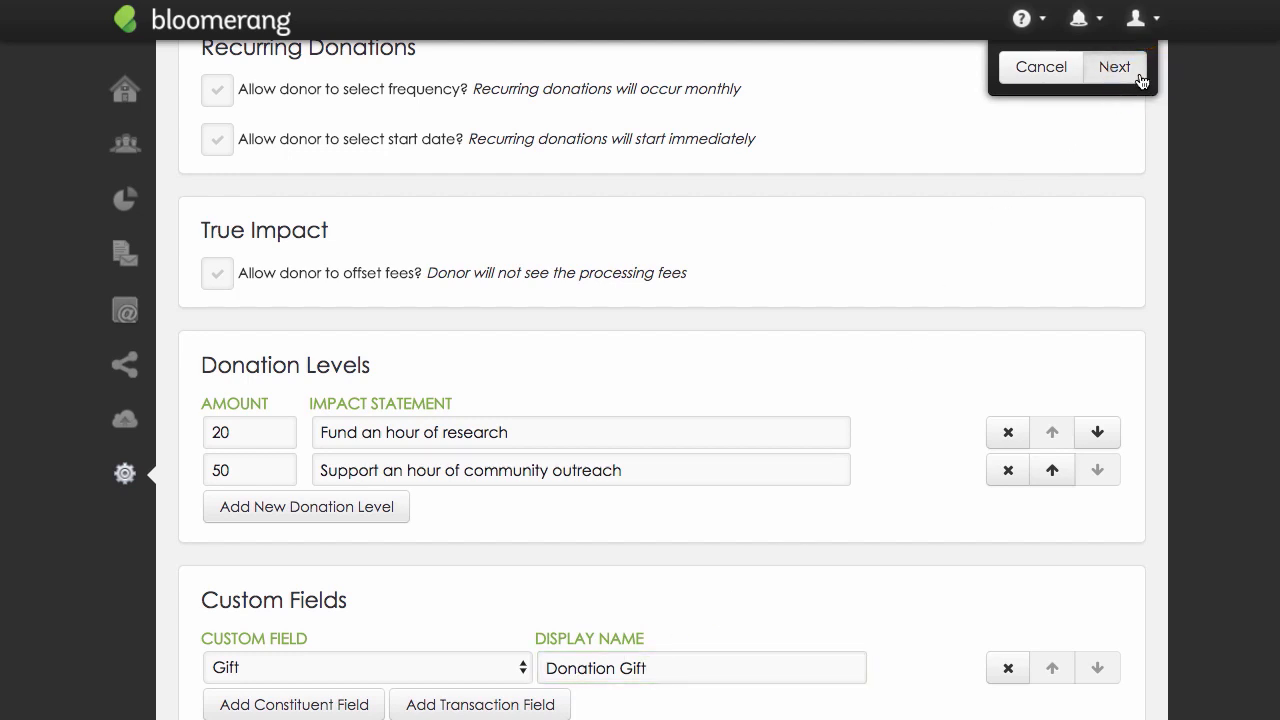
Save the Mobile Donation form with its success page built in Bloomerang, and publish it from the preview.
{"action": "scroll", "coordinate": [1081, 163], "scroll_direction": "up", "scroll_amount": 4}
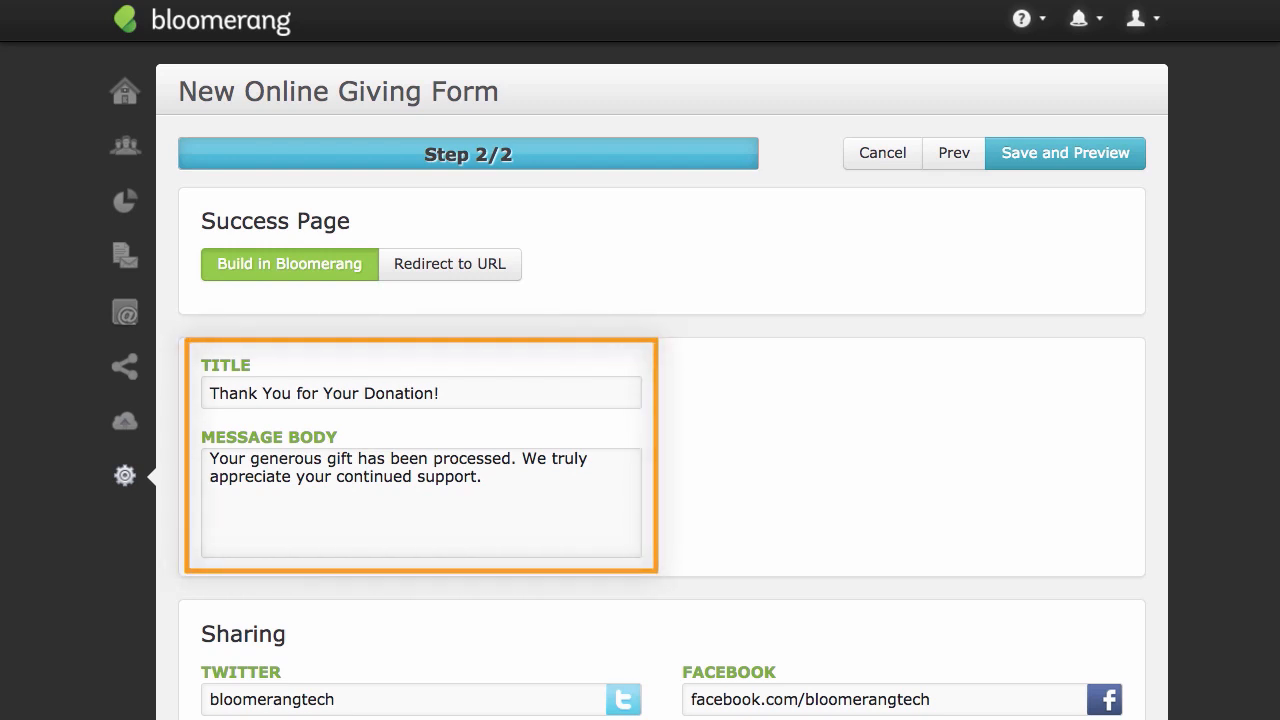
{"action": "scroll", "coordinate": [660, 400], "scroll_direction": "down", "scroll_amount": 3}
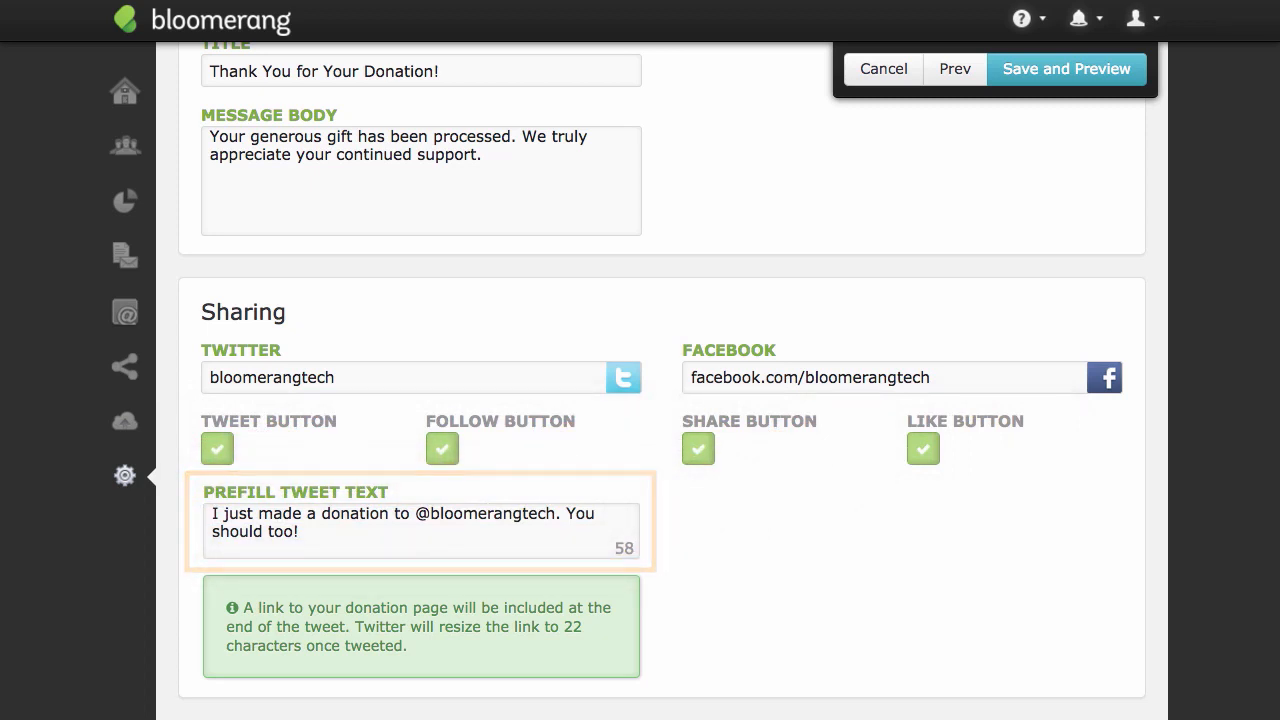
{"action": "scroll", "coordinate": [660, 400], "scroll_direction": "up", "scroll_amount": 3}
{"action": "scroll", "coordinate": [660, 400], "scroll_direction": "up", "scroll_amount": 1}
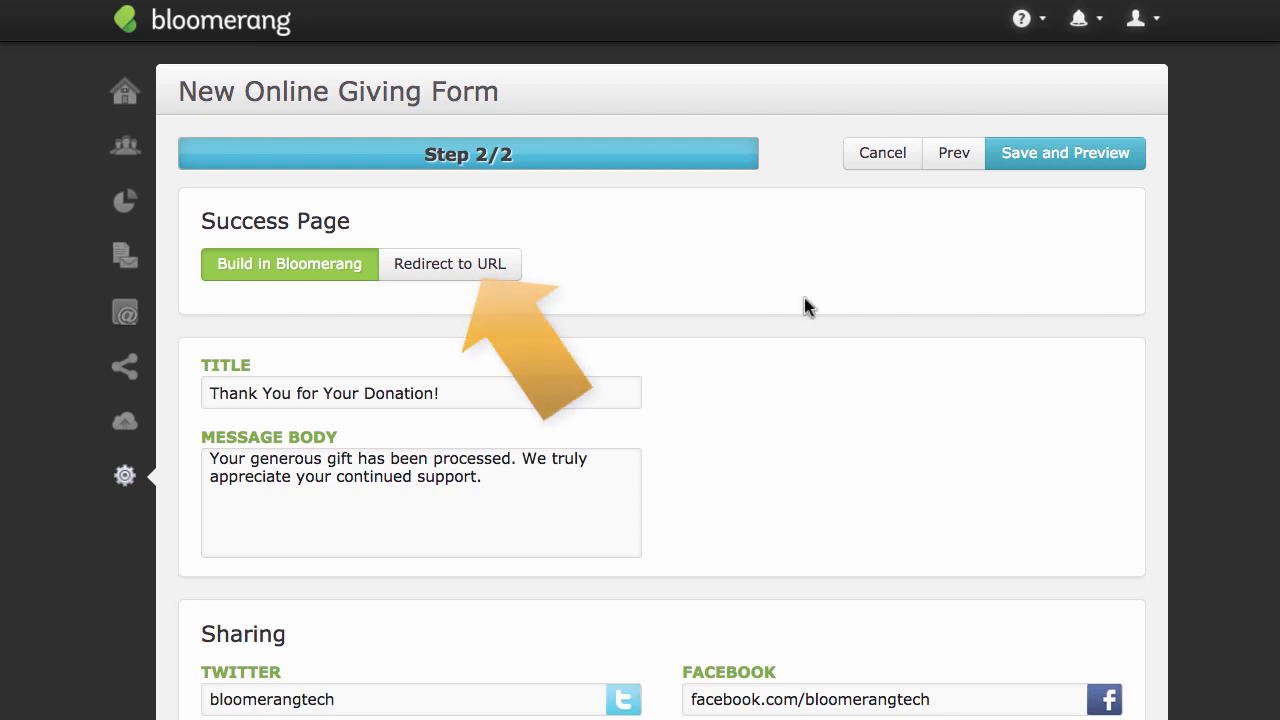
{"action": "left_click", "coordinate": [1046, 170]}
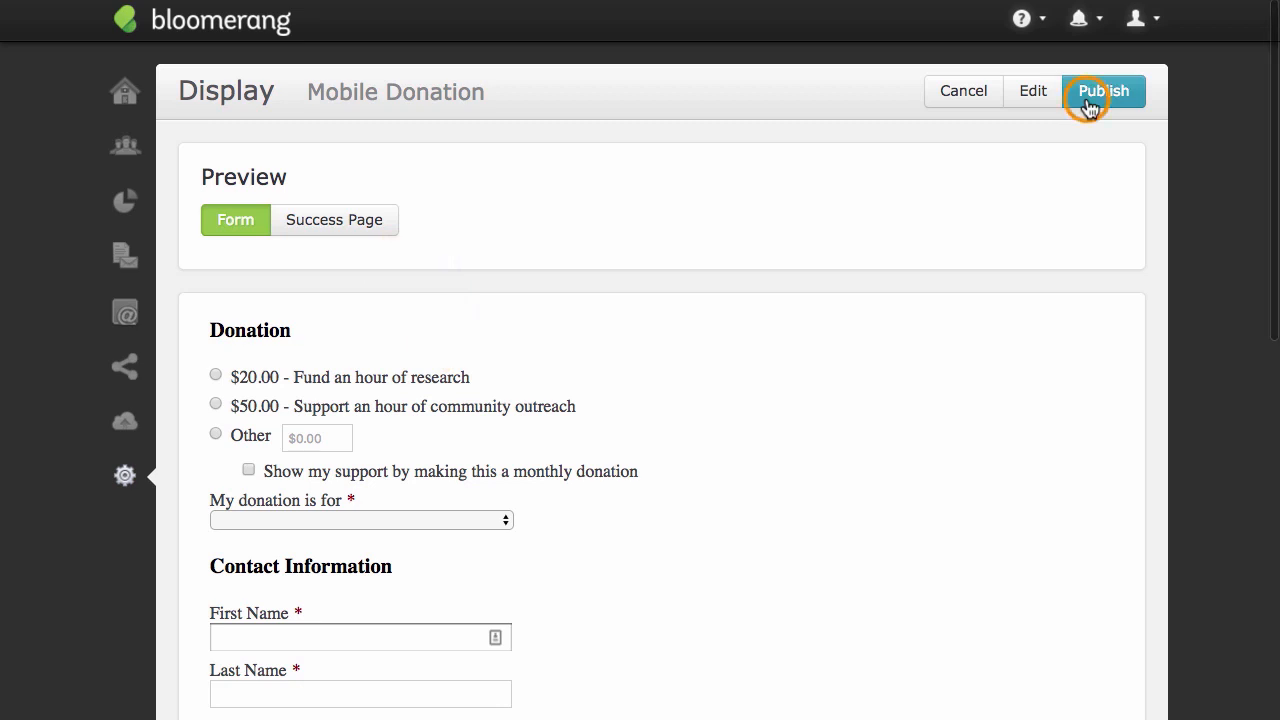
{"action": "left_click", "coordinate": [1089, 108]}
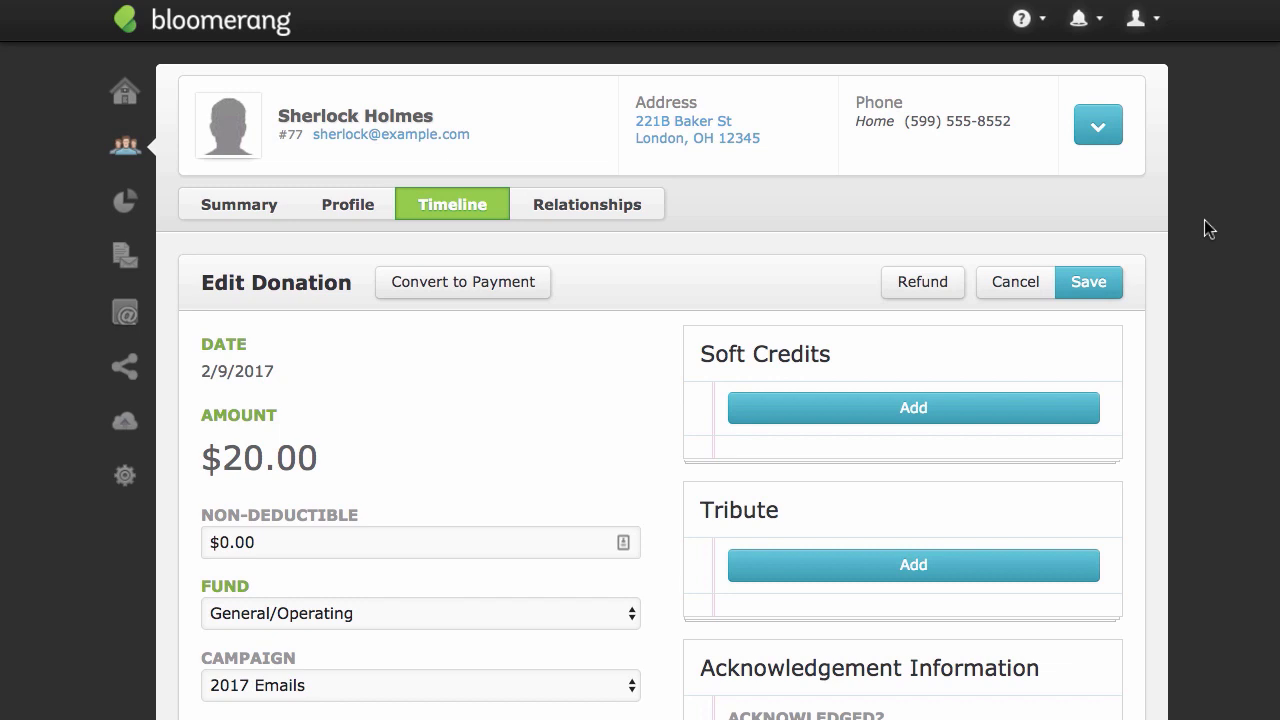
Examine the fund, campaign, appeal, acknowledgement and Gift recognition fields of the constituent's online donation.
{"action": "scroll", "coordinate": [1205, 220], "scroll_direction": "down", "scroll_amount": 3}
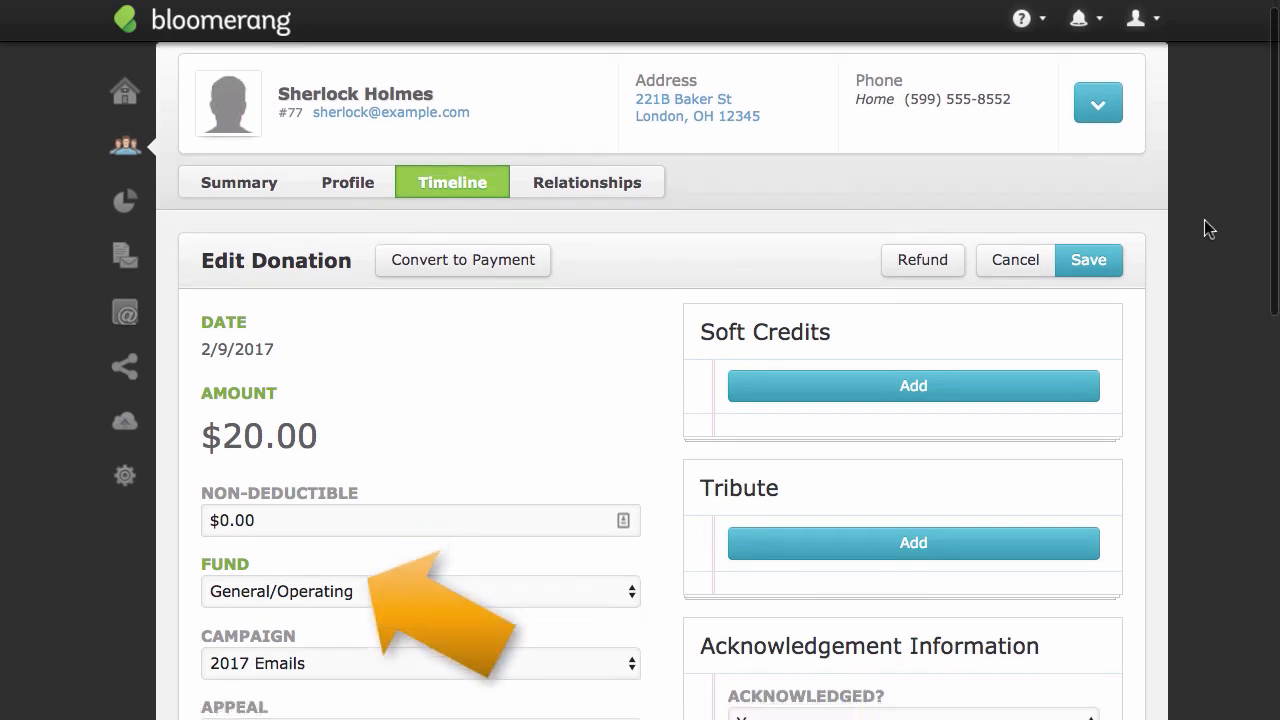
{"action": "scroll", "coordinate": [1205, 222], "scroll_direction": "down", "scroll_amount": 3}
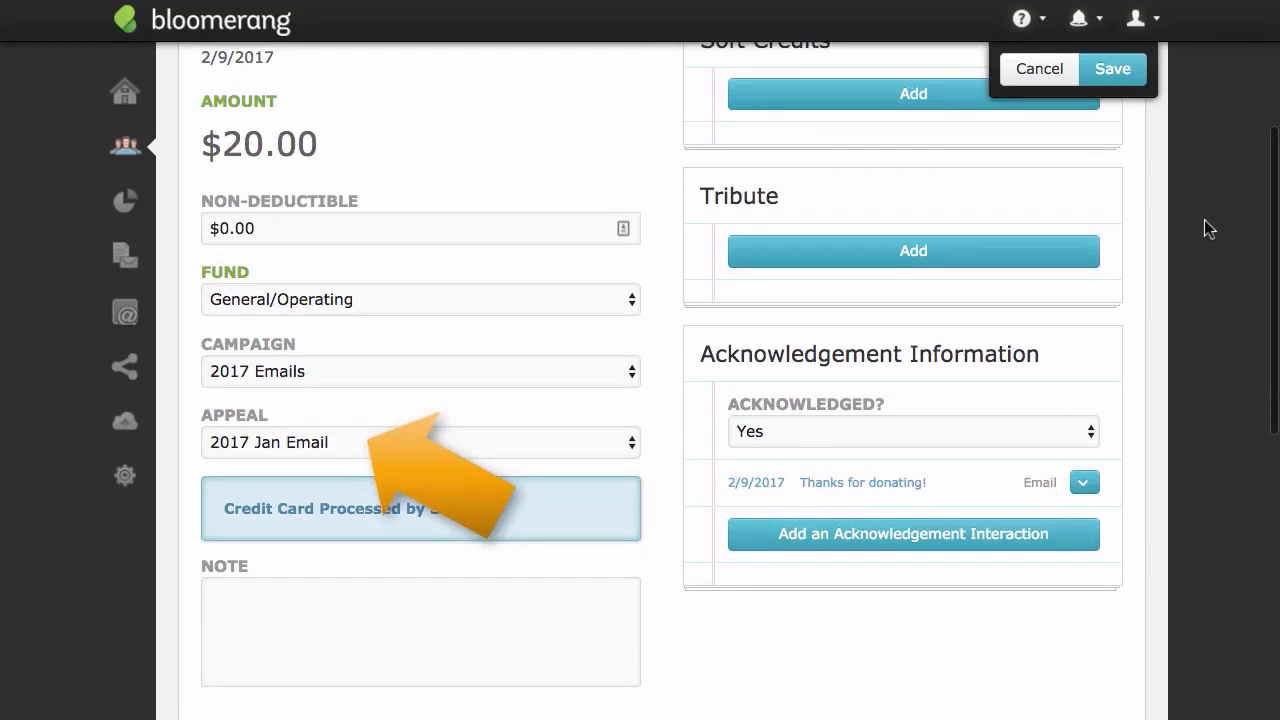
{"action": "scroll", "coordinate": [1205, 222], "scroll_direction": "down", "scroll_amount": 4}
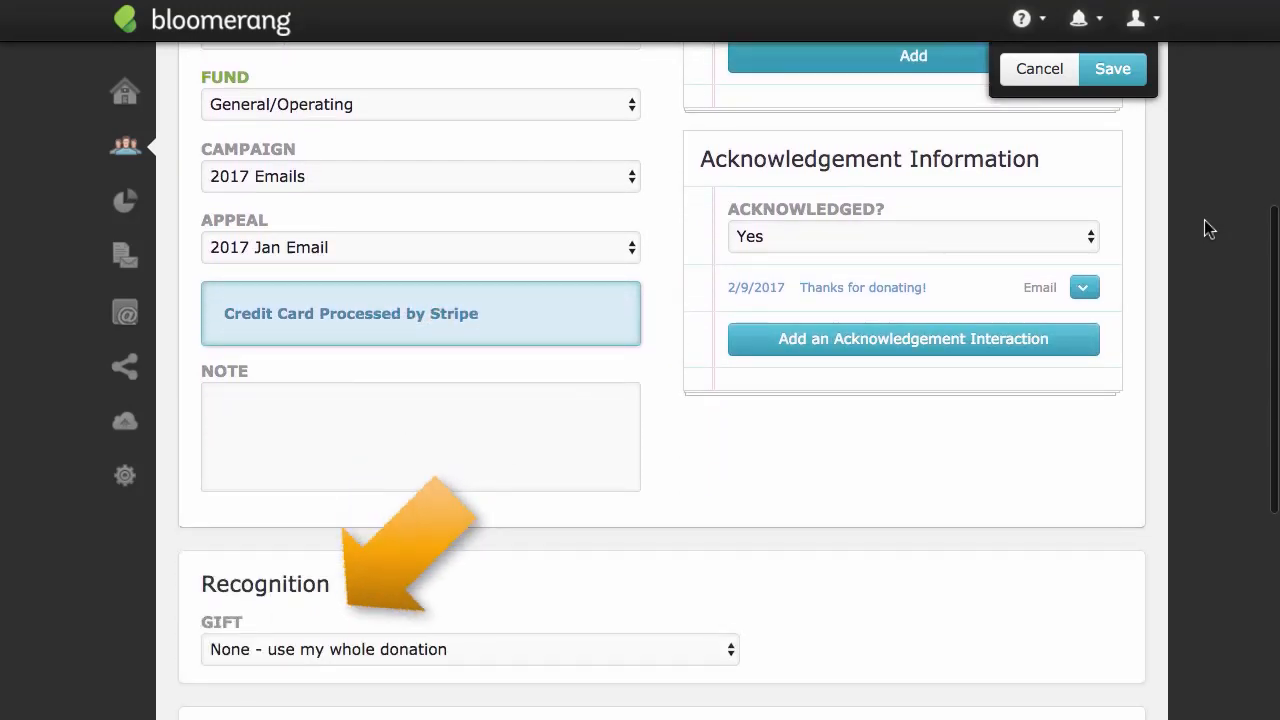